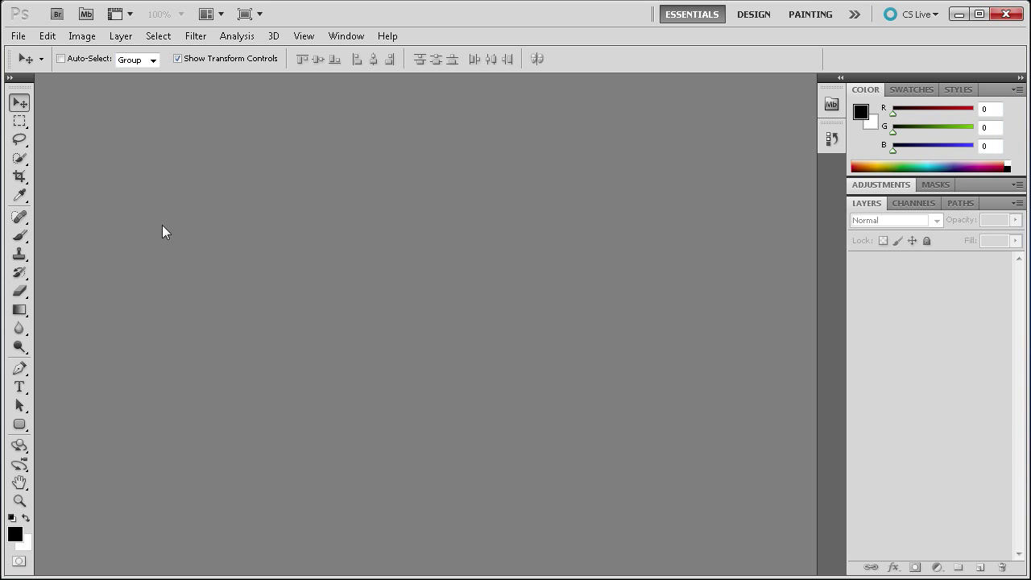
Create a new 500 by 500 pixel document at 72 pixels/inch in RGB Color with transparent background contents
click(18, 35)
click(36, 52)
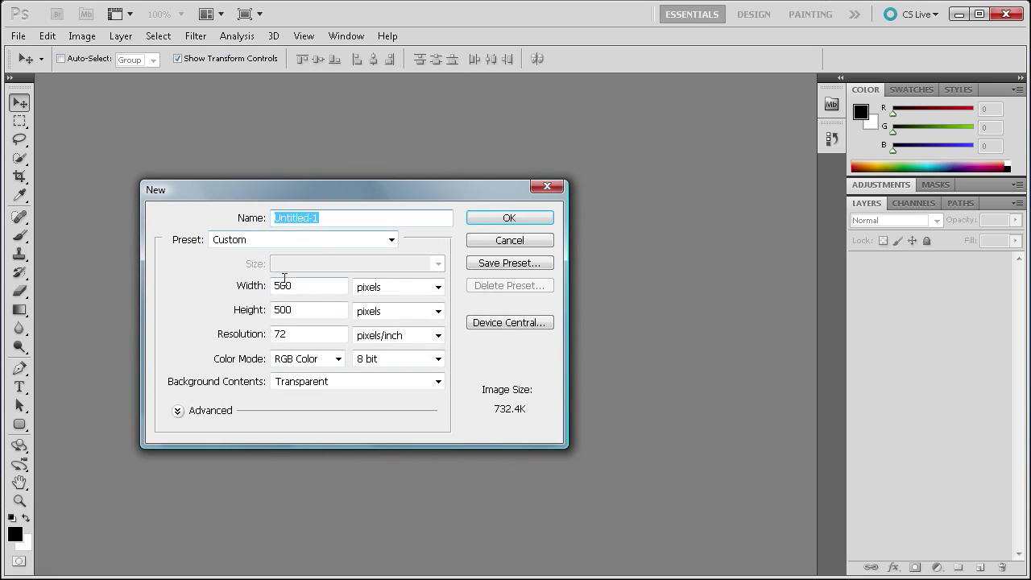
click(489, 219)
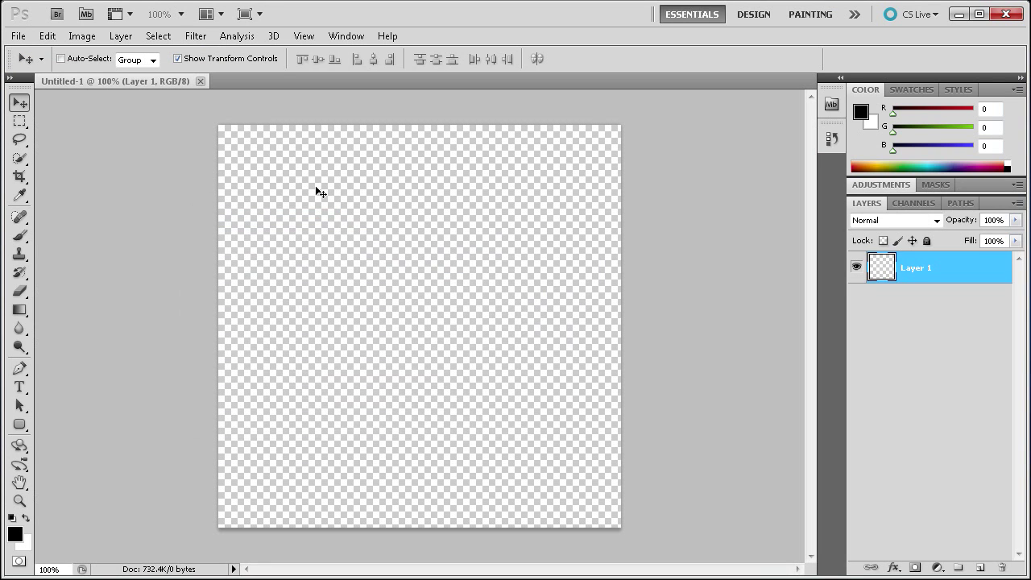
Draw a black rounded square about 278 px wide with a 40 px corner radius in the middle of the canvas
drag(20, 425, 63, 435)
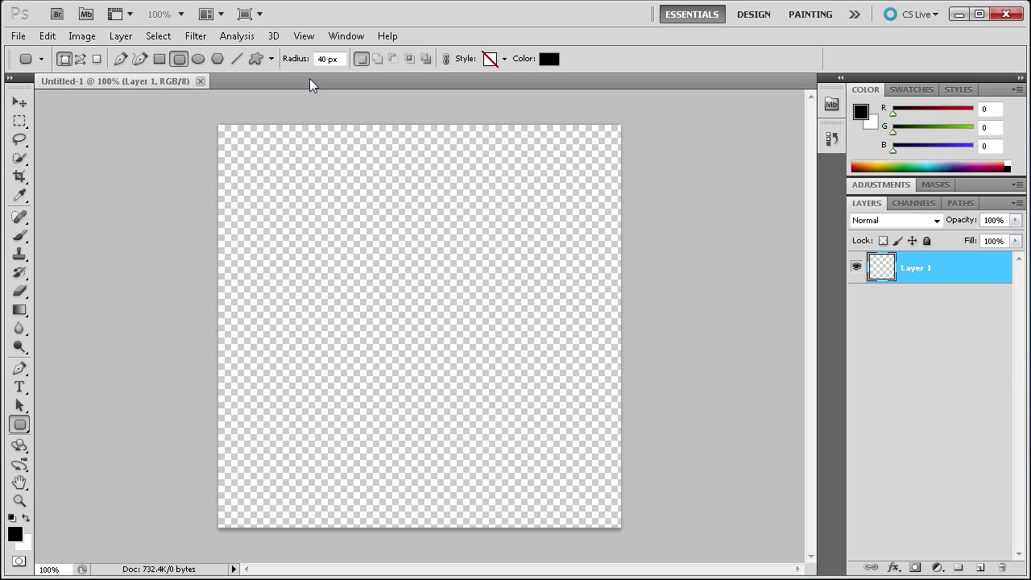
double_click(319, 60)
key(Return)
drag(309, 231, 532, 483)
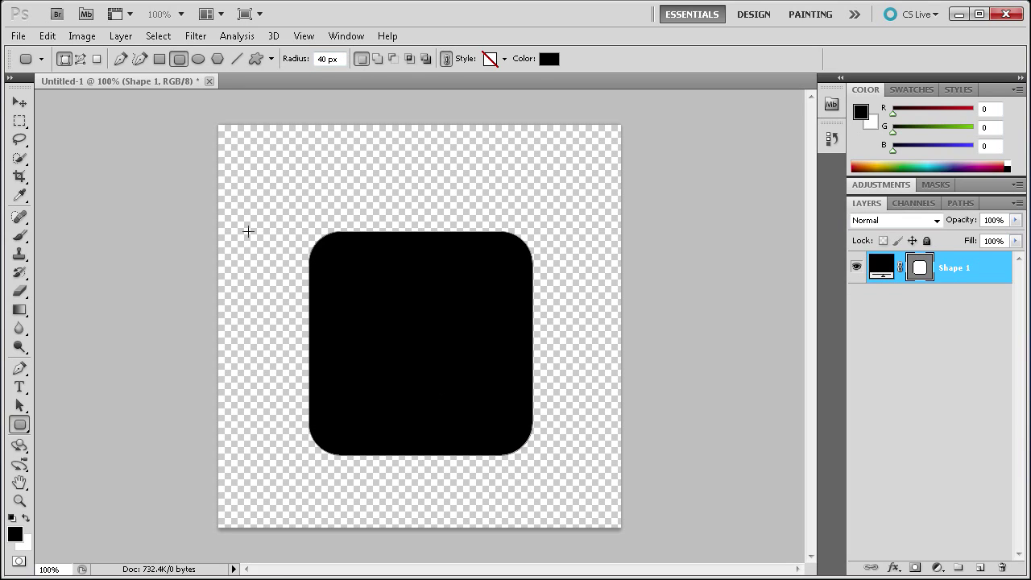
Scale the rounded square proportionally to 235 px wide and move it to the centre of the canvas
click(20, 105)
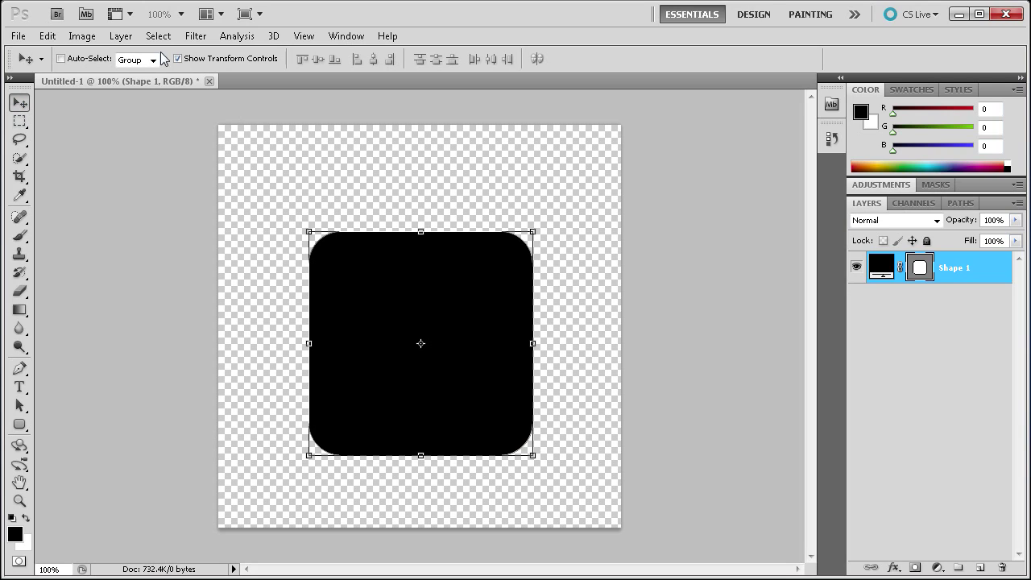
click(306, 229)
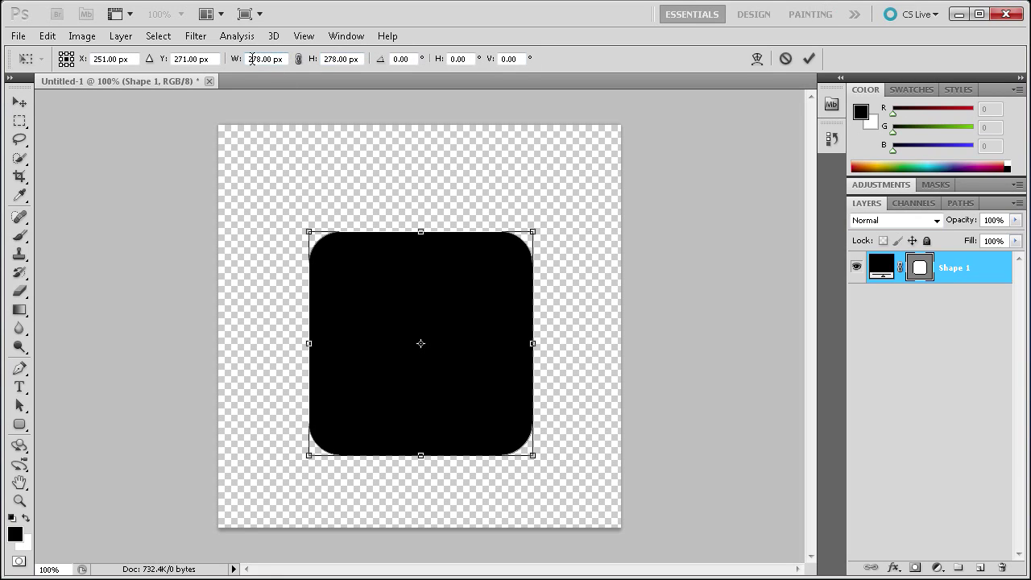
right_click(268, 56)
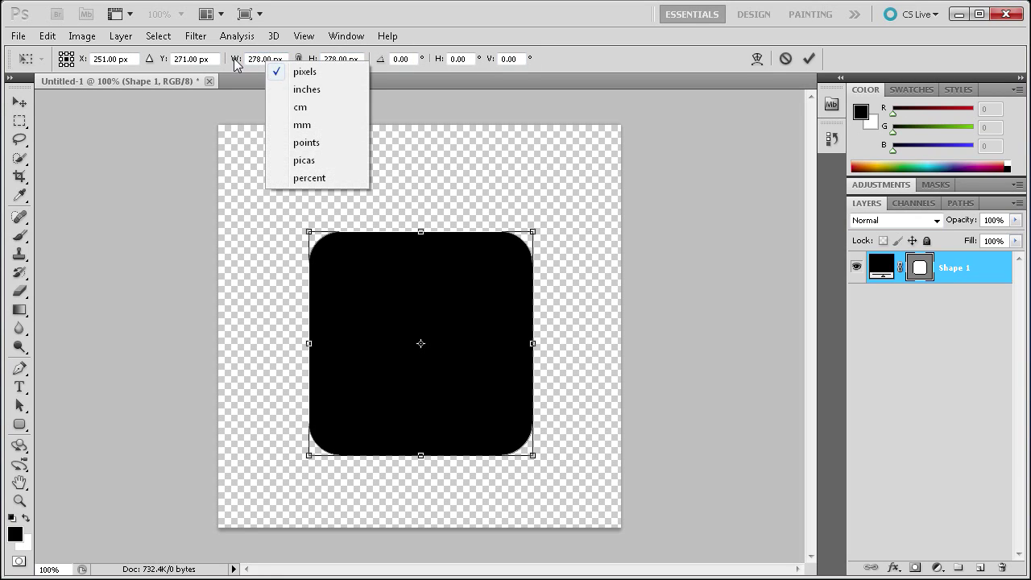
click(232, 63)
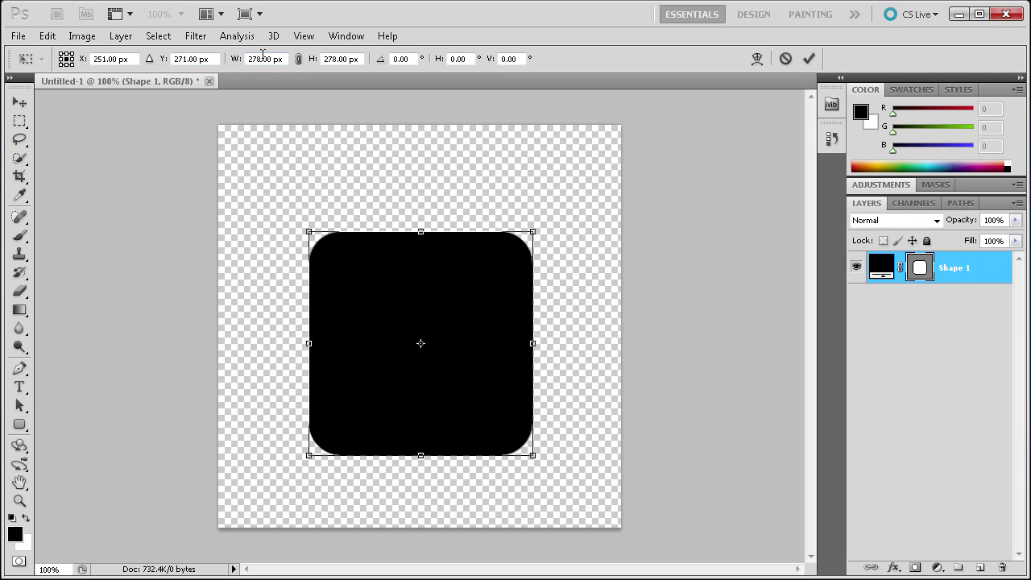
right_click(264, 59)
click(290, 71)
click(297, 59)
drag(261, 59, 230, 62)
text(235)
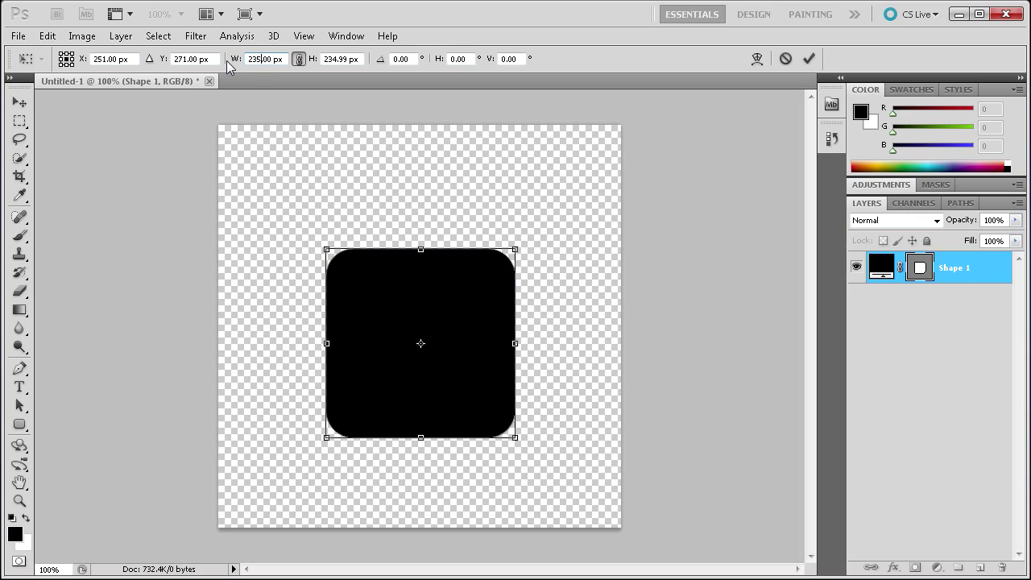
click(809, 58)
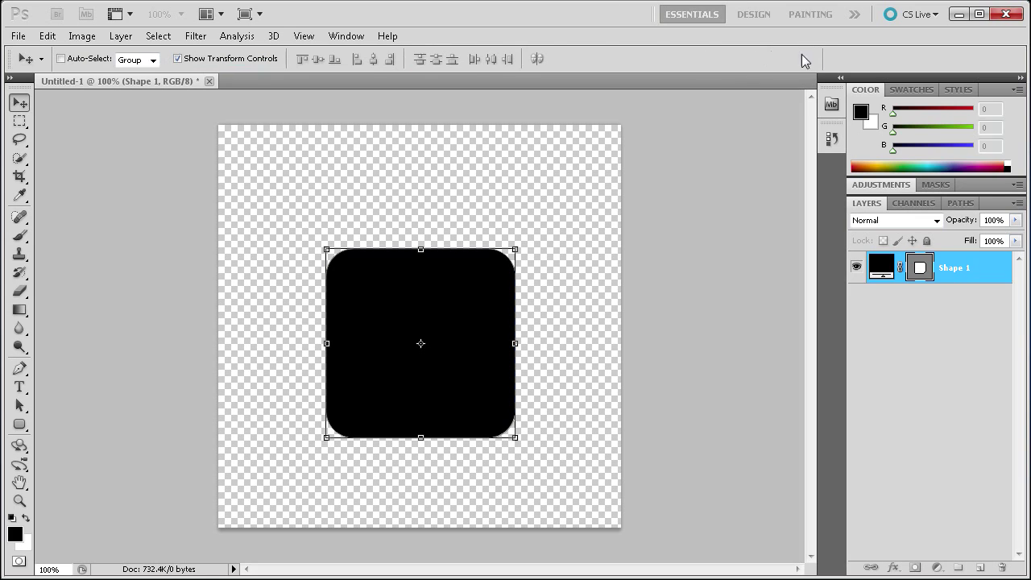
drag(362, 293, 359, 287)
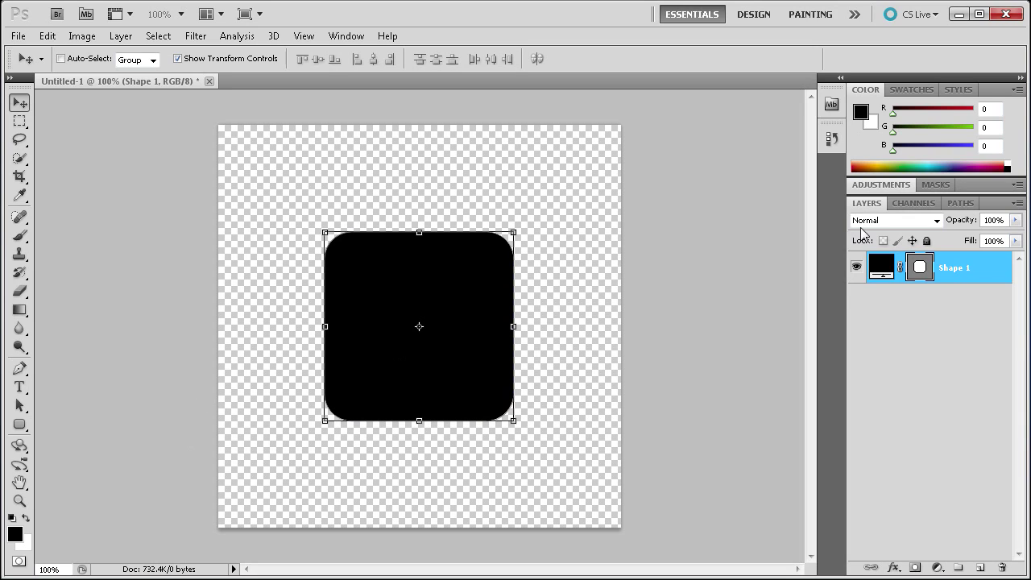
Change the rounded square's fill colour to #32b4d7
double_click(882, 277)
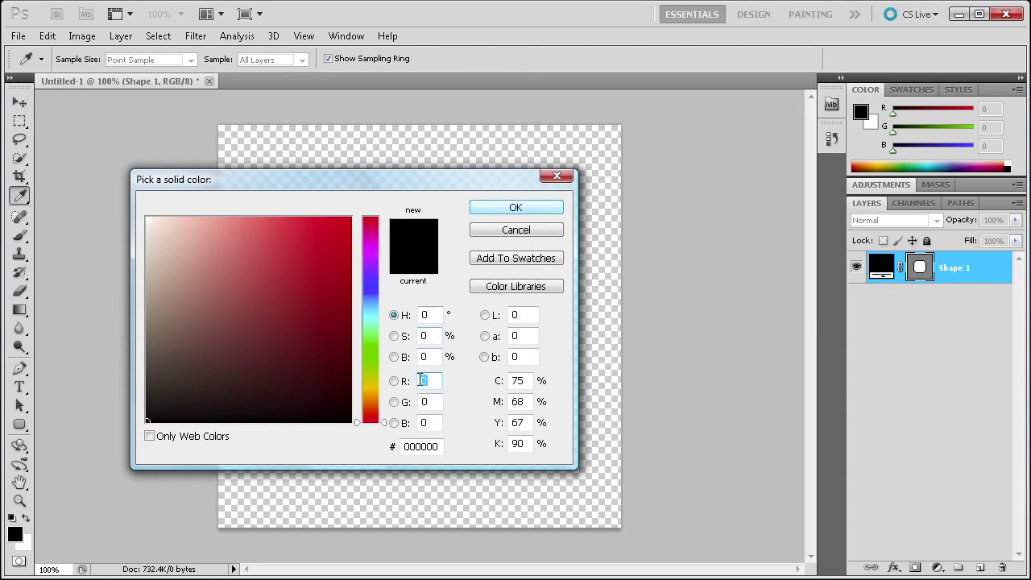
click(427, 446)
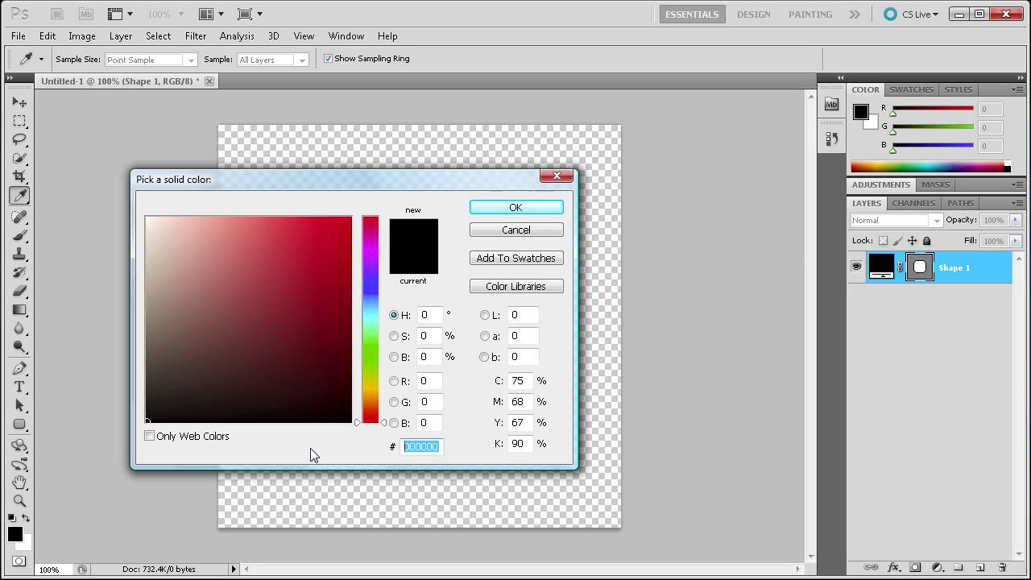
text(32)
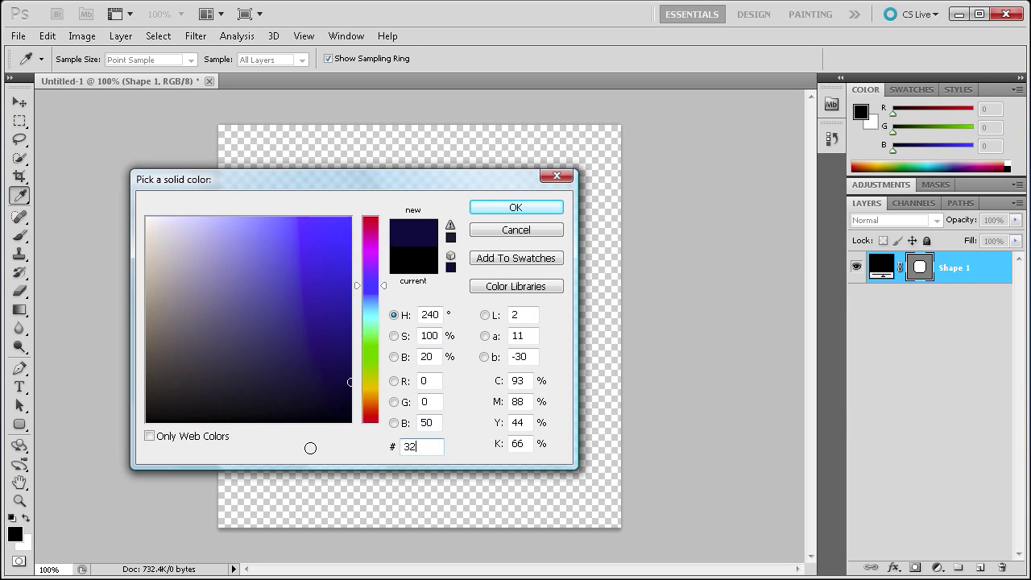
text(b)
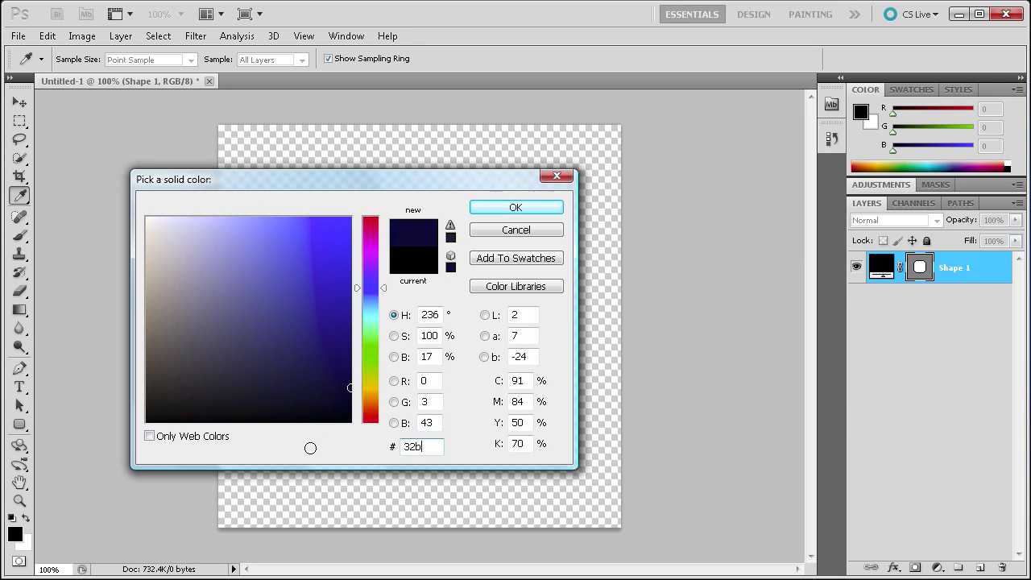
text(4d)
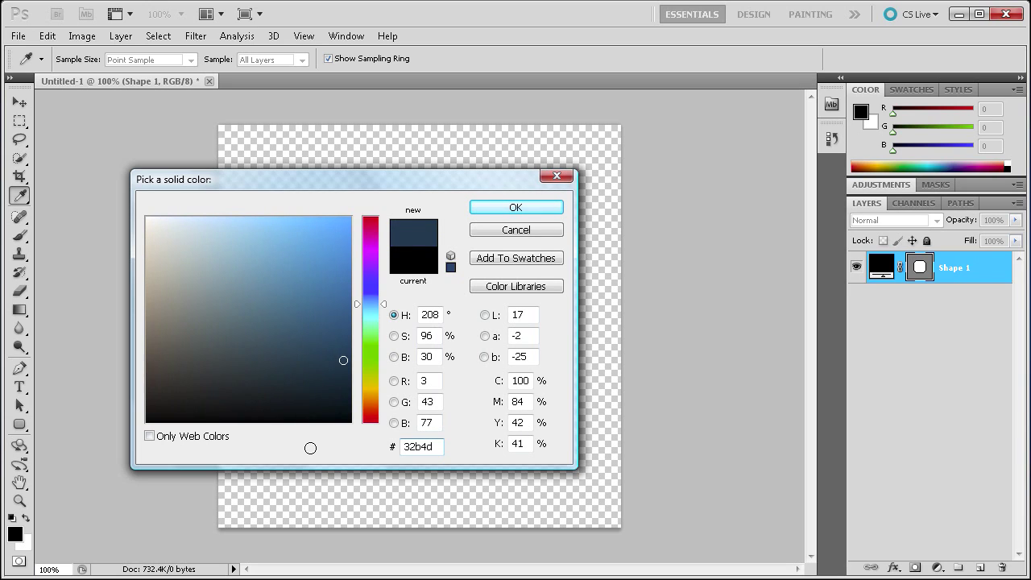
text(7)
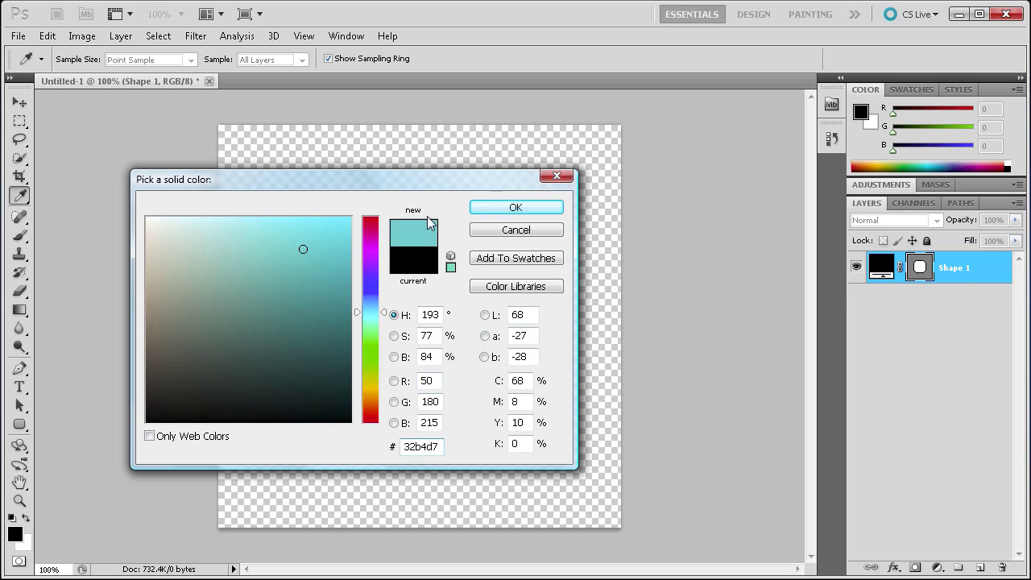
drag(442, 447, 369, 440)
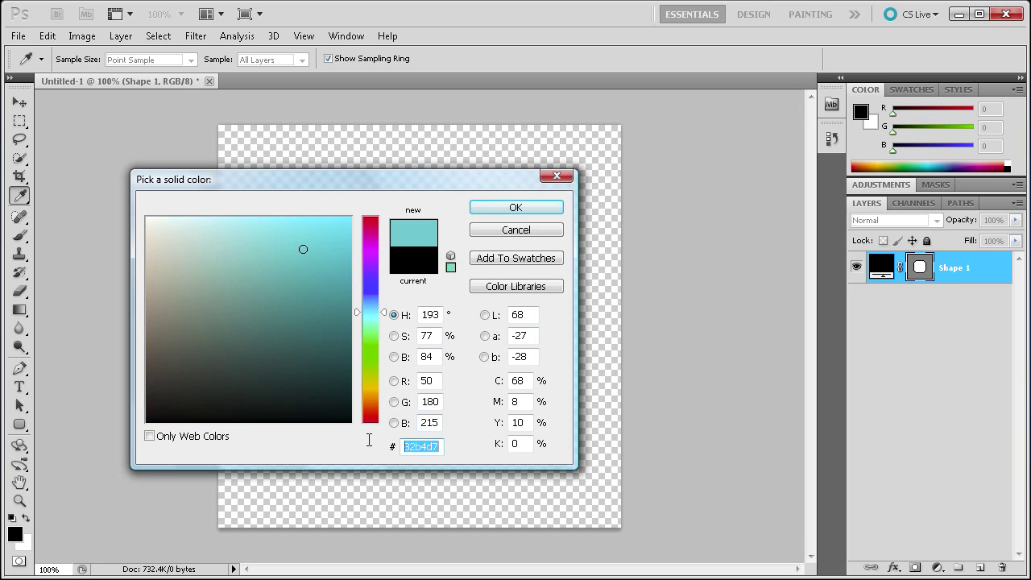
click(508, 208)
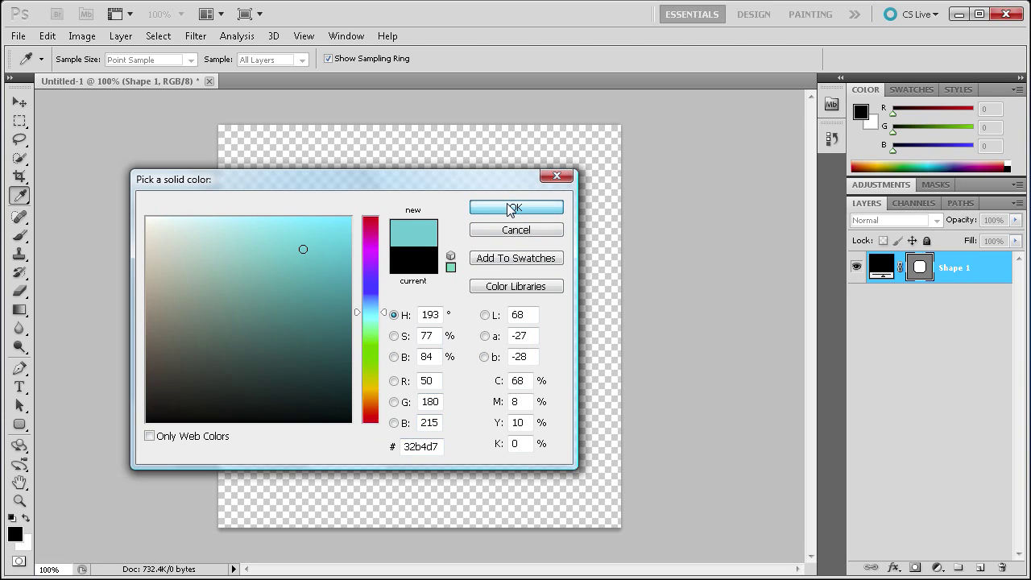
key(v)
Duplicate the Shape 1 layer and set the copy's fill colour to #7fd0e7
drag(969, 277, 980, 567)
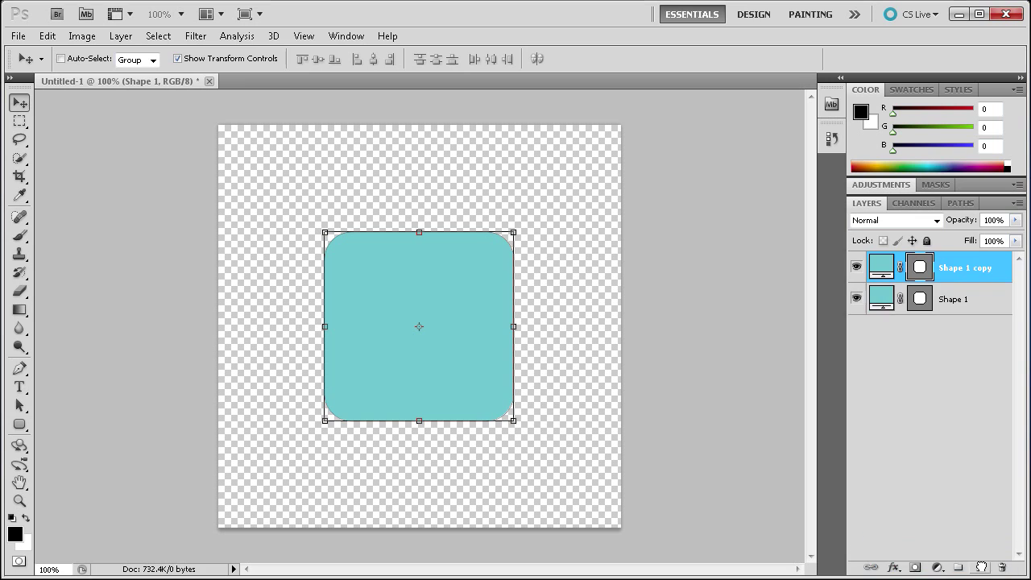
double_click(881, 268)
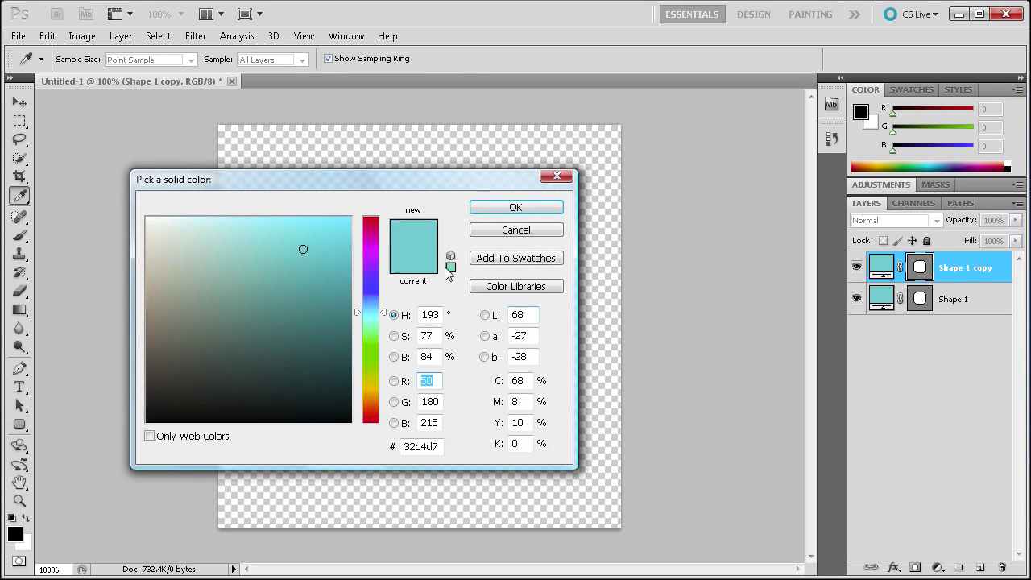
click(439, 446)
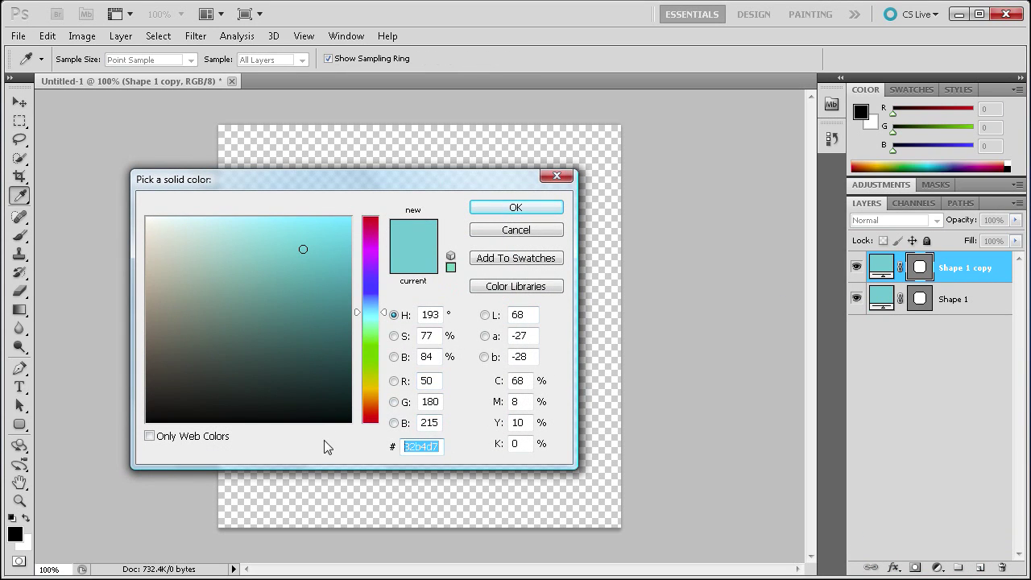
text(7)
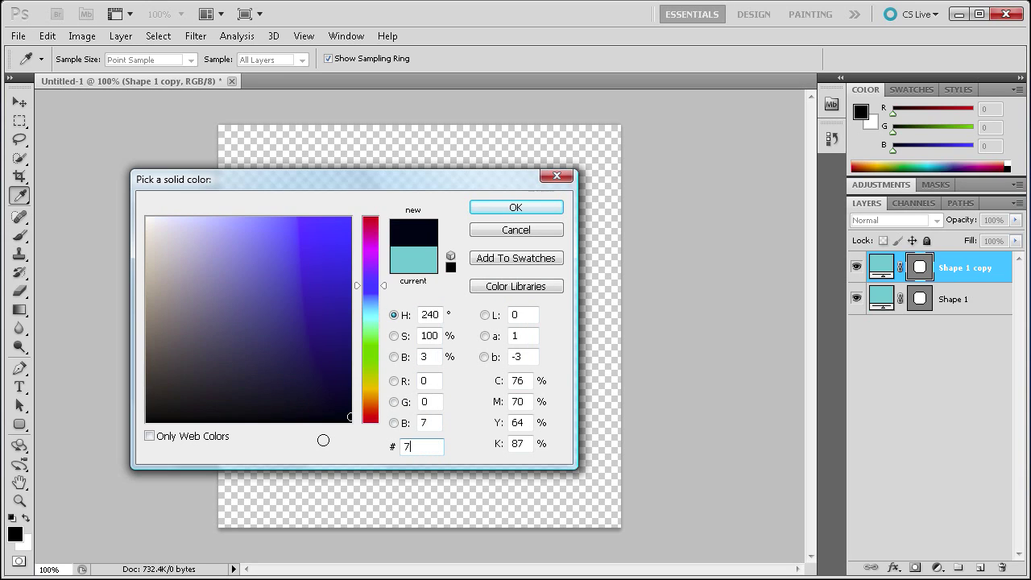
text(fd)
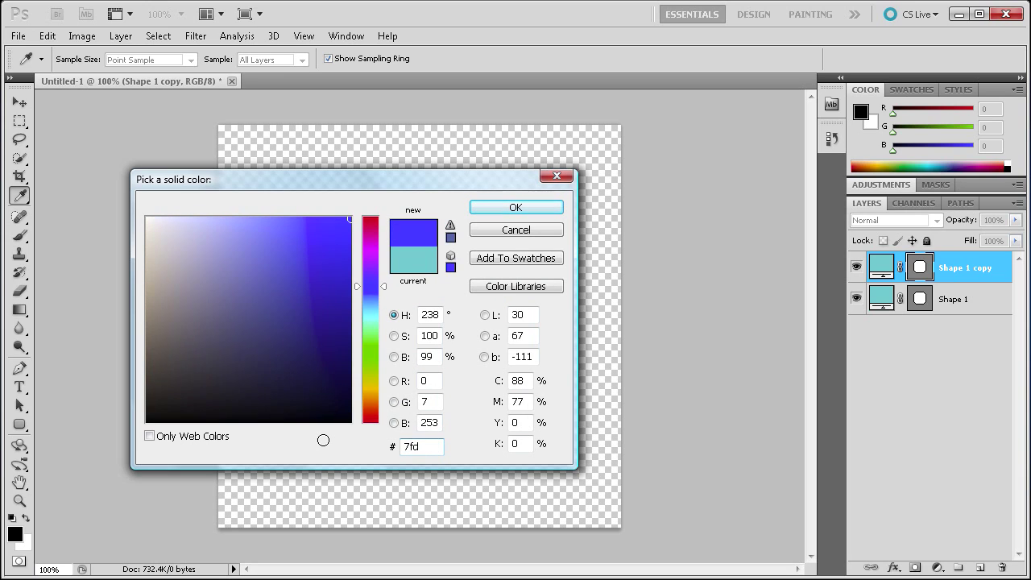
text(0e7)
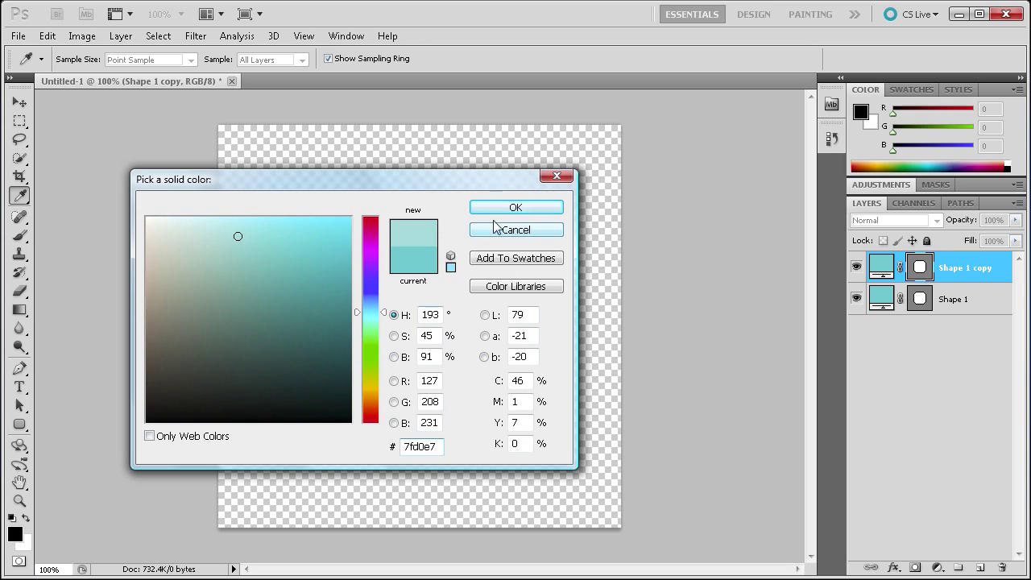
click(516, 207)
key(v)
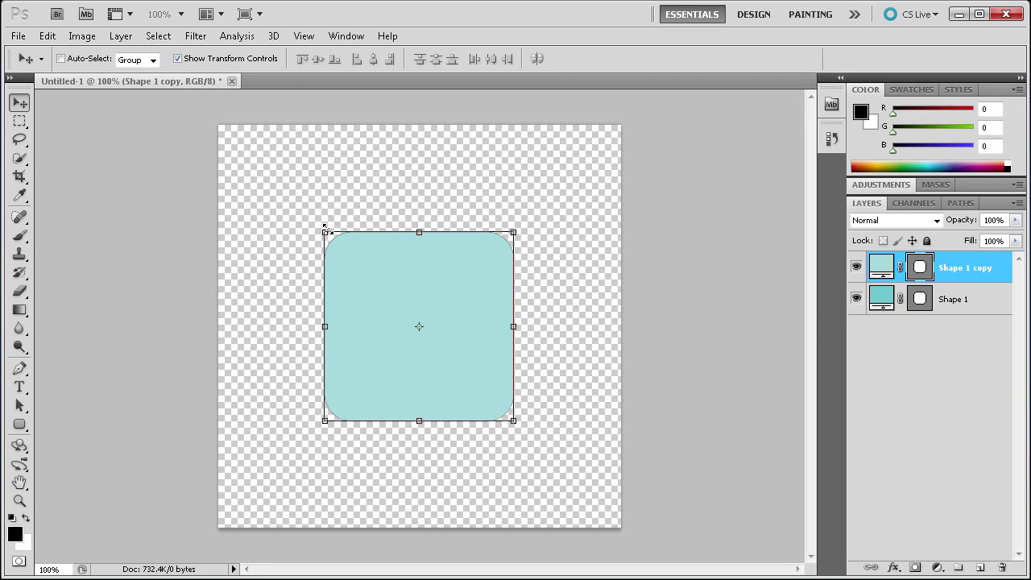
Scale the light blue copy evenly about its centre to about 222 px so the darker square forms a border
drag(322, 231, 327, 233)
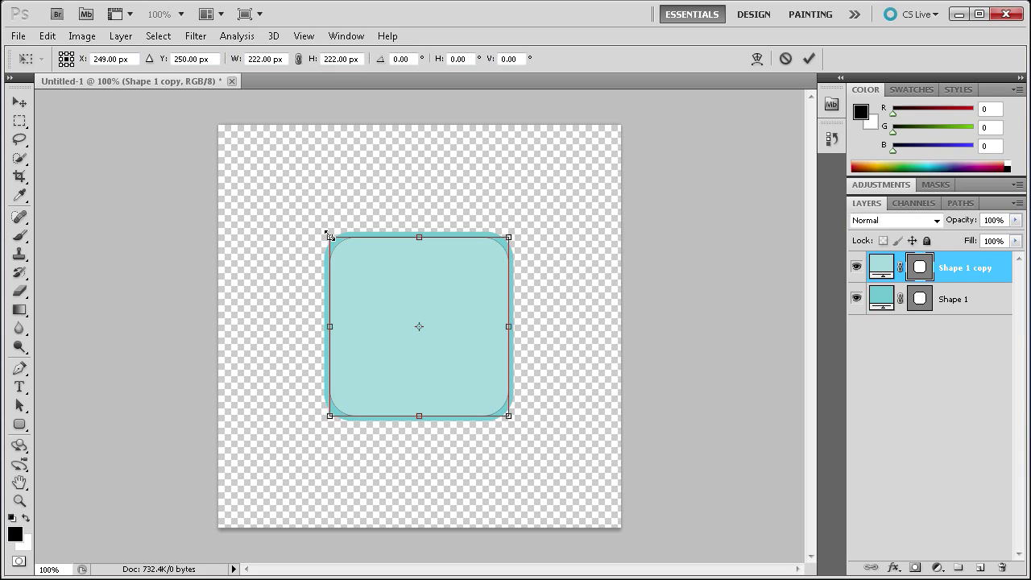
drag(330, 235, 329, 236)
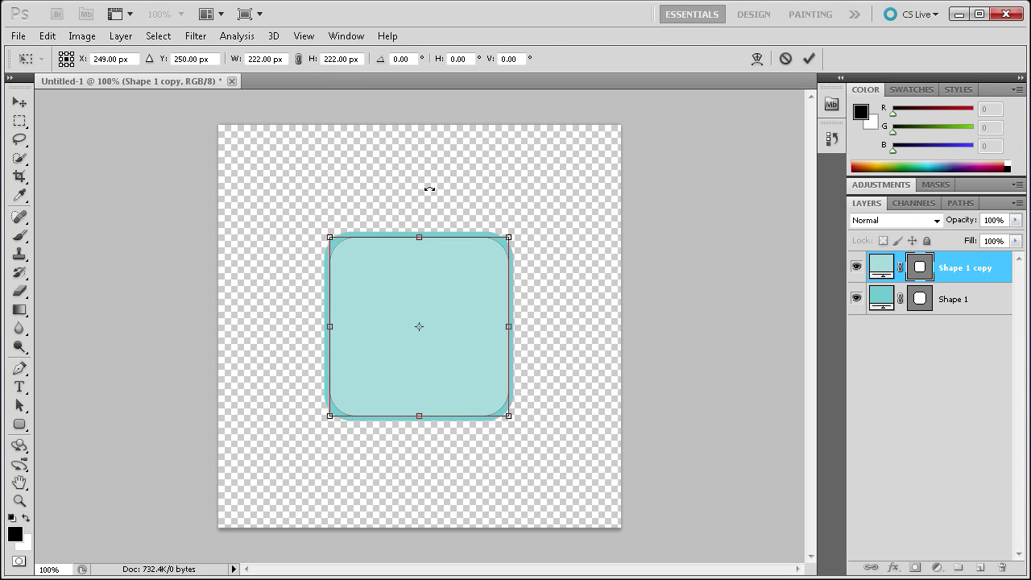
click(809, 58)
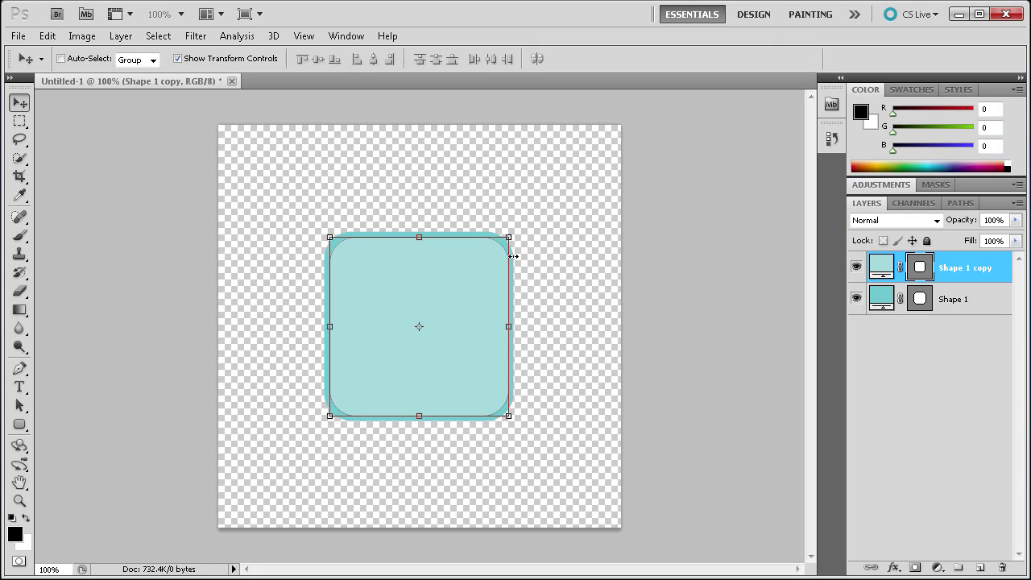
Duplicate the Shape 1 copy layer and fill the new copy with the outer border's colour, #32b4d7, sampled from the canvas
drag(959, 272, 979, 567)
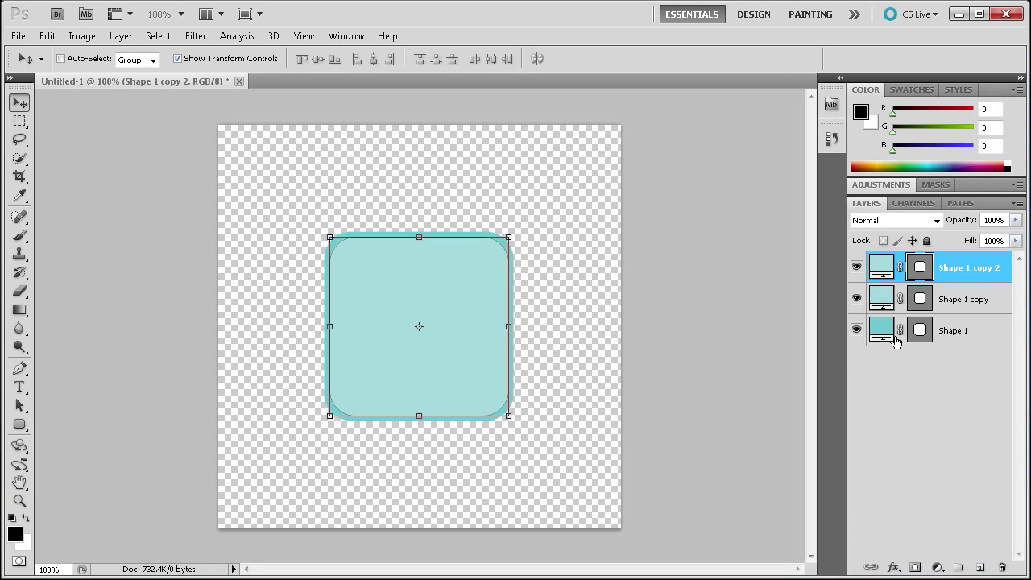
double_click(879, 270)
drag(373, 181, 54, 96)
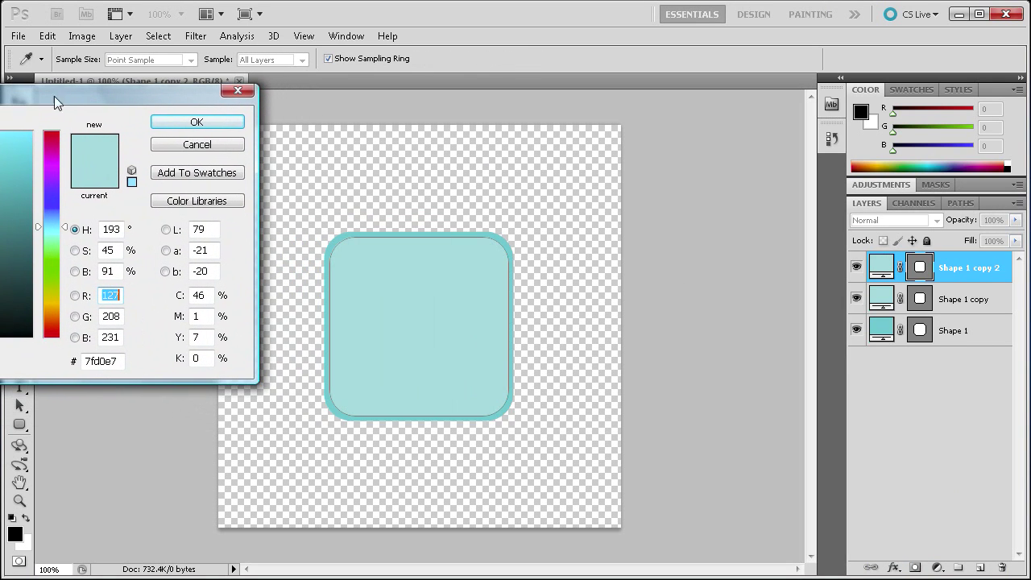
click(333, 350)
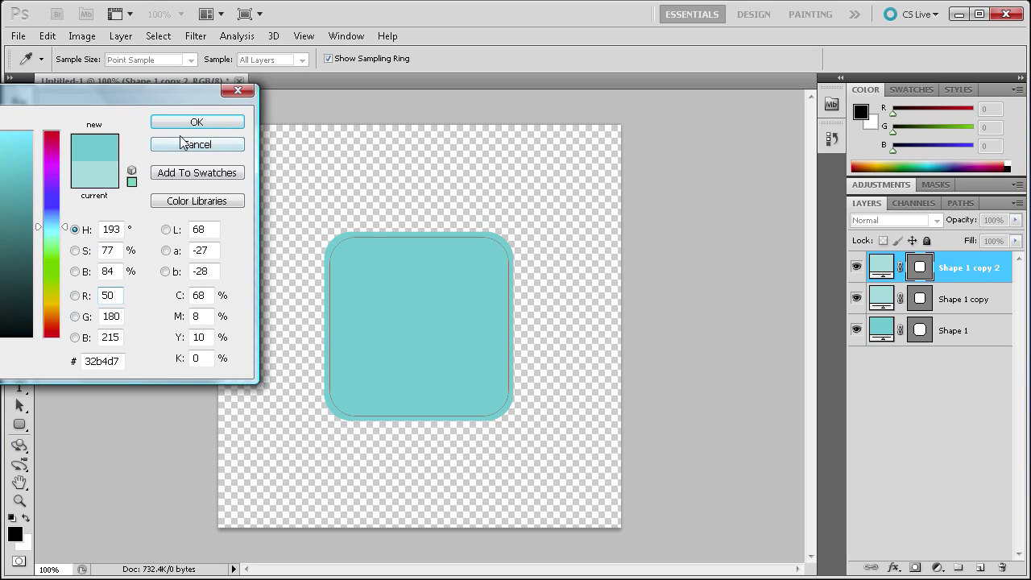
key(Return)
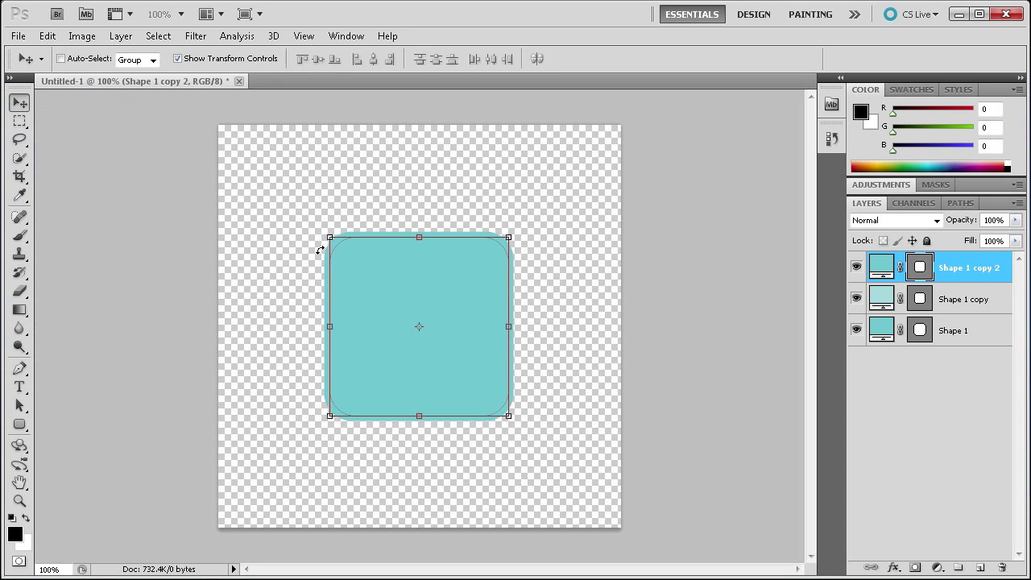
Scale the topmost rounded square evenly about its centre to about 207 px so the lighter square forms an inner border
drag(330, 237, 335, 242)
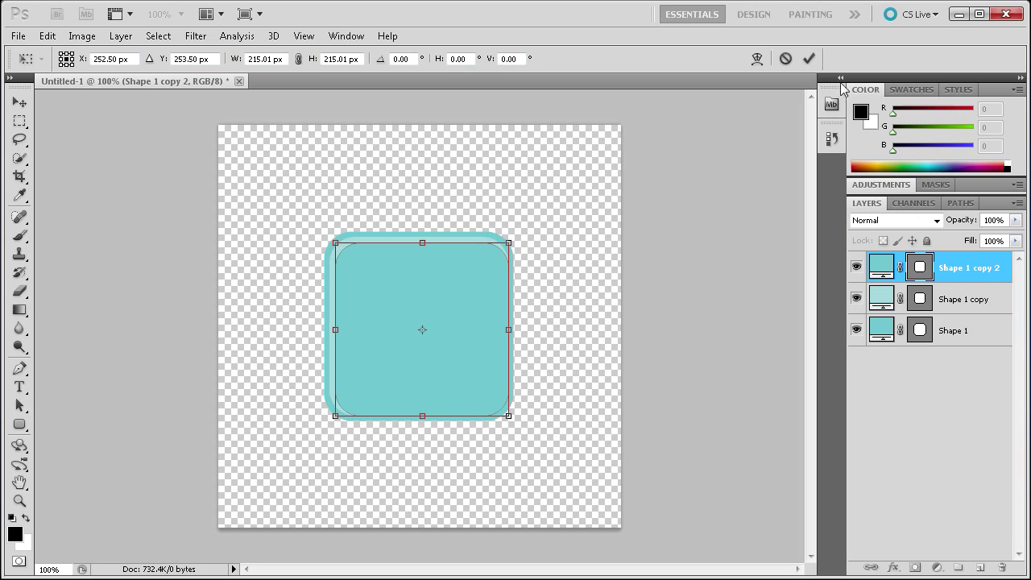
click(786, 58)
click(330, 238)
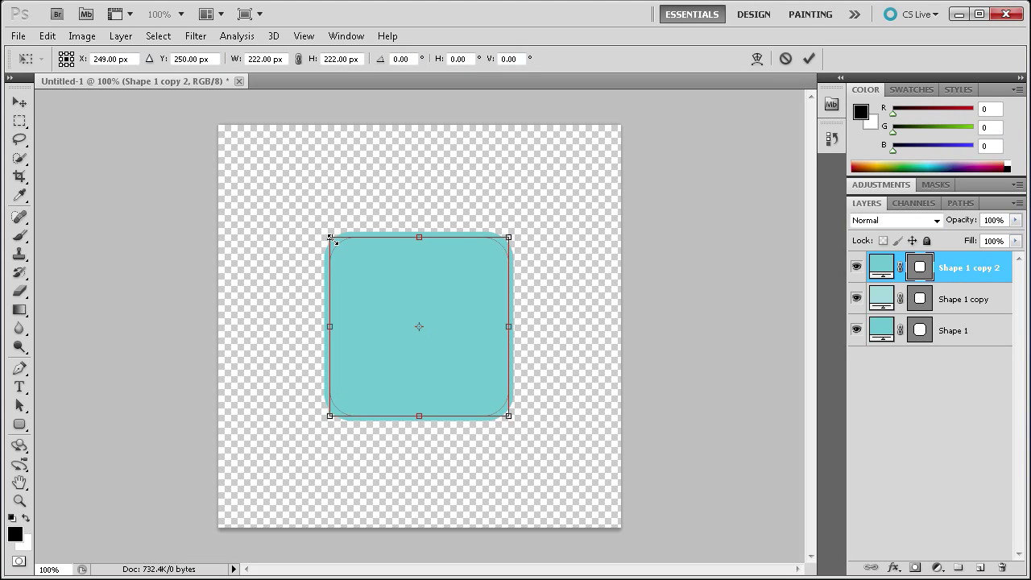
drag(331, 240, 332, 246)
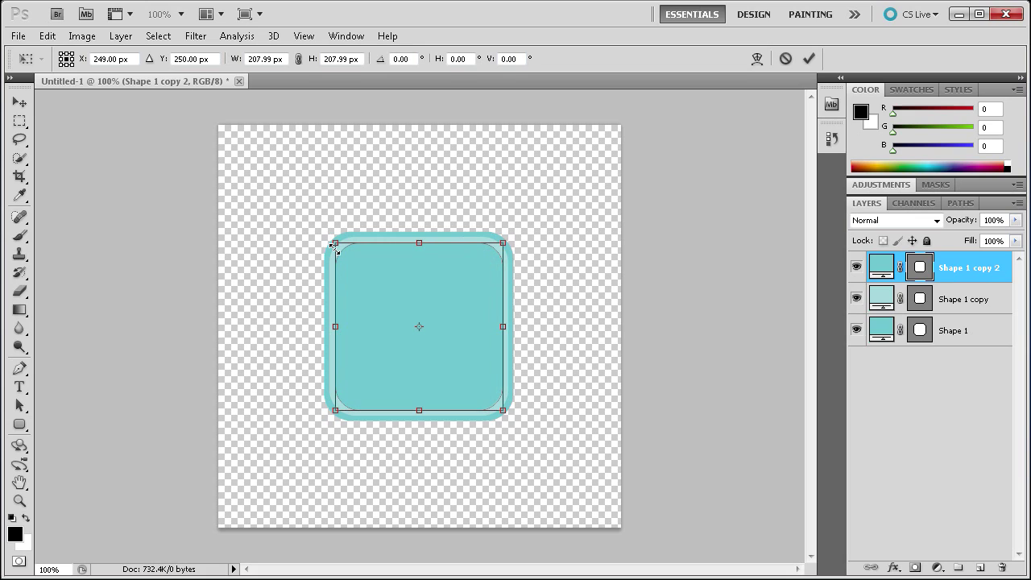
drag(334, 245, 336, 245)
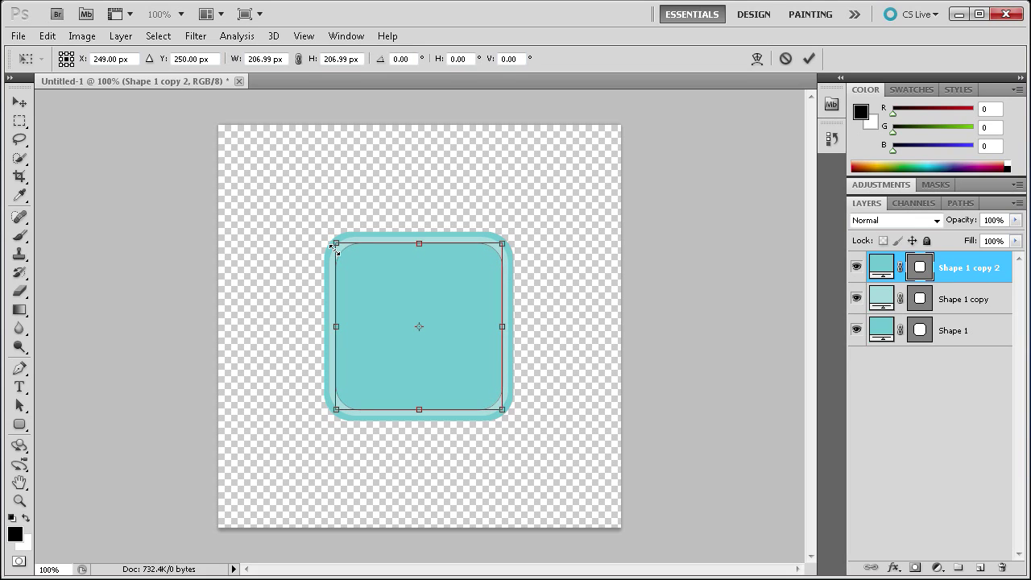
click(809, 58)
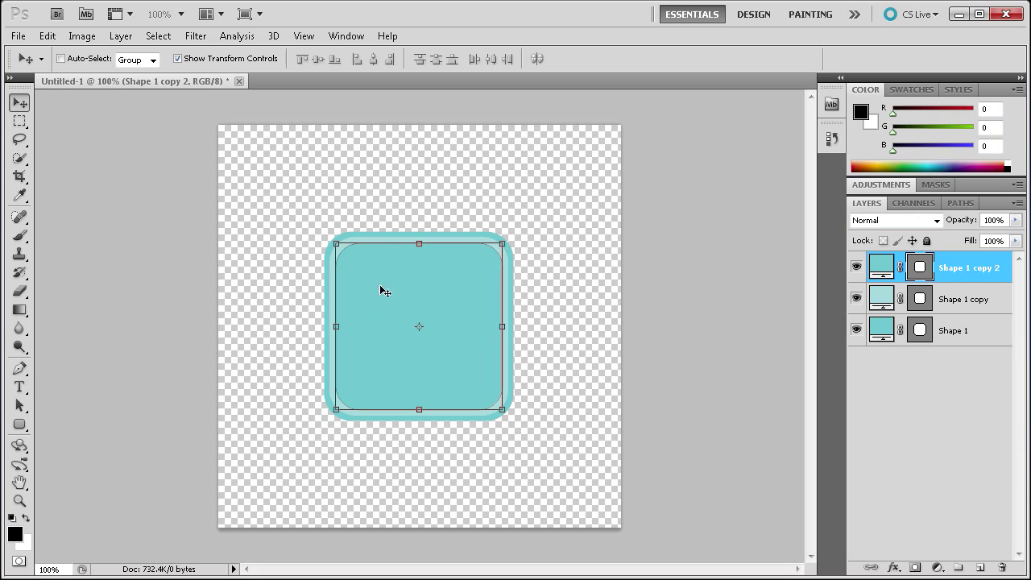
click(20, 121)
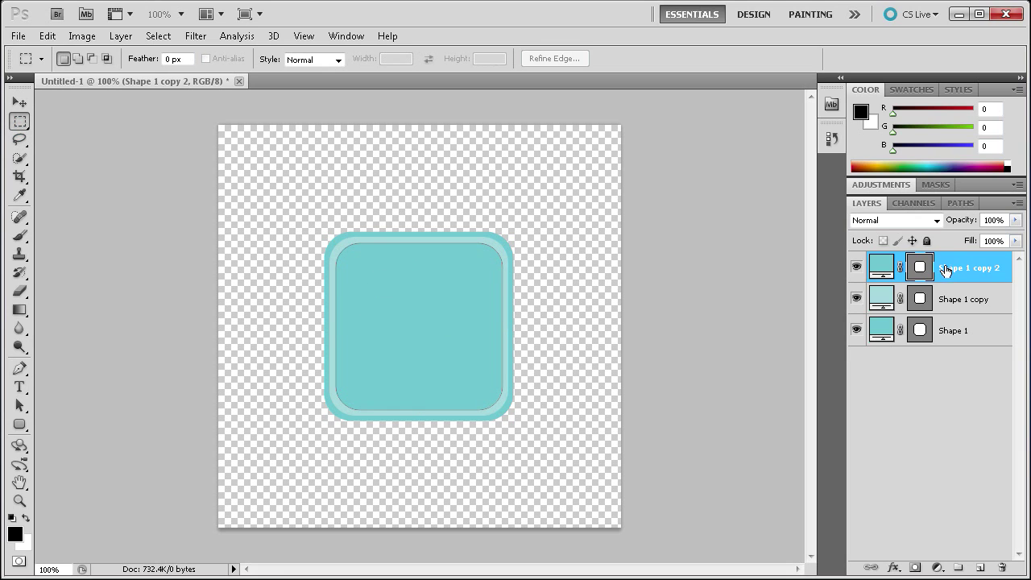
Add a white letter "t" in the PicoBlackAl font on the canvas beside the rounded square
key(v)
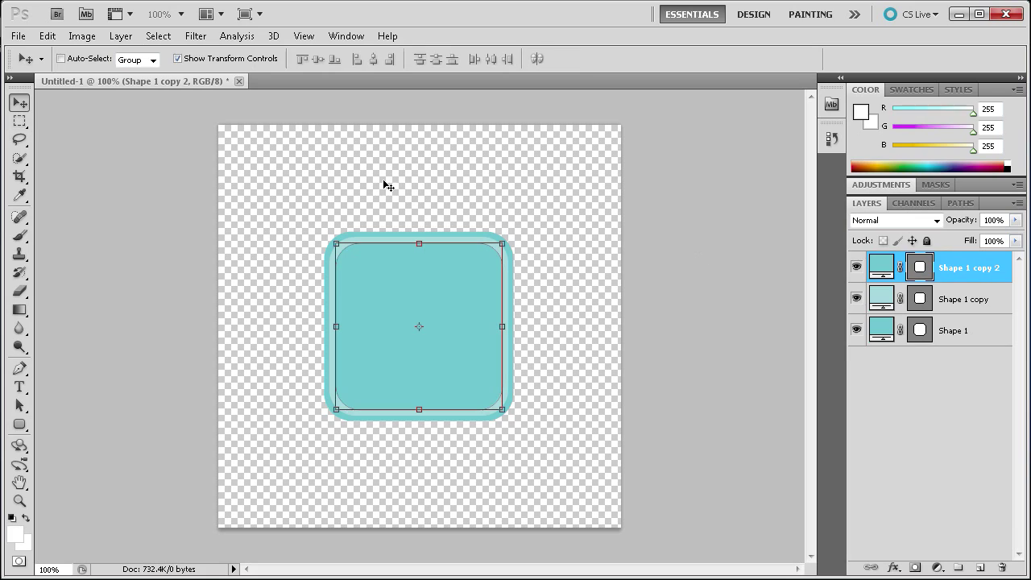
click(18, 388)
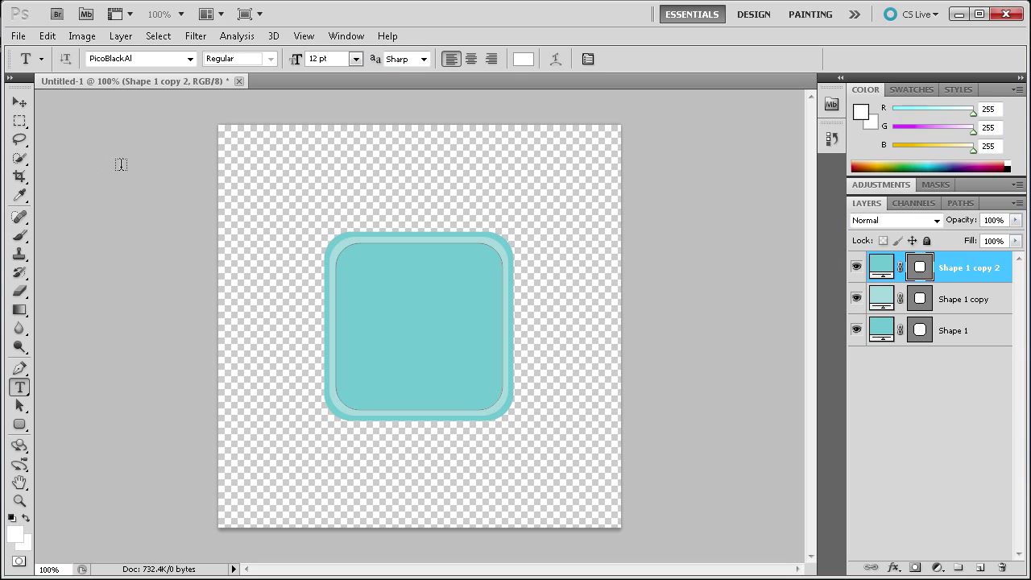
click(190, 59)
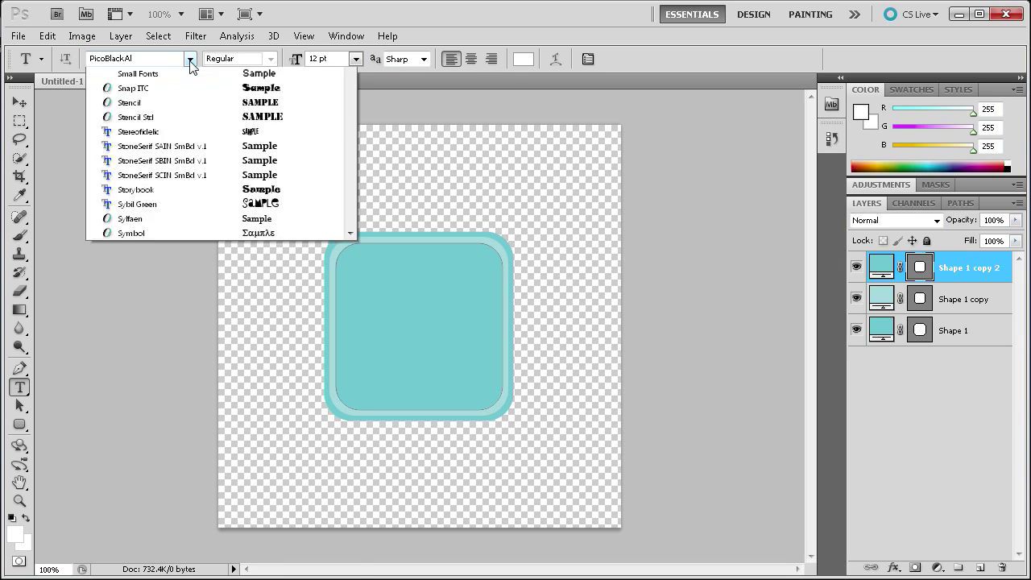
click(131, 59)
click(211, 288)
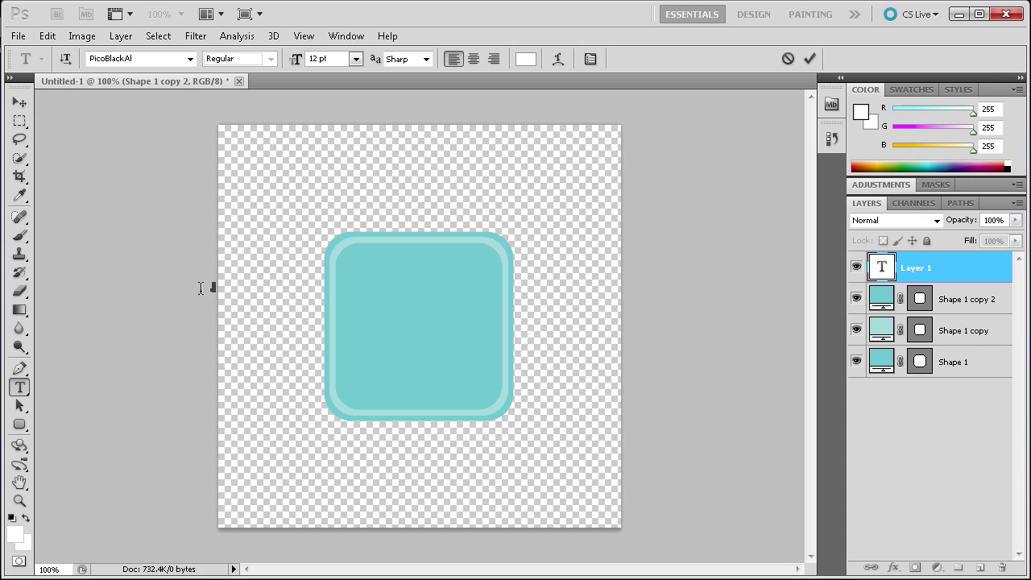
Set the letter's font size to 200 pt
click(356, 59)
click(347, 331)
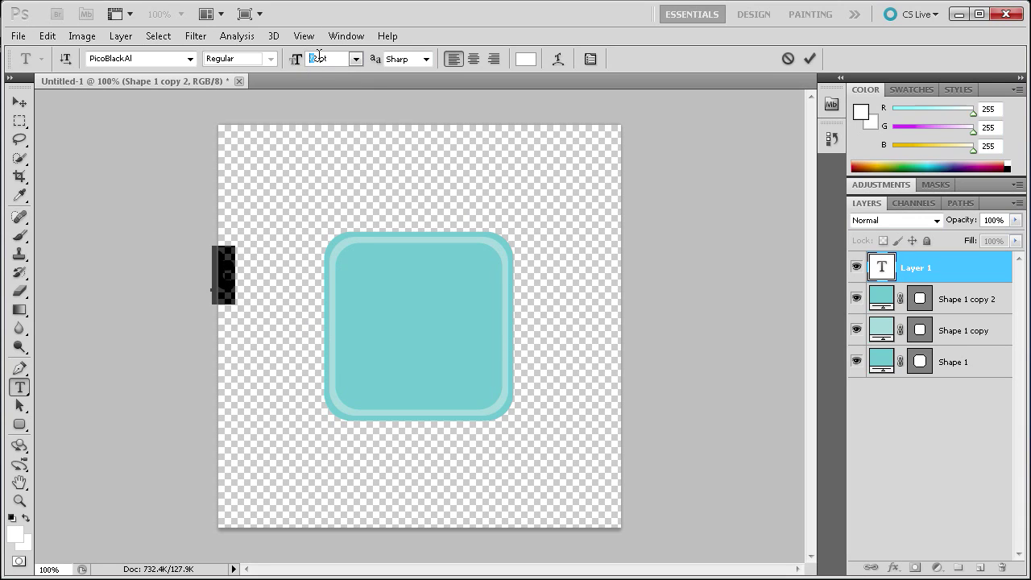
click(288, 64)
text(20)
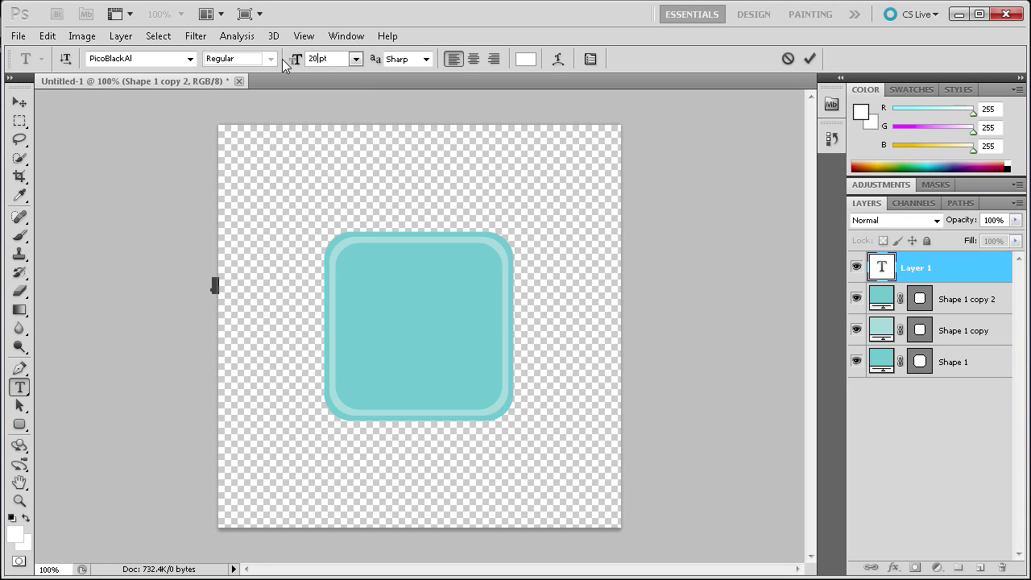
text(0)
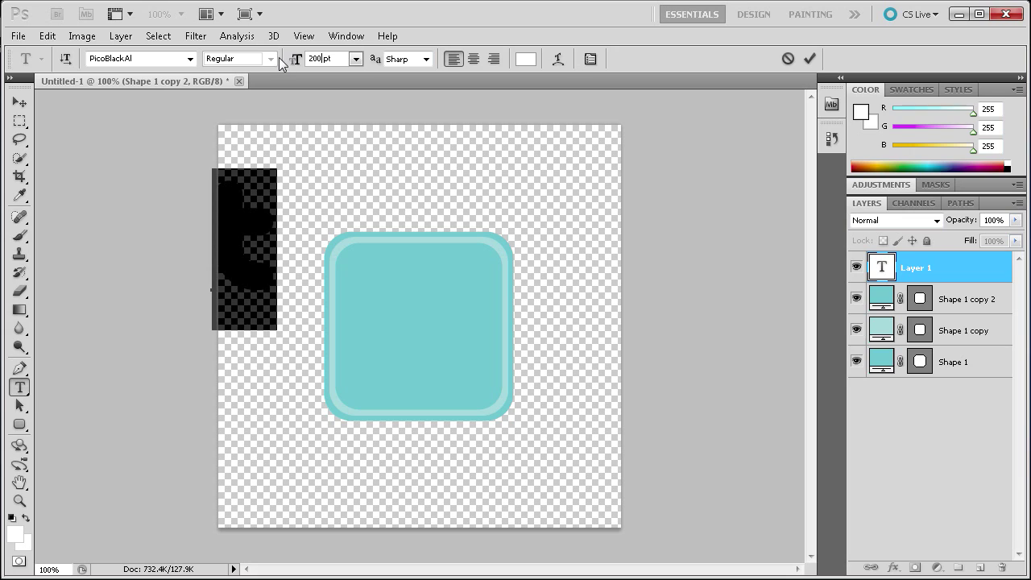
click(810, 58)
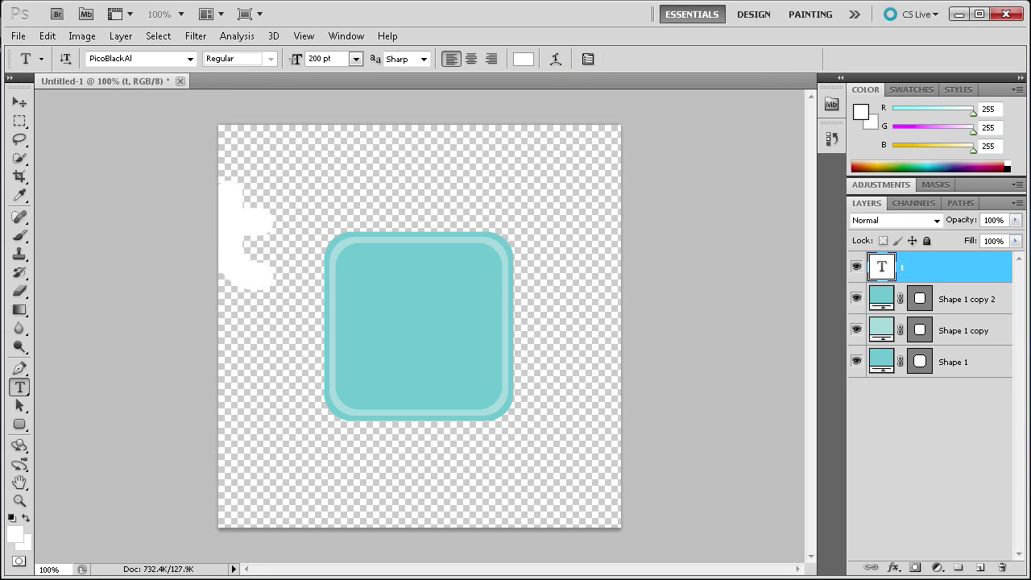
Centre the letter on the rounded square and enlarge its text box proportionally to about 93 by 232 px
click(19, 103)
drag(261, 230, 416, 305)
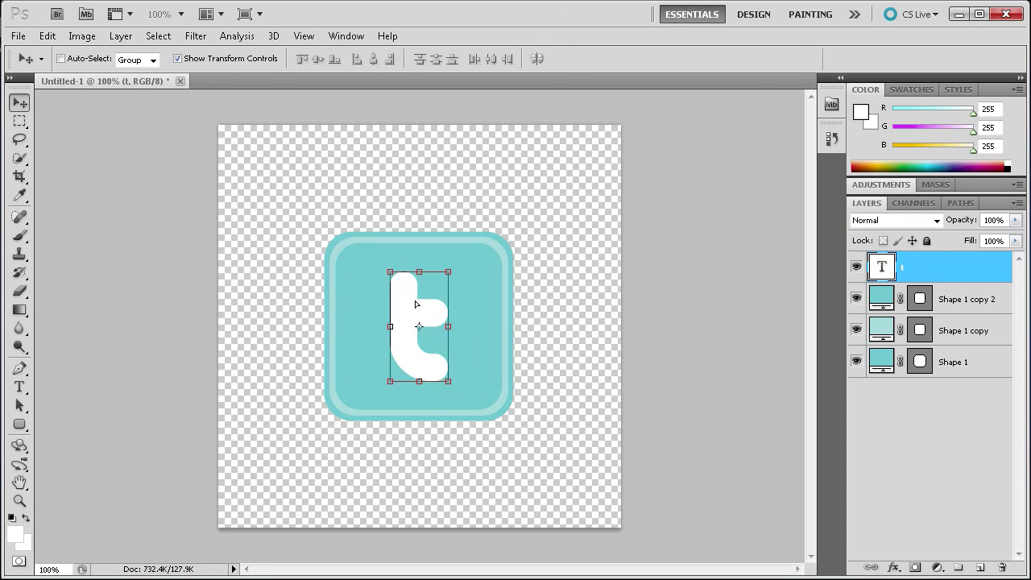
click(449, 272)
drag(452, 270, 482, 230)
drag(423, 302, 412, 324)
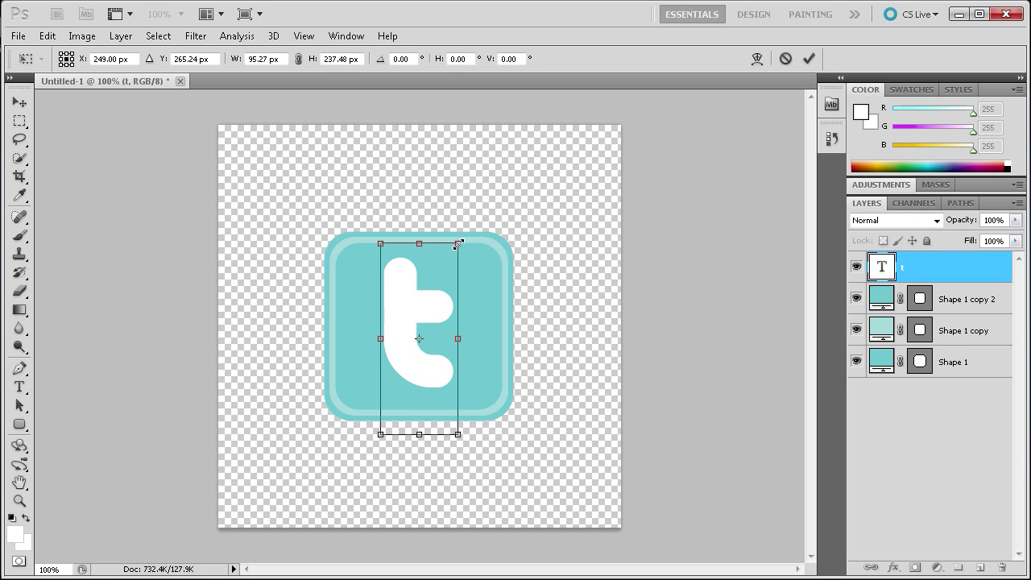
drag(458, 244, 457, 249)
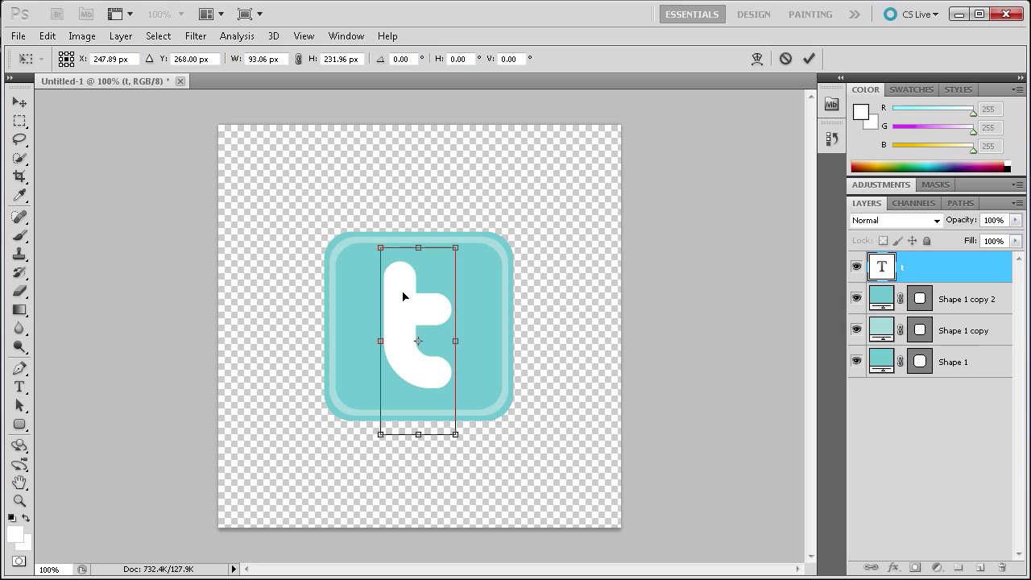
click(809, 58)
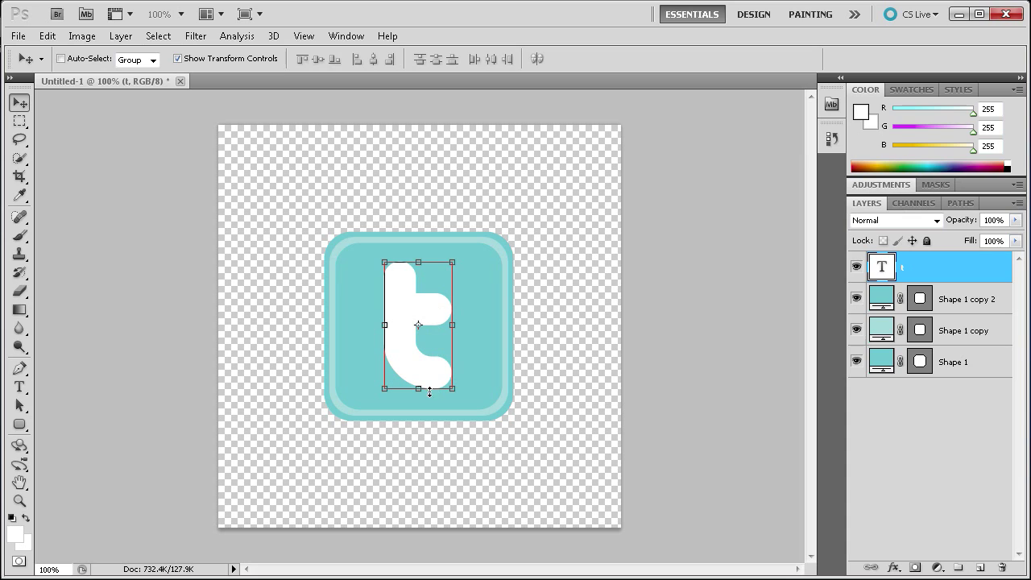
Rasterize the "t" text layer
right_click(925, 268)
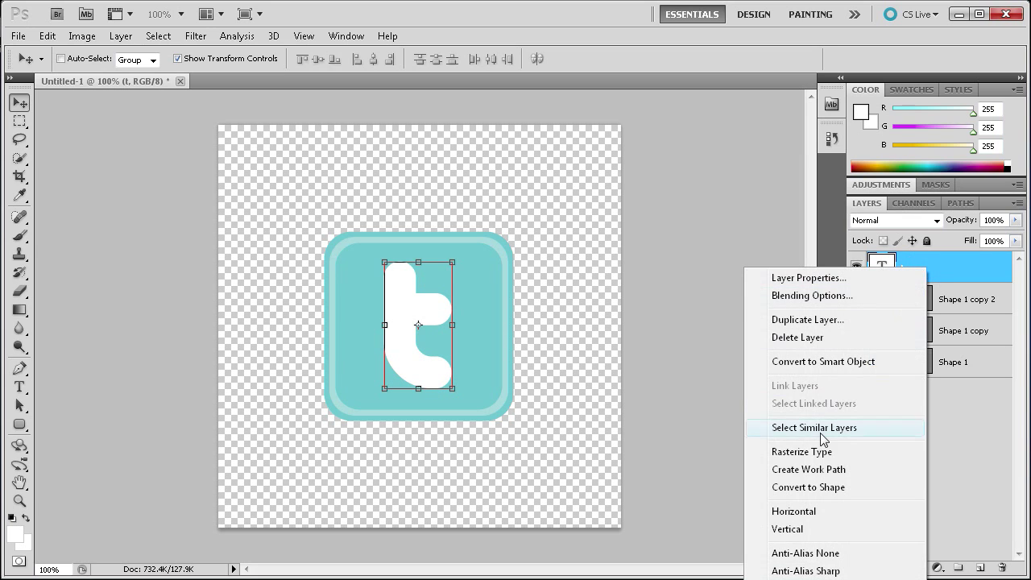
click(819, 455)
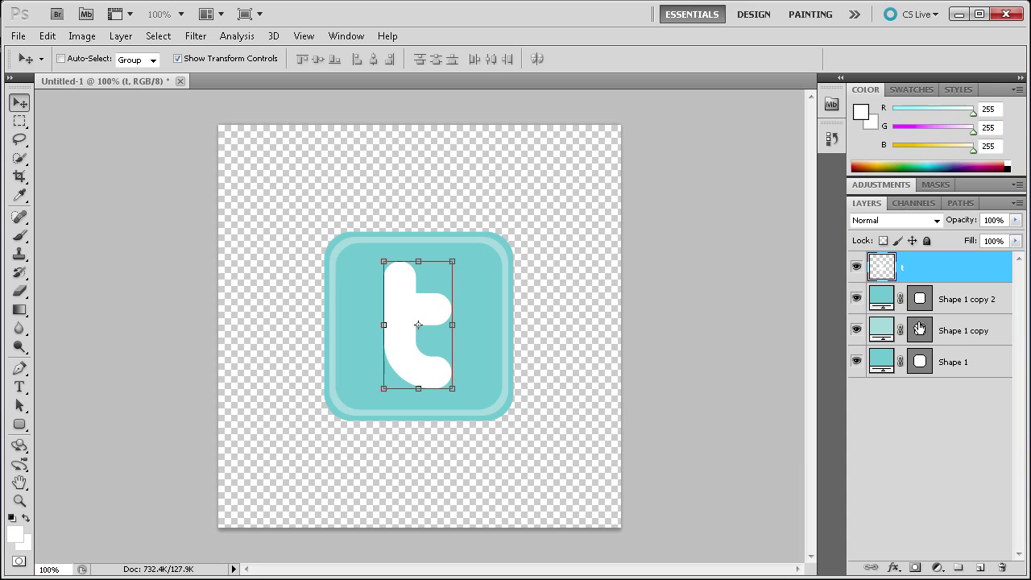
click(19, 121)
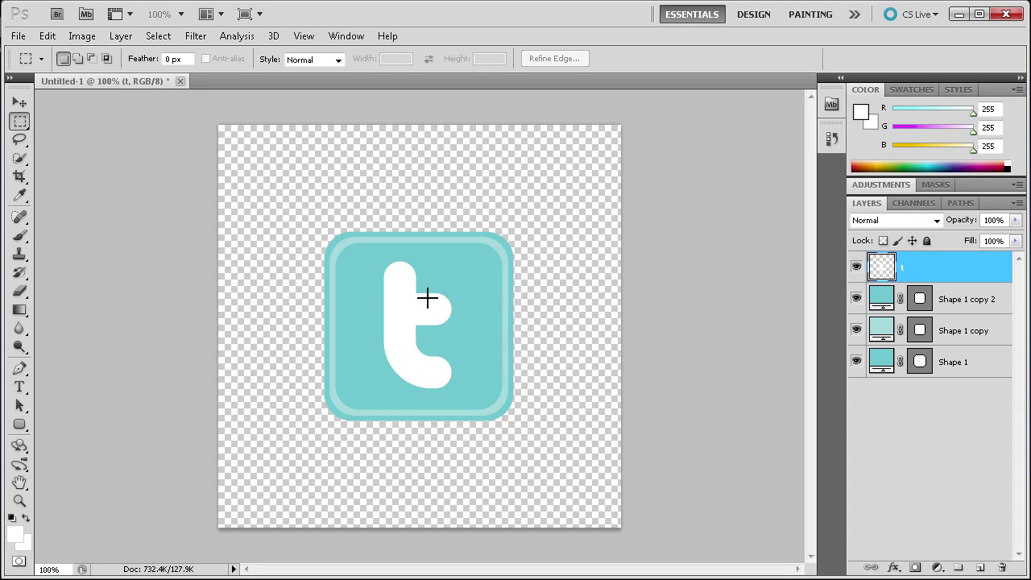
drag(421, 292, 430, 316)
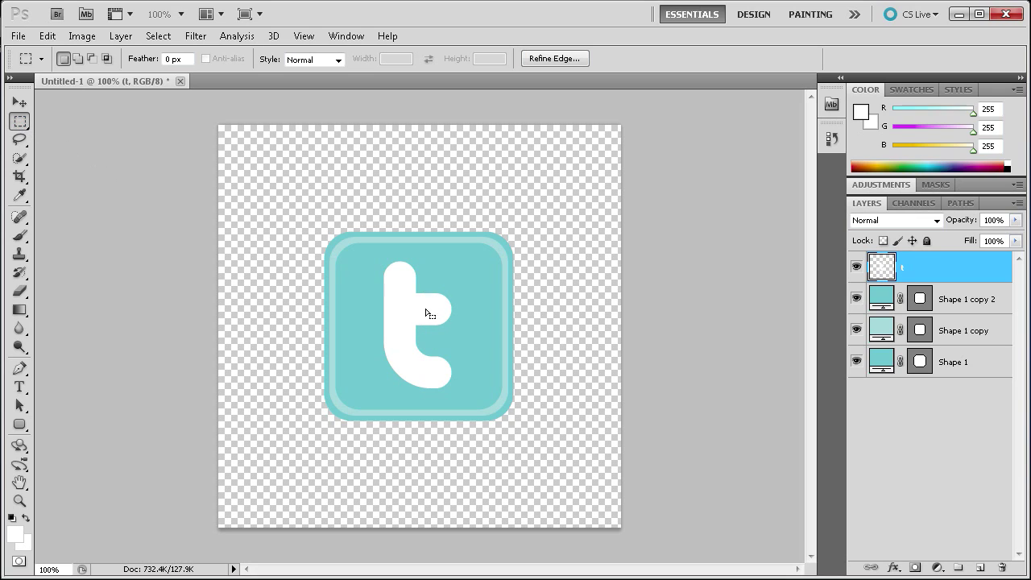
click(429, 297)
drag(429, 298, 444, 369)
click(439, 302)
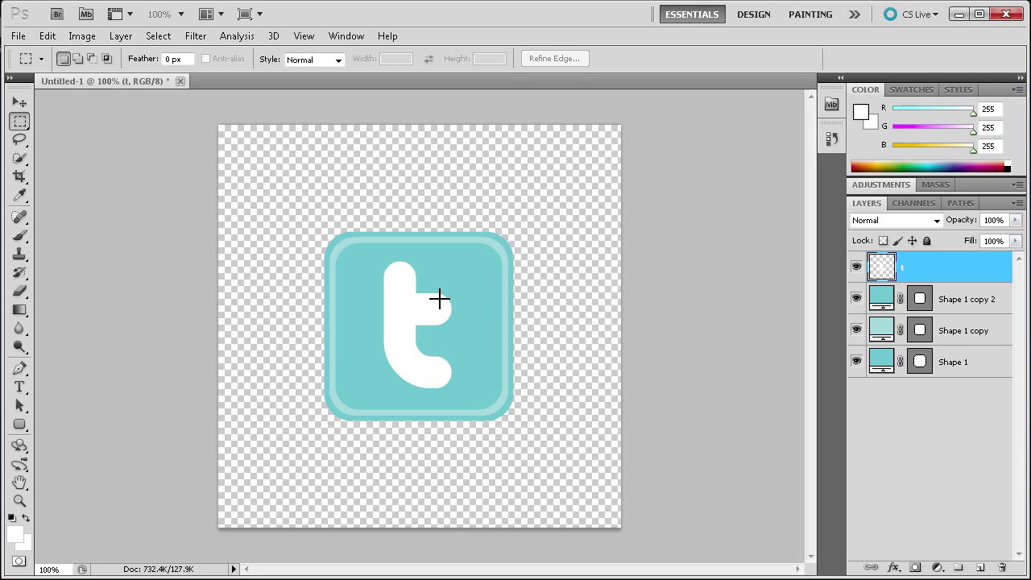
Select a very thin vertical strip across both arms of the "t" and cut it to a new layer
drag(437, 299, 440, 391)
drag(442, 395, 439, 392)
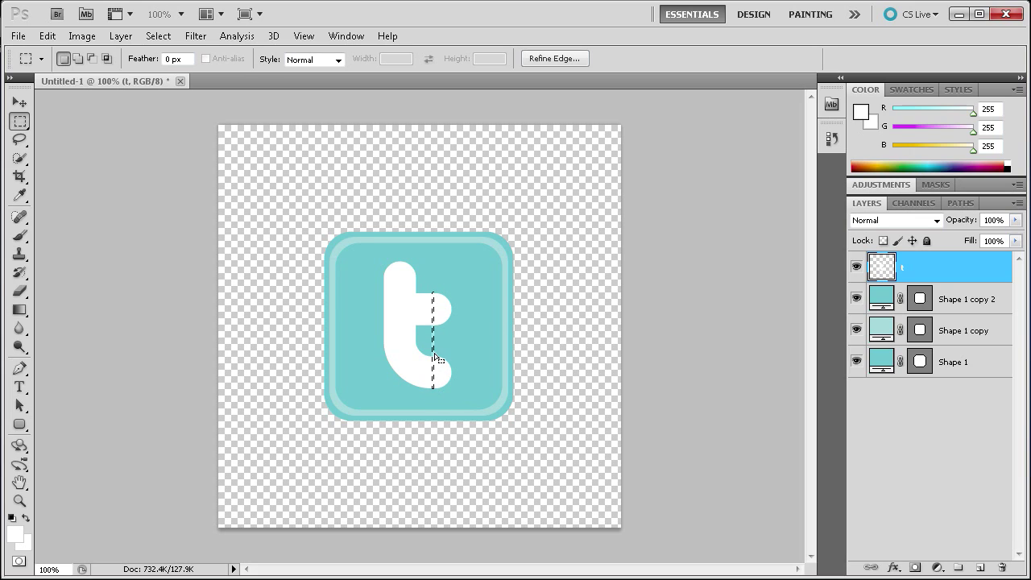
right_click(434, 348)
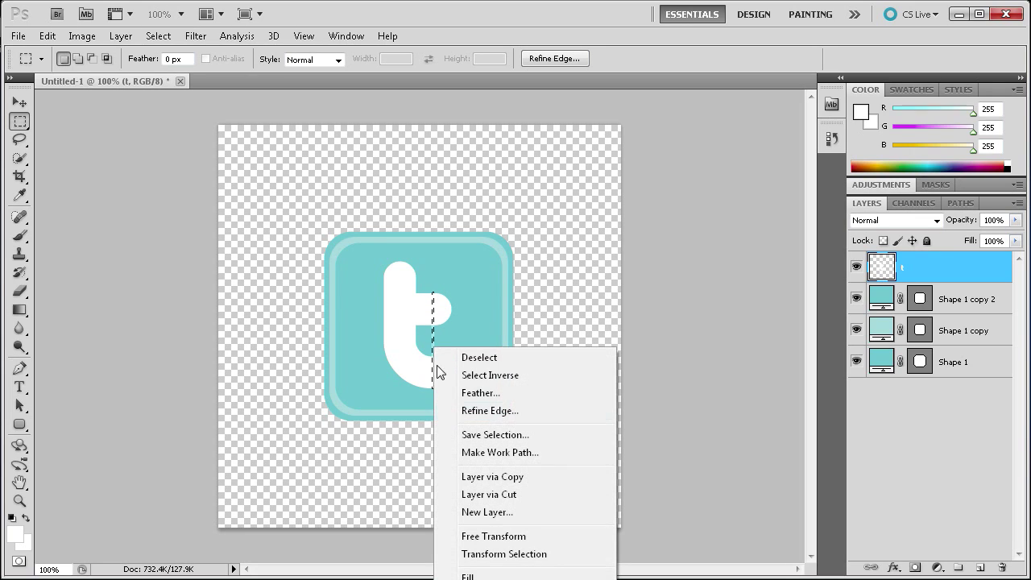
click(509, 492)
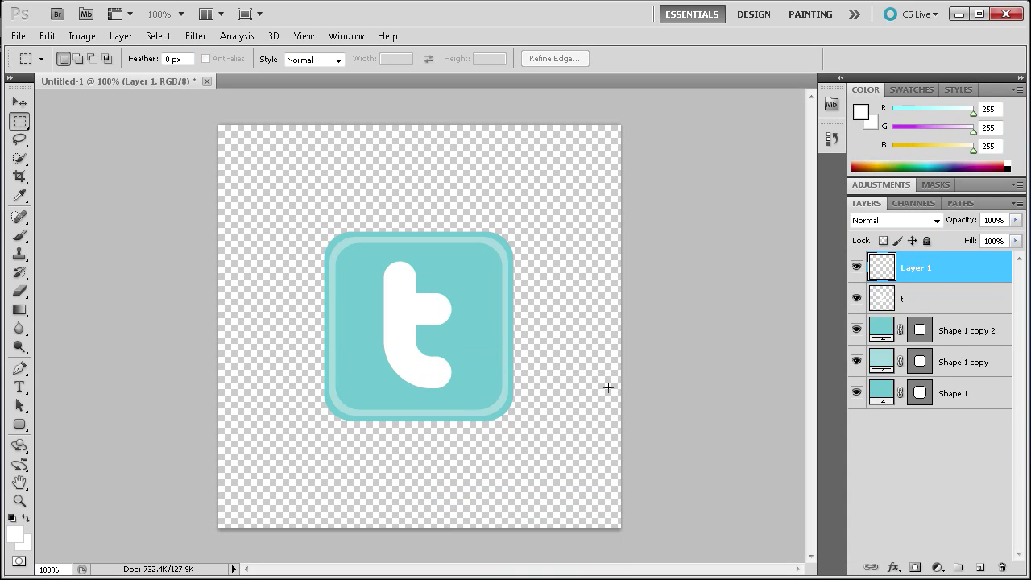
Cut the rounded ends of both arms from the t layer to a new layer and move them slightly to the right
click(929, 296)
drag(432, 287, 464, 405)
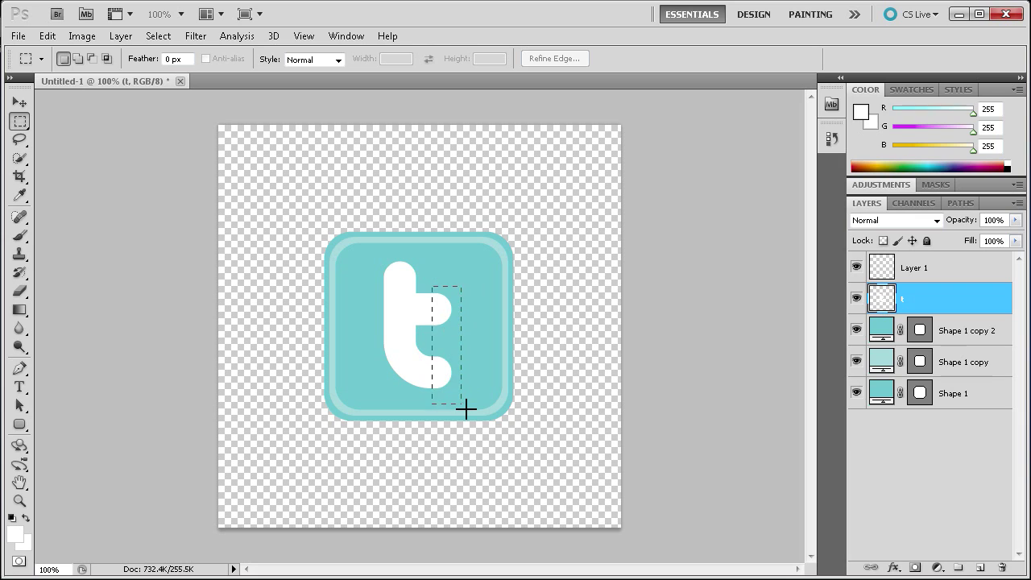
right_click(440, 353)
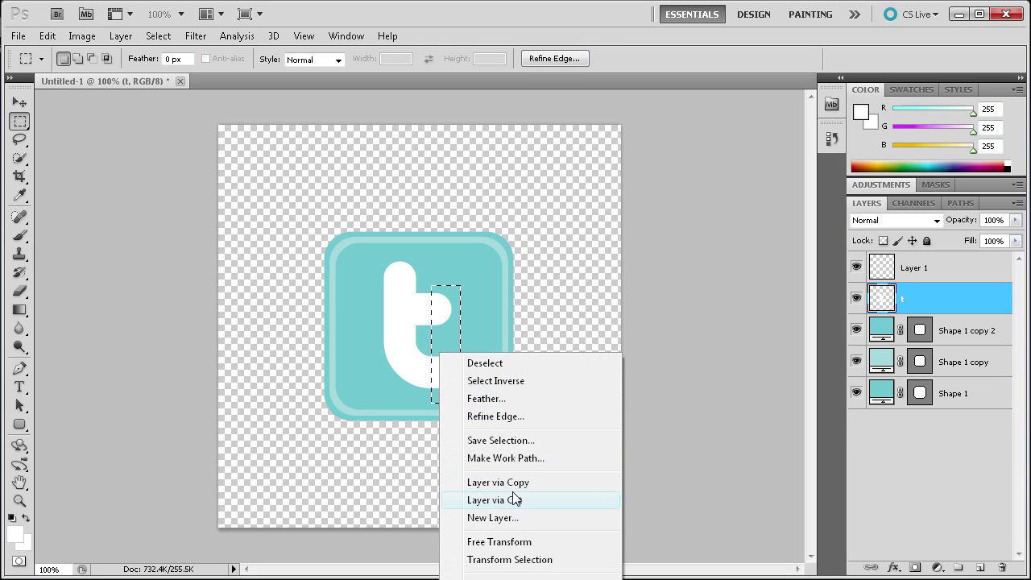
click(515, 500)
click(20, 103)
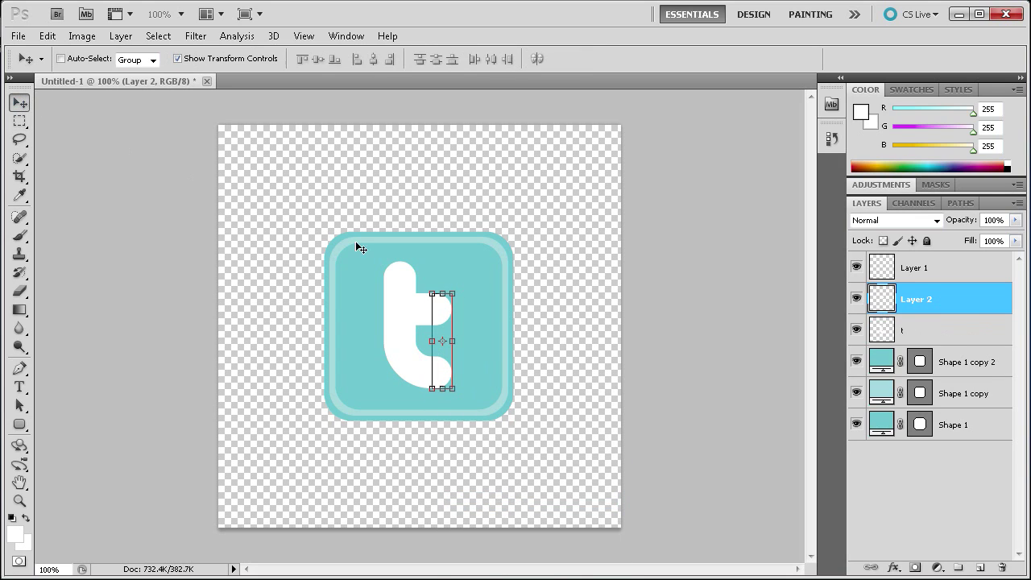
drag(444, 315, 462, 319)
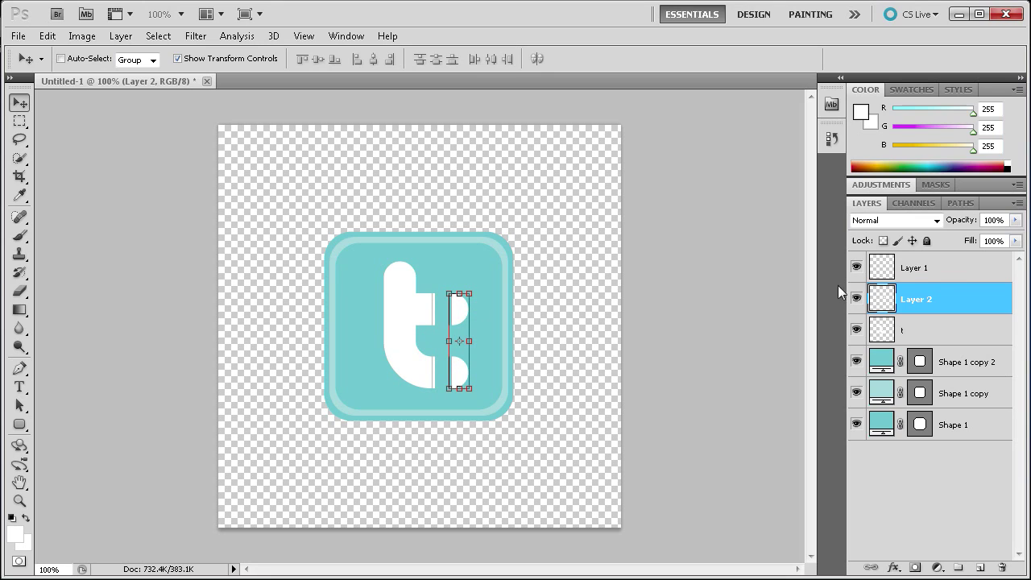
Stretch the thin strip on Layer 1 horizontally to 42 px wide to bridge the gap between the letter's body and its rounded ends
click(940, 279)
key(ctrl+t)
drag(445, 341, 459, 341)
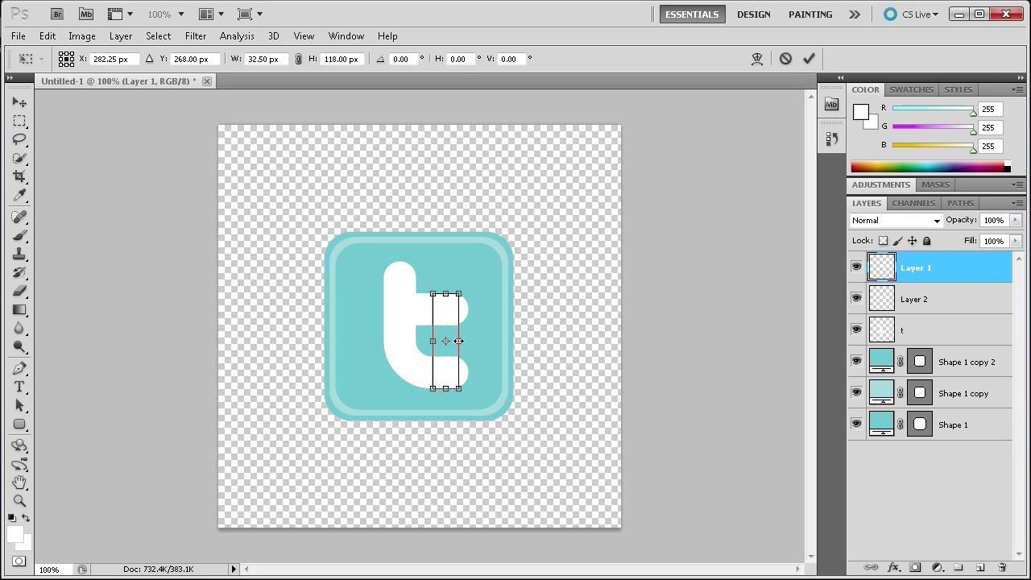
click(805, 58)
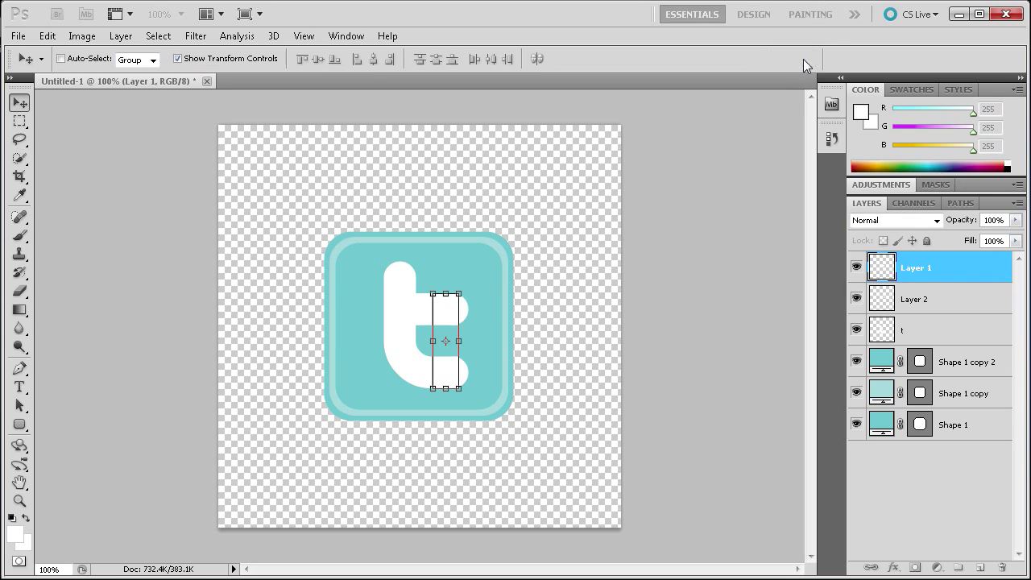
click(433, 341)
drag(430, 341, 425, 341)
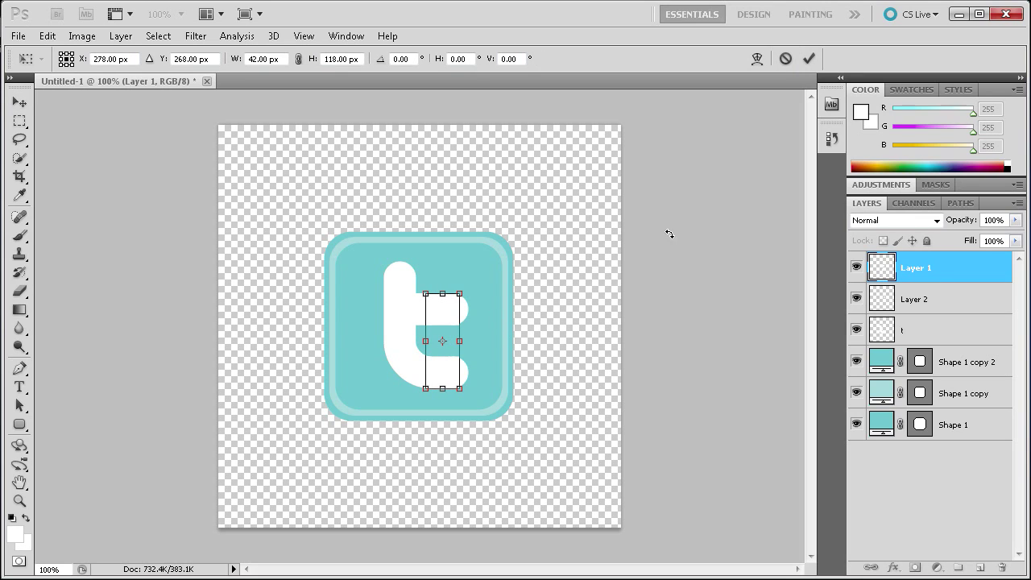
click(809, 60)
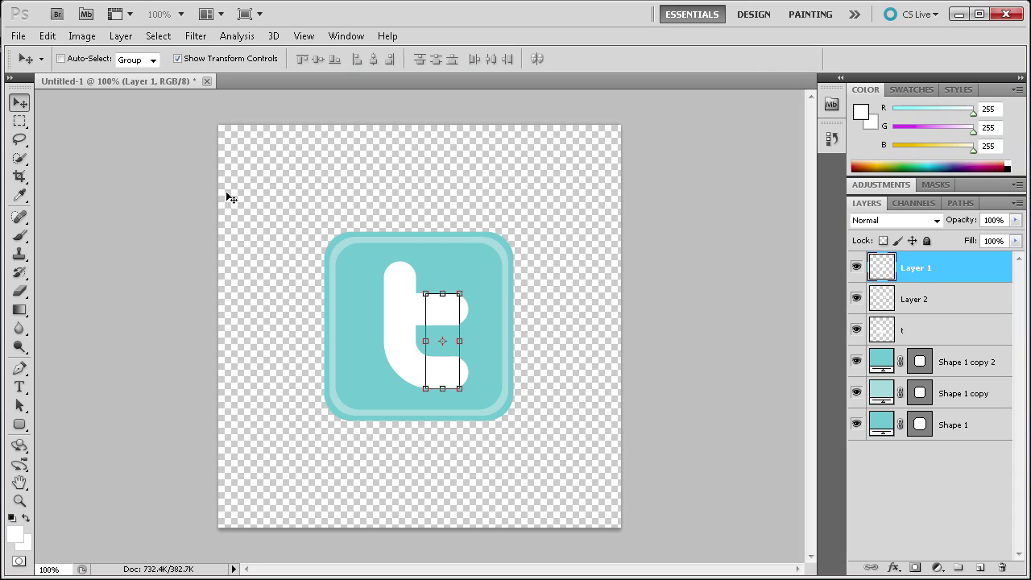
click(19, 121)
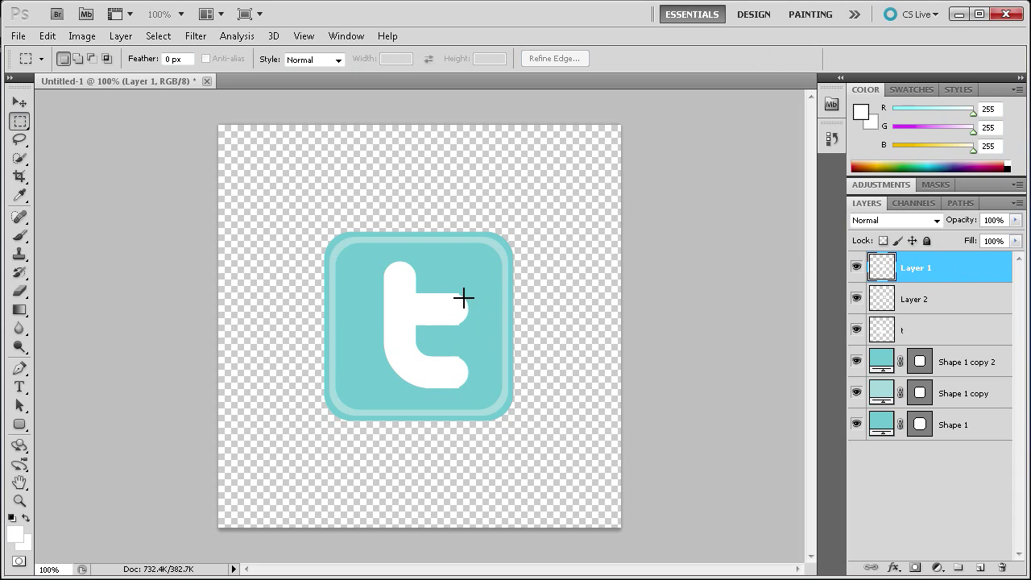
Nudge the rounded arm ends on Layer 2 a few pixels to the right so they line up with the stretched strip
click(926, 299)
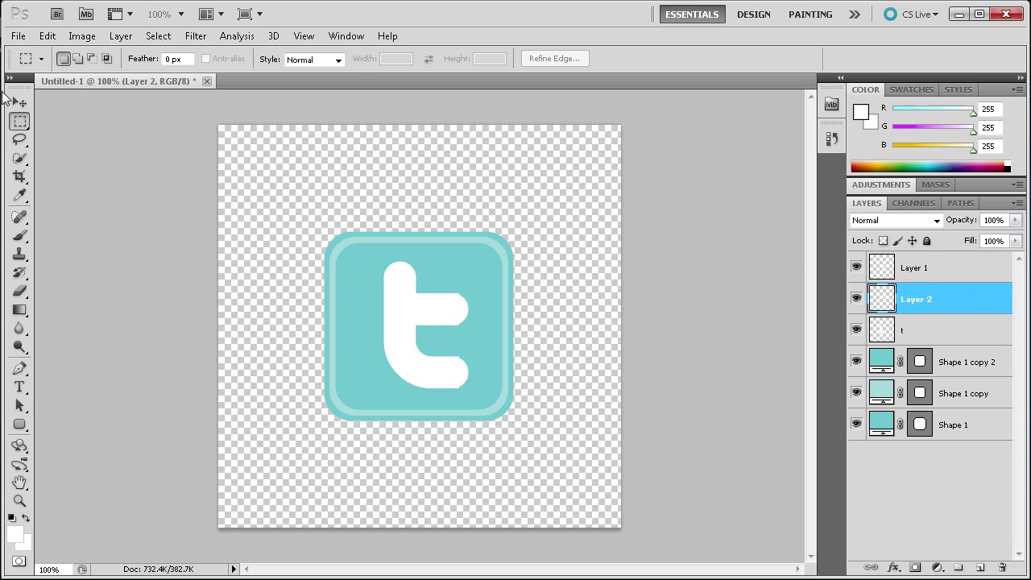
click(20, 103)
key(Right)
key(Right)
key(Right)
key(Right)
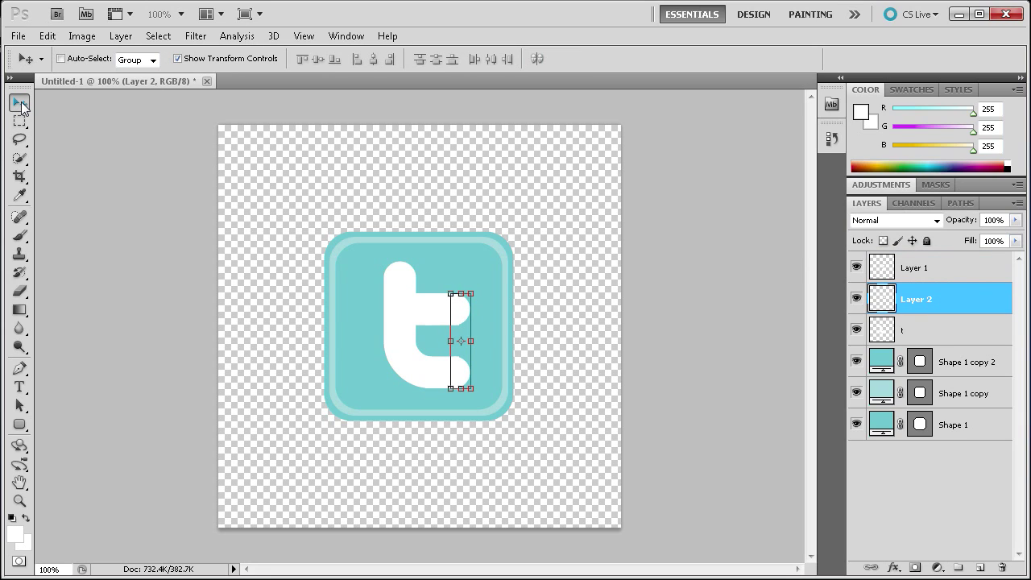
key(Right)
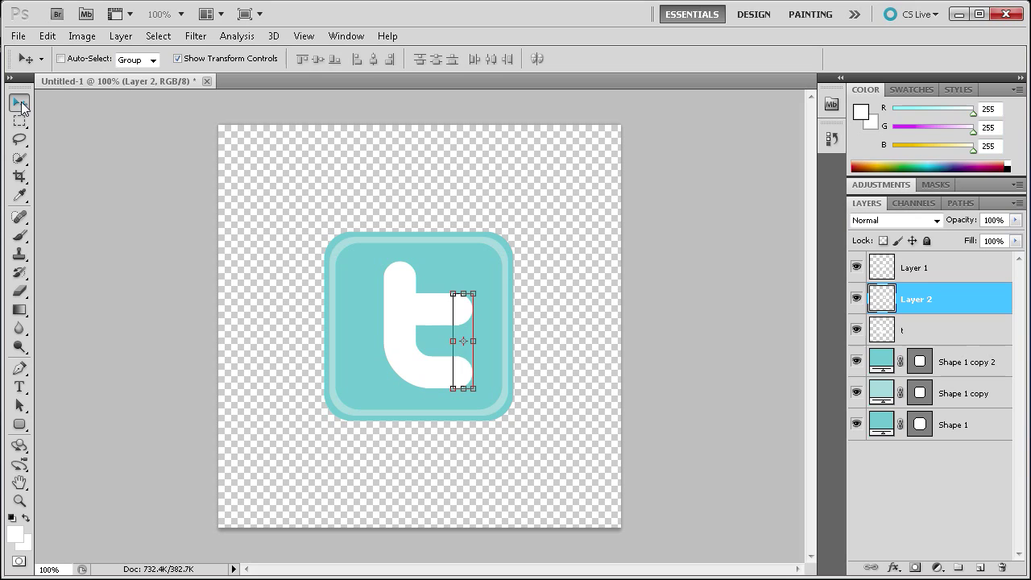
click(18, 120)
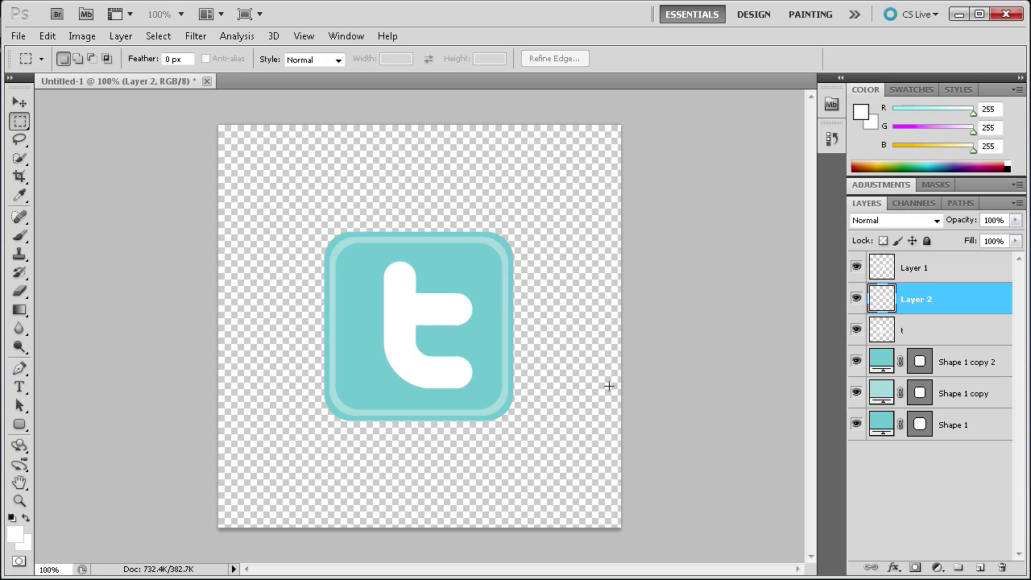
Merge the t layer, Layer 2 and Layer 1 into one layer and reposition the letter at the centre of the square
click(934, 326)
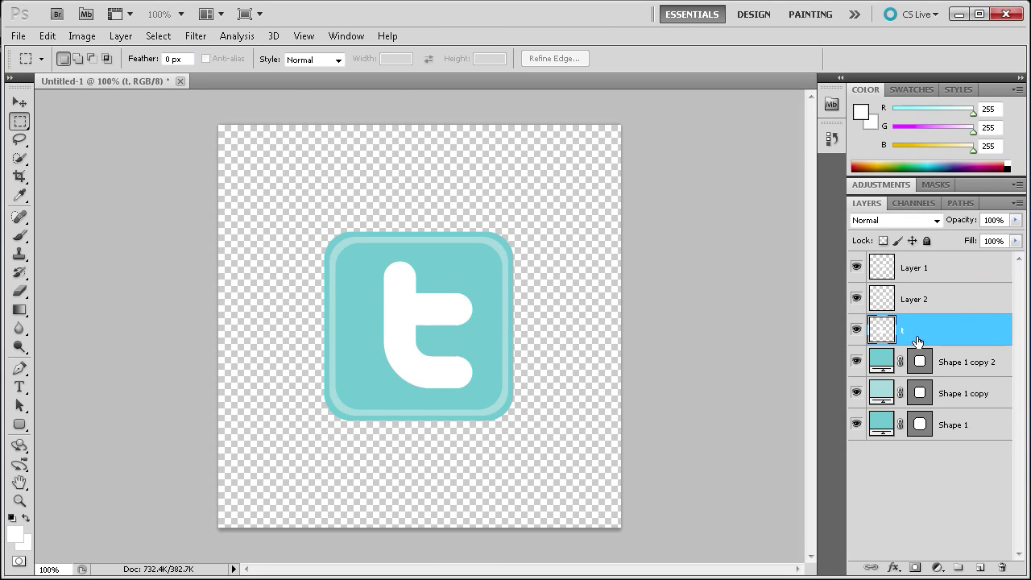
shift+click(923, 272)
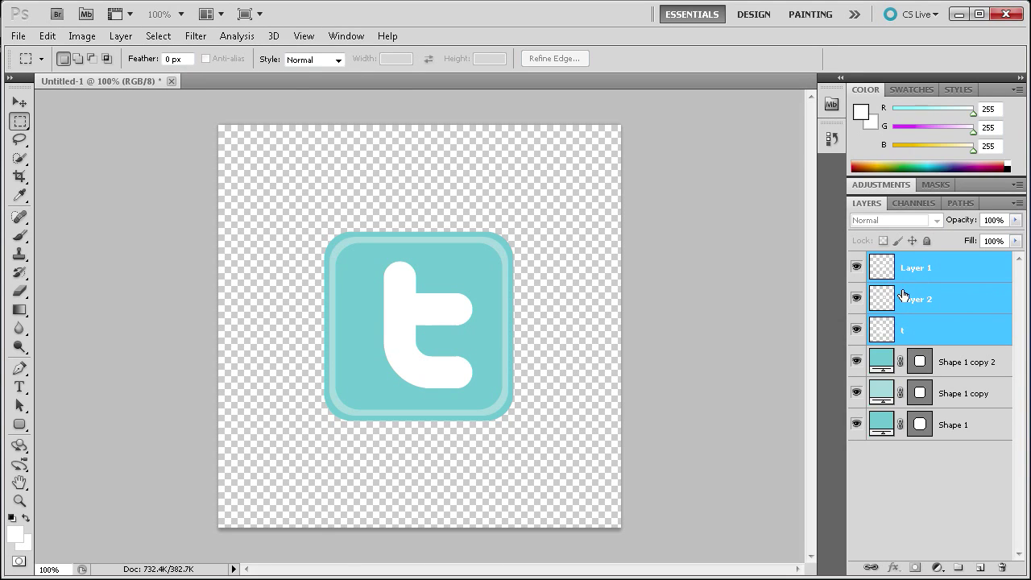
right_click(904, 290)
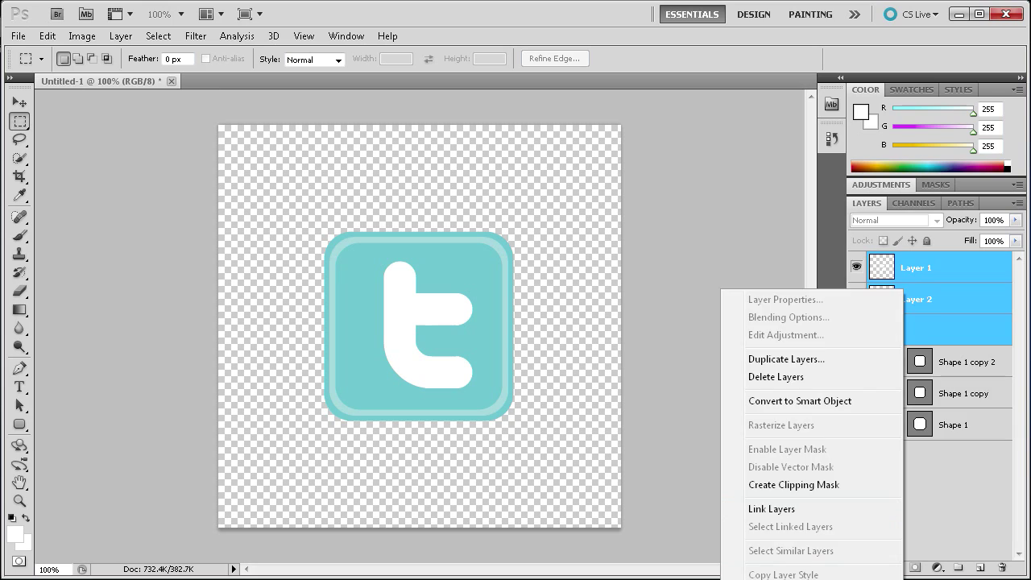
key(ctrl+e)
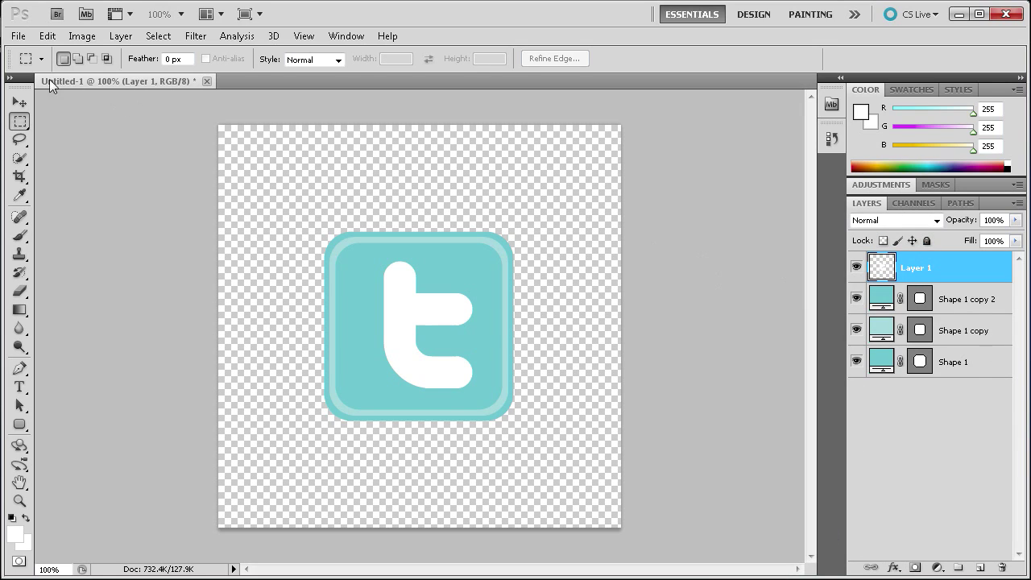
click(20, 102)
mouse_move(415, 317)
mouse_down()
mouse_move(387, 315)
mouse_move(398, 311)
mouse_up()
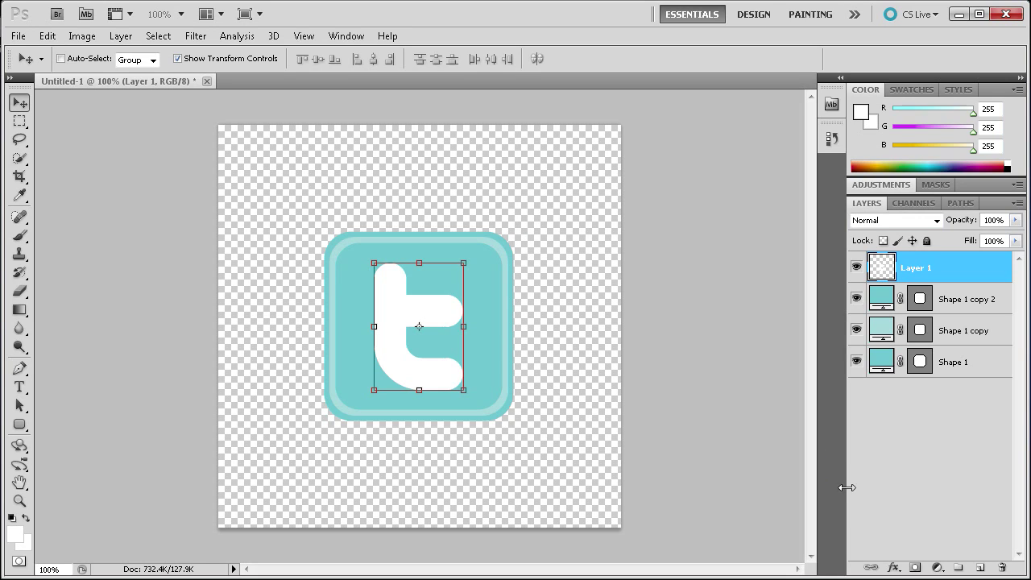
Add a linear Gradient Overlay to the merged letter and set its starting colour stop to the square's blue, 32b4d7
click(892, 569)
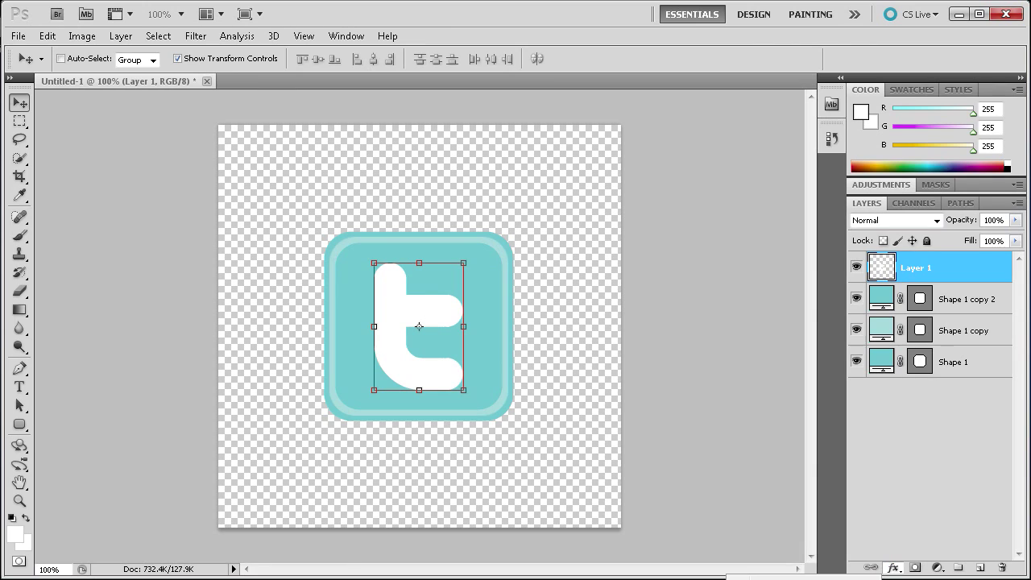
click(805, 577)
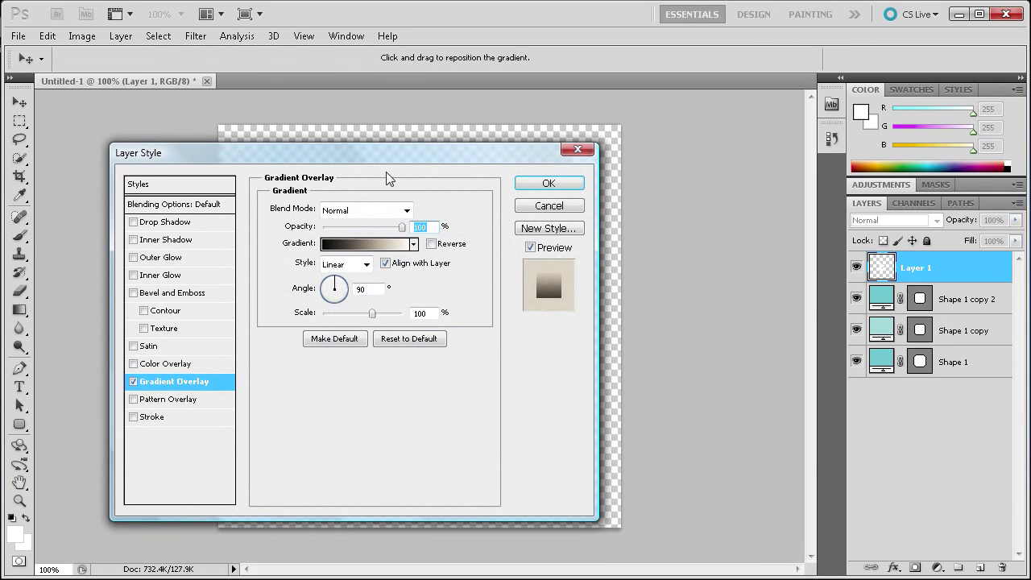
drag(384, 160, 483, 138)
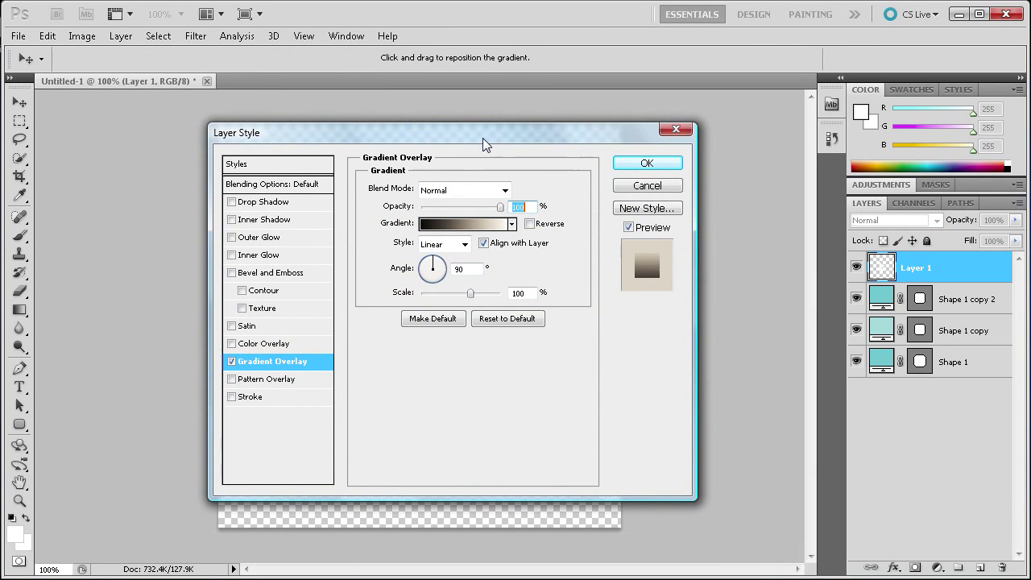
drag(450, 138, 702, 150)
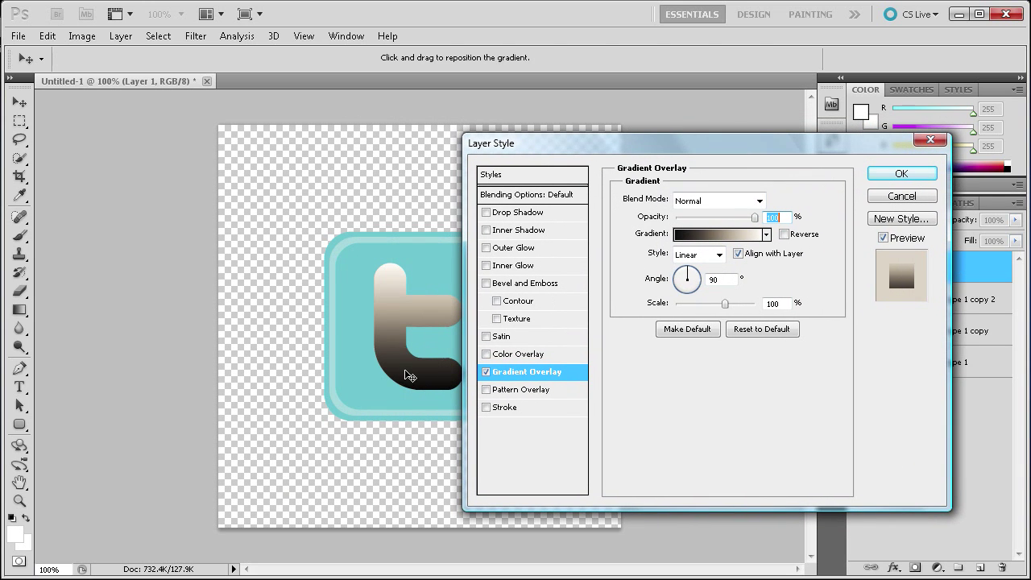
click(690, 236)
drag(396, 157, 728, 164)
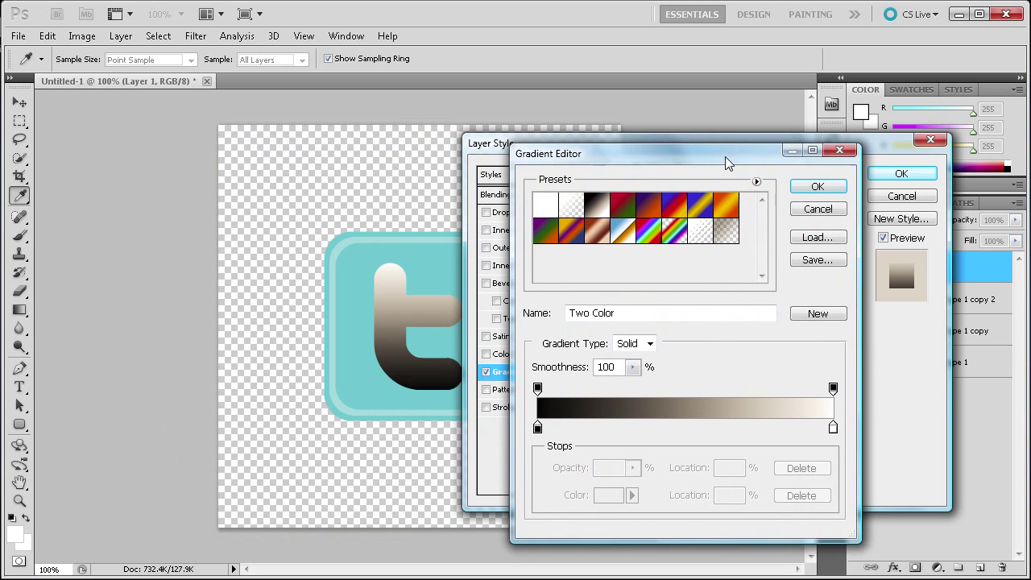
double_click(537, 427)
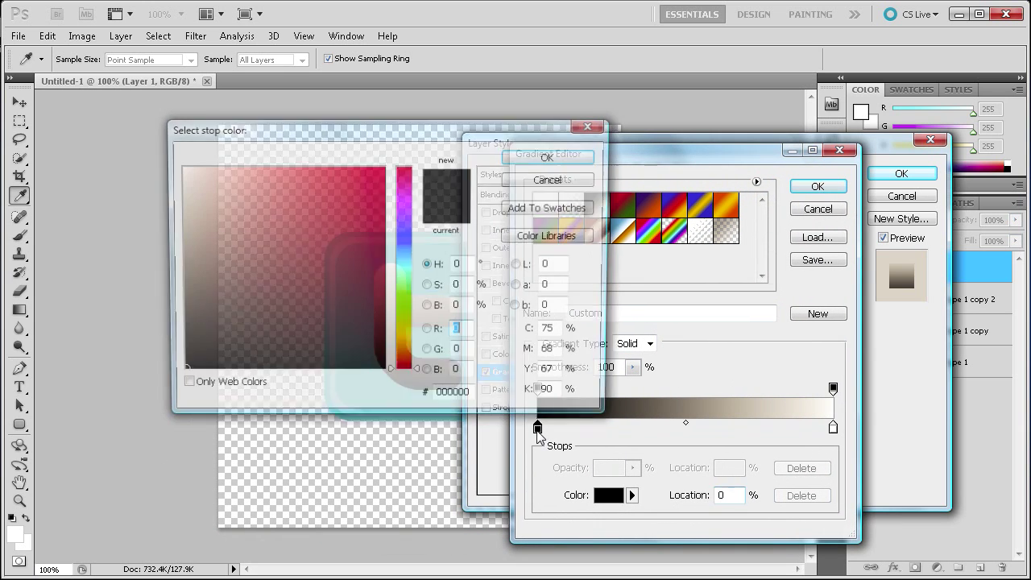
drag(339, 130, 677, 137)
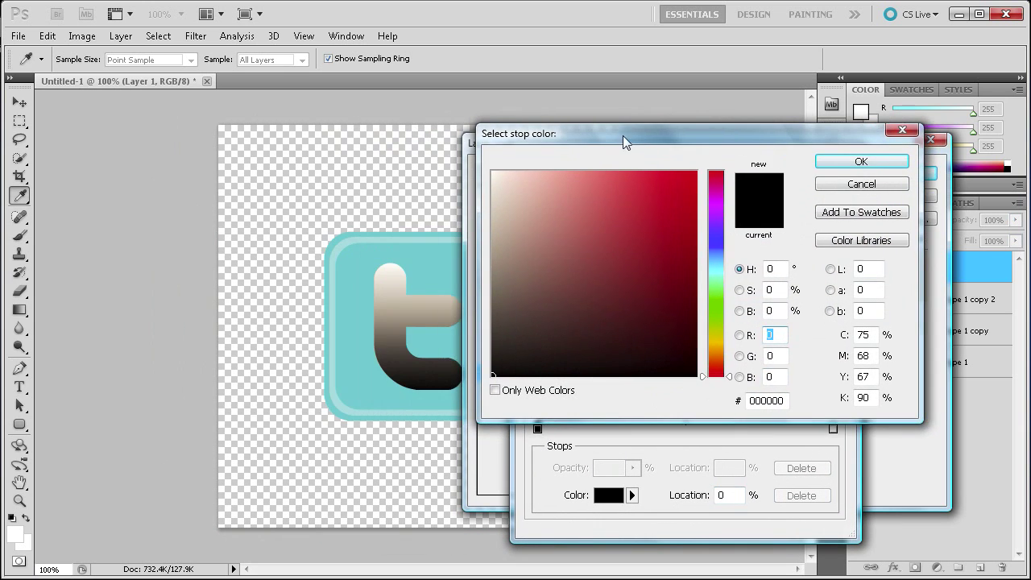
click(353, 262)
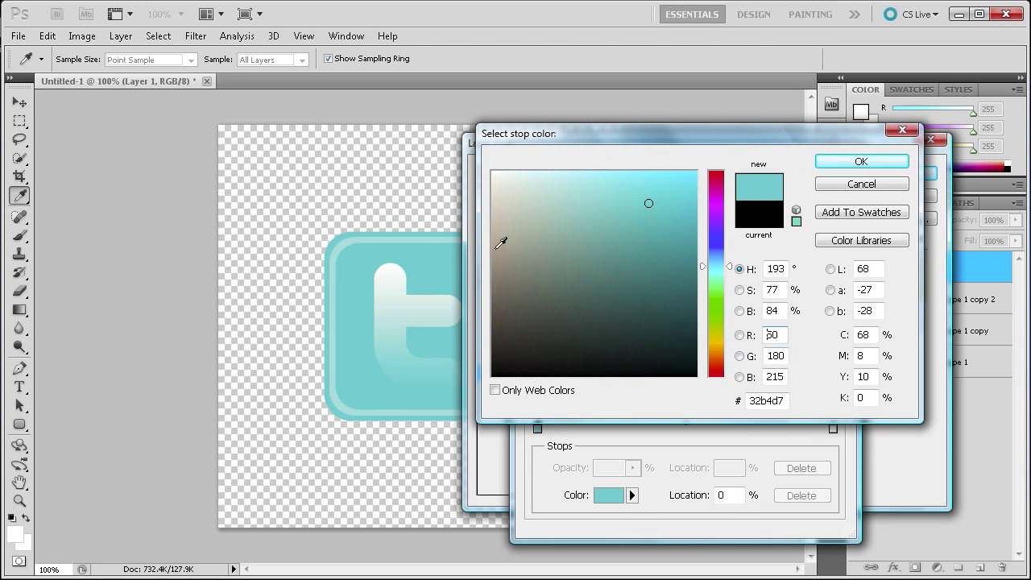
click(879, 165)
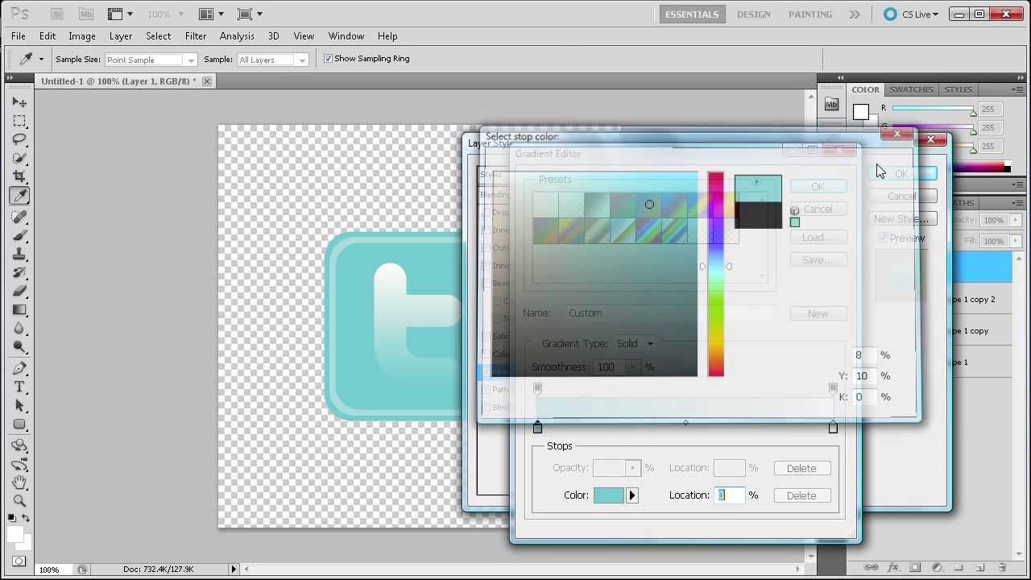
Set the gradient's end colour stop to c8f6fe and apply the Gradient Overlay to the letter
click(834, 429)
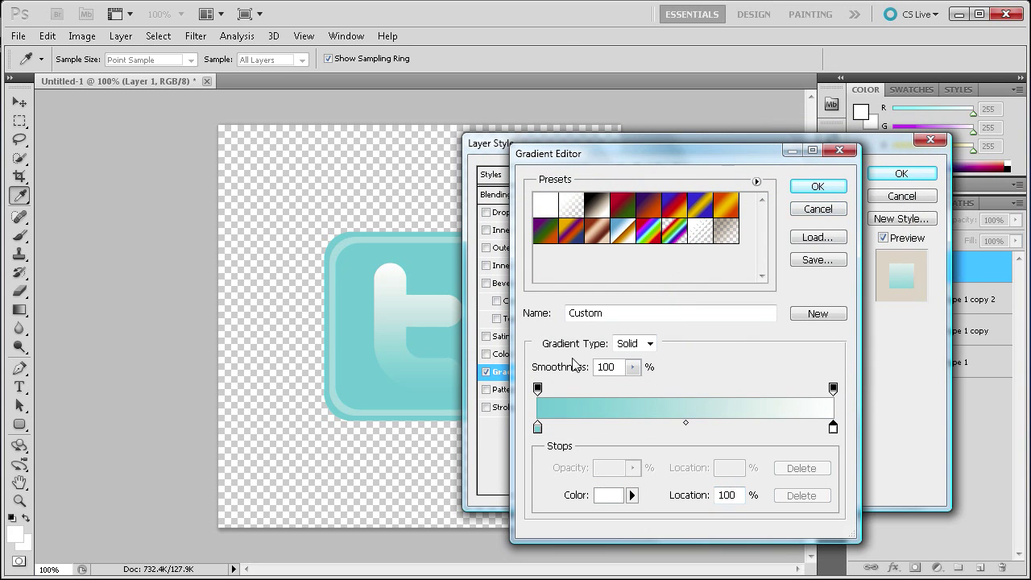
double_click(834, 431)
drag(779, 401, 663, 400)
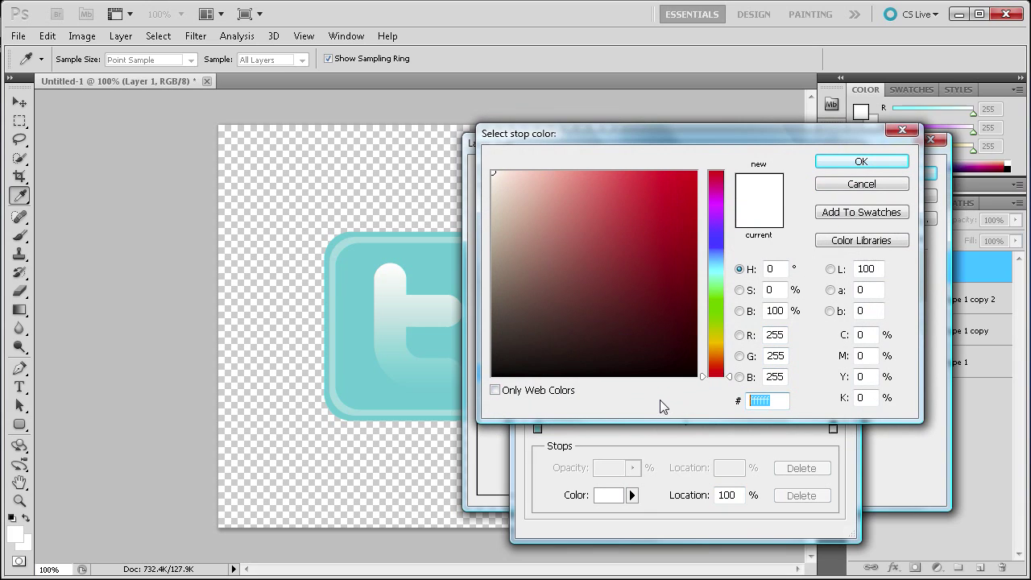
text(0000c8)
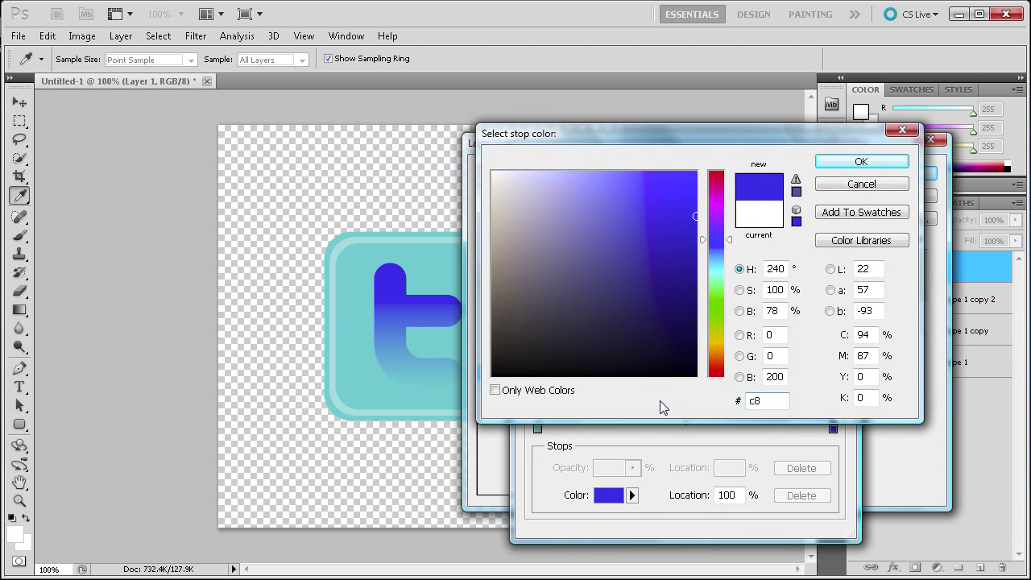
text(f6)
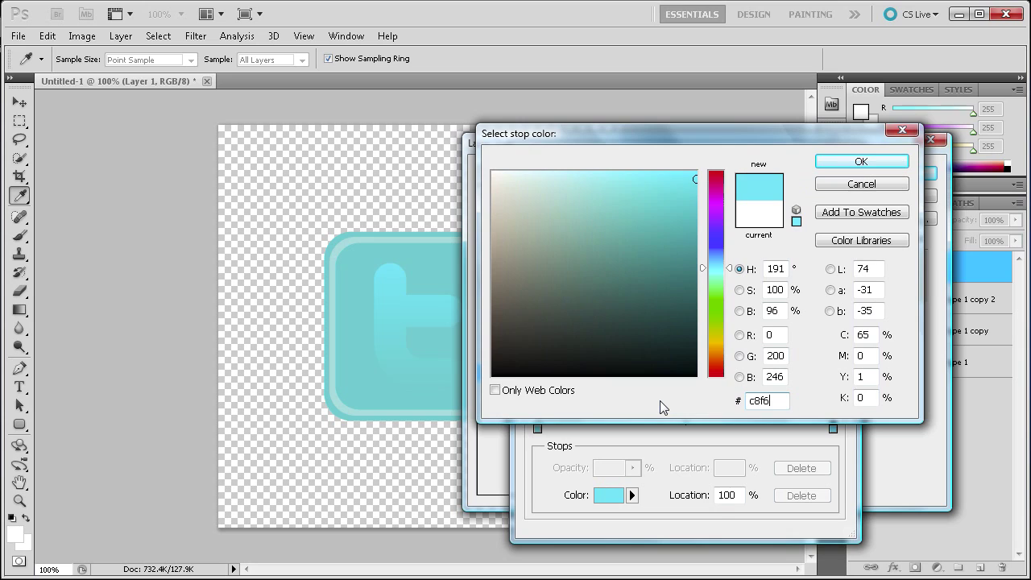
text(fe)
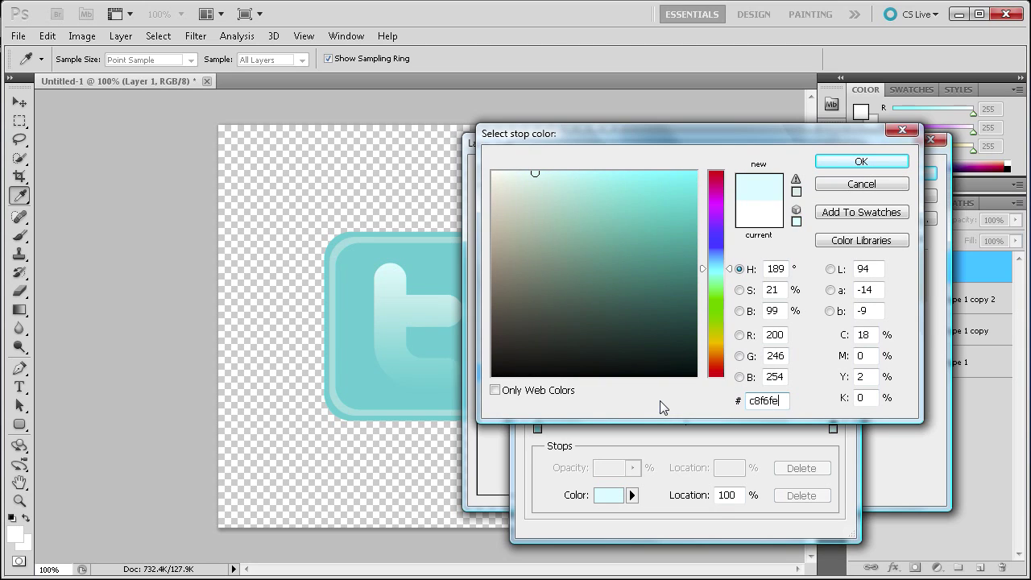
click(871, 162)
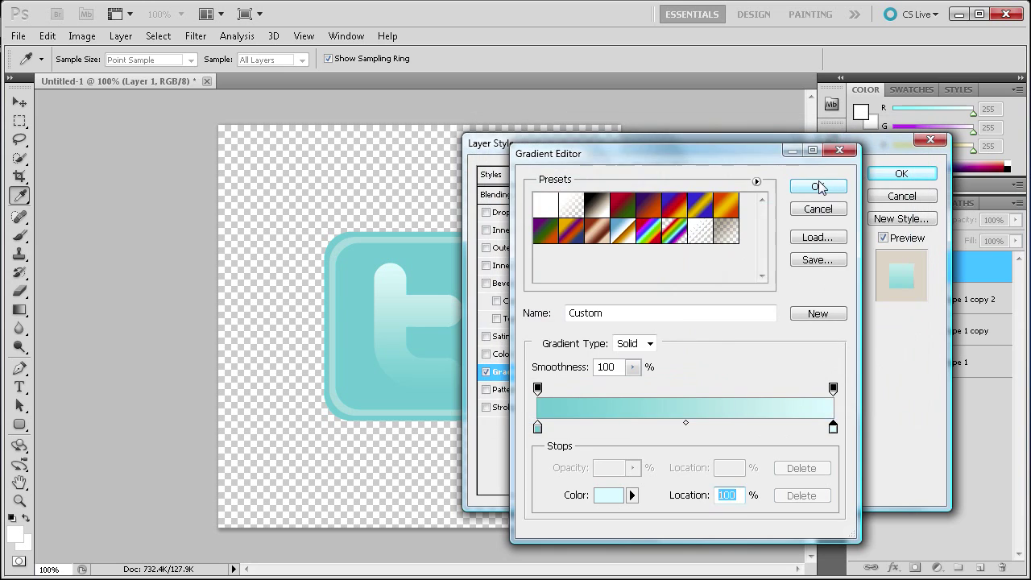
click(822, 185)
click(906, 173)
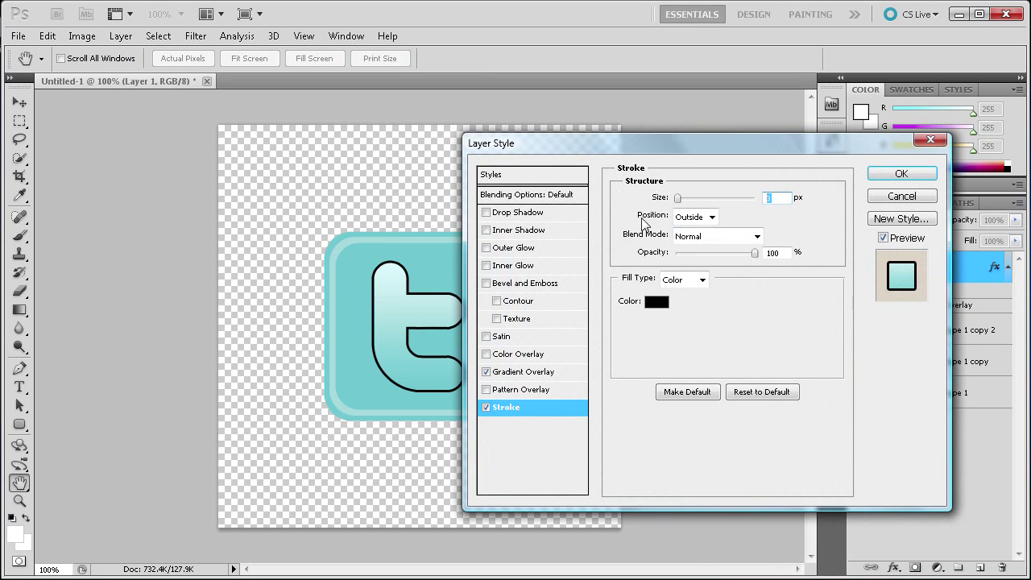
Give the letter a 16 px outside Stroke in white, ffffff
text(16)
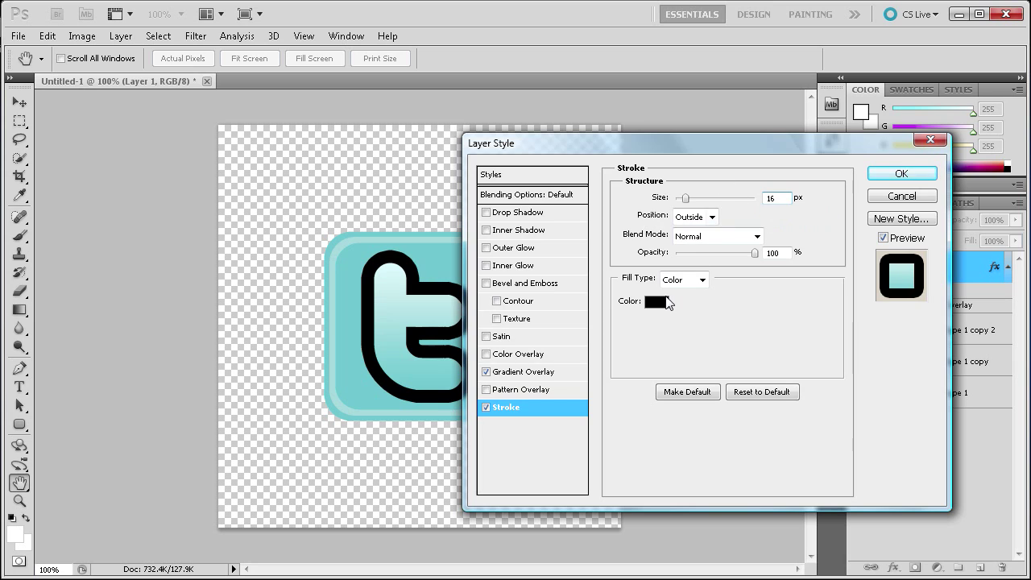
click(667, 302)
drag(780, 401, 714, 406)
text(ffffff)
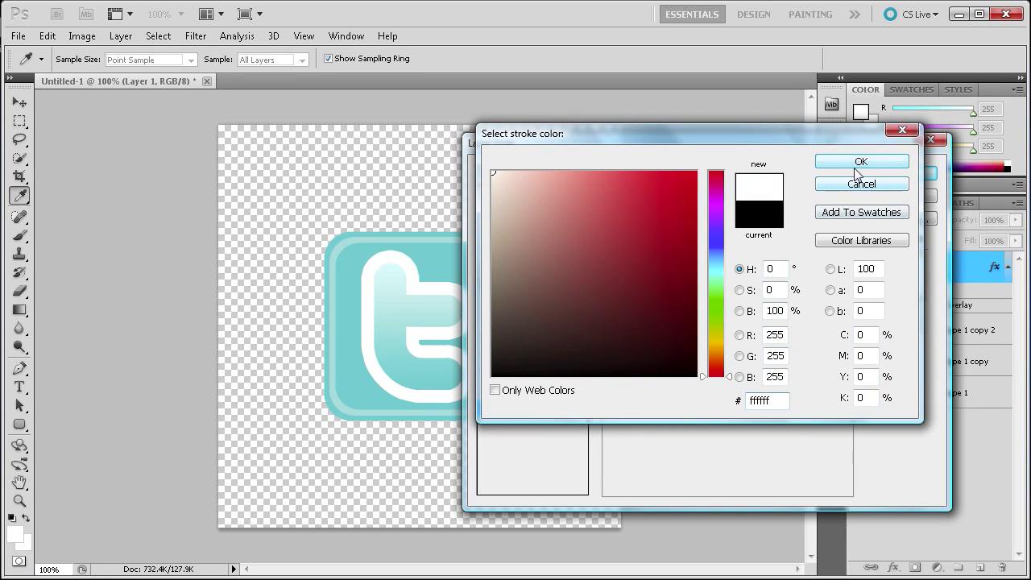
click(858, 166)
click(913, 172)
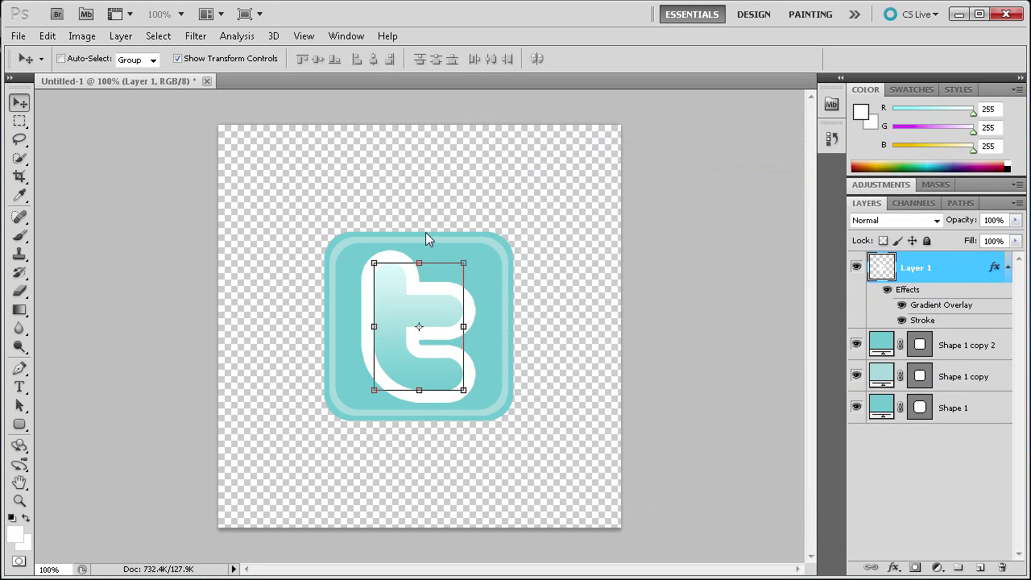
Add a new layer and draw a wide elliptical selection over the upper part of the icon, extending past both sides
click(19, 121)
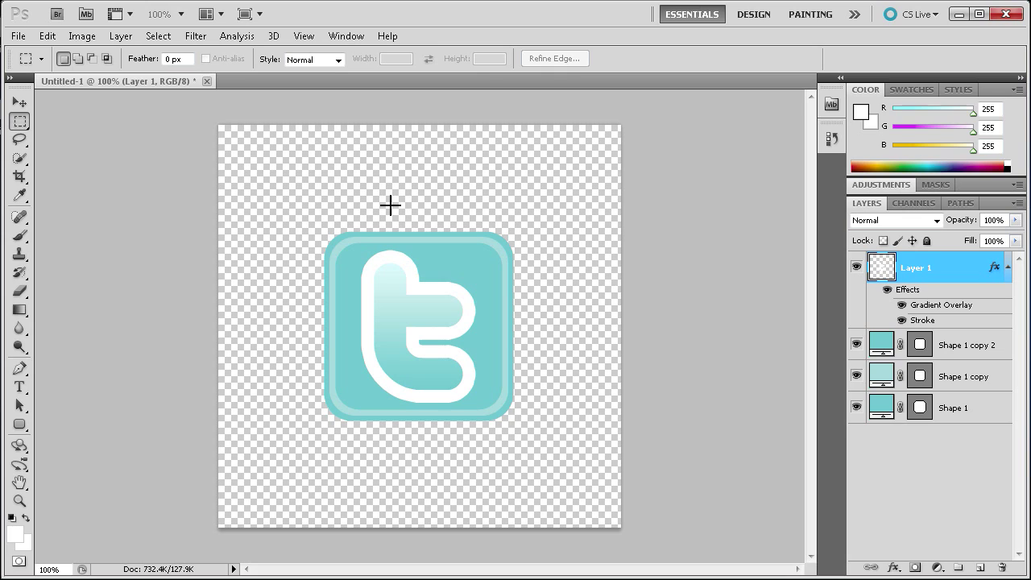
right_click(21, 123)
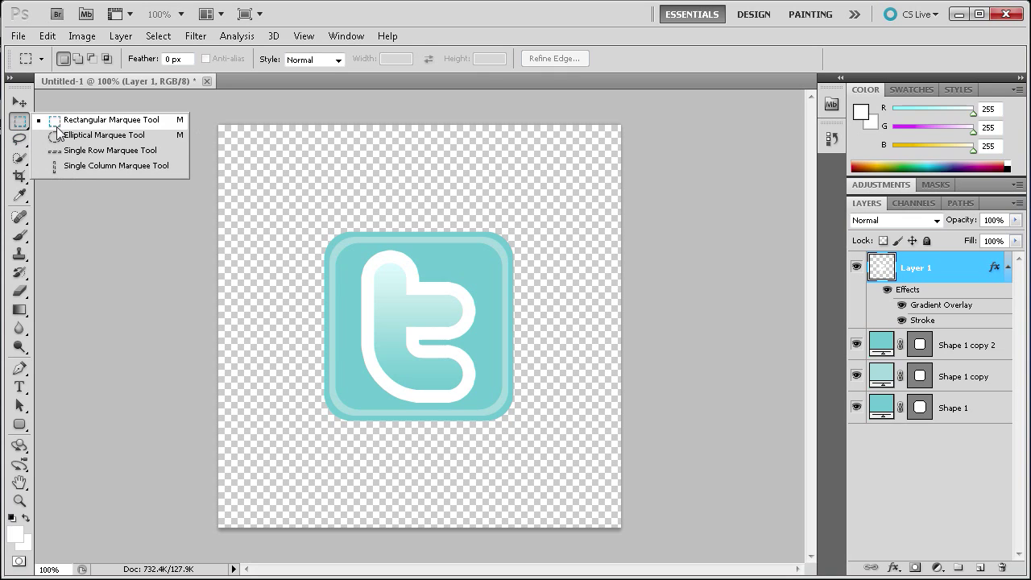
click(81, 137)
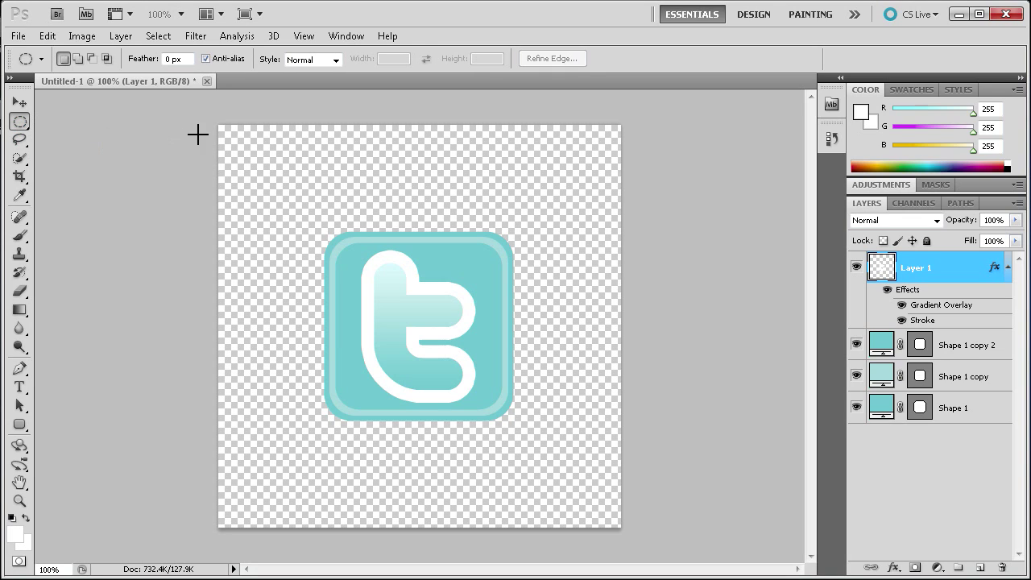
click(980, 569)
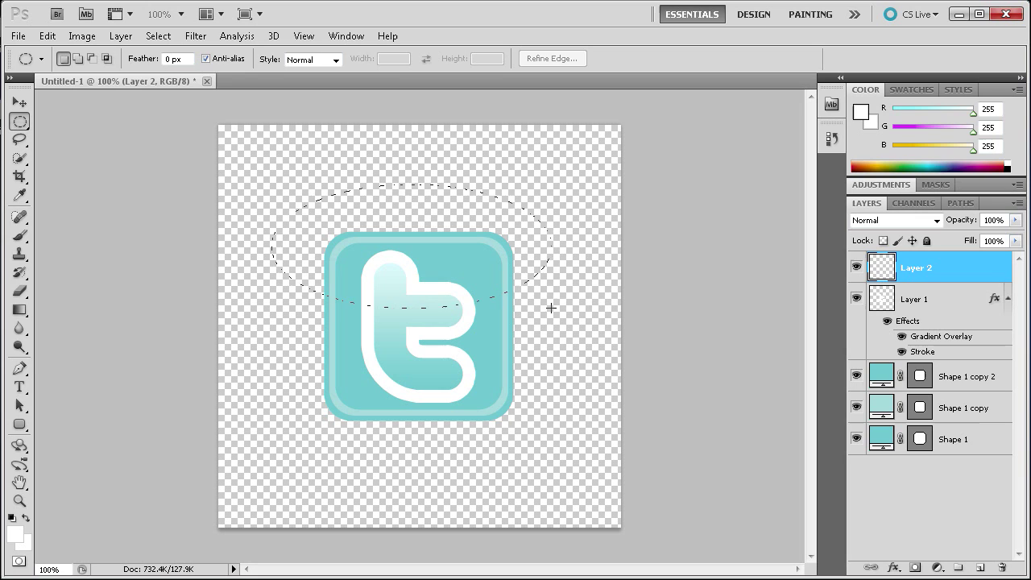
drag(551, 307, 552, 305)
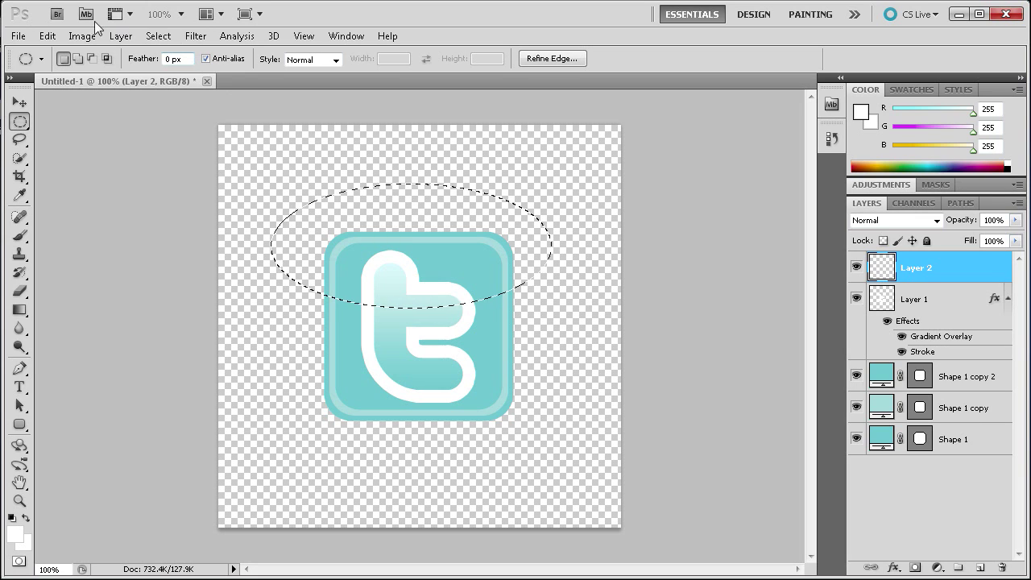
Fill the elliptical selection on the new layer with solid white at 100% opacity and deselect it
click(47, 37)
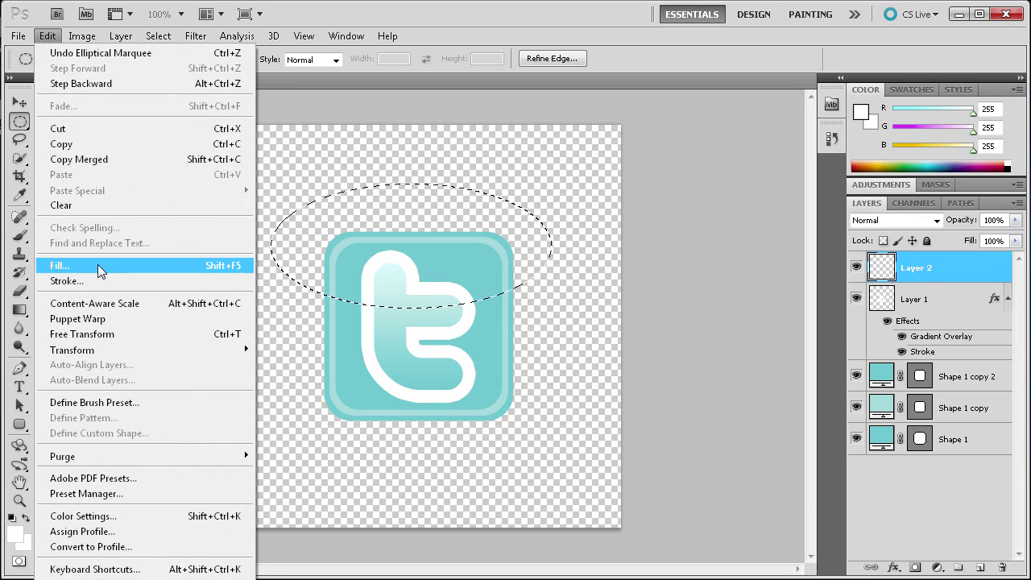
click(98, 265)
click(378, 257)
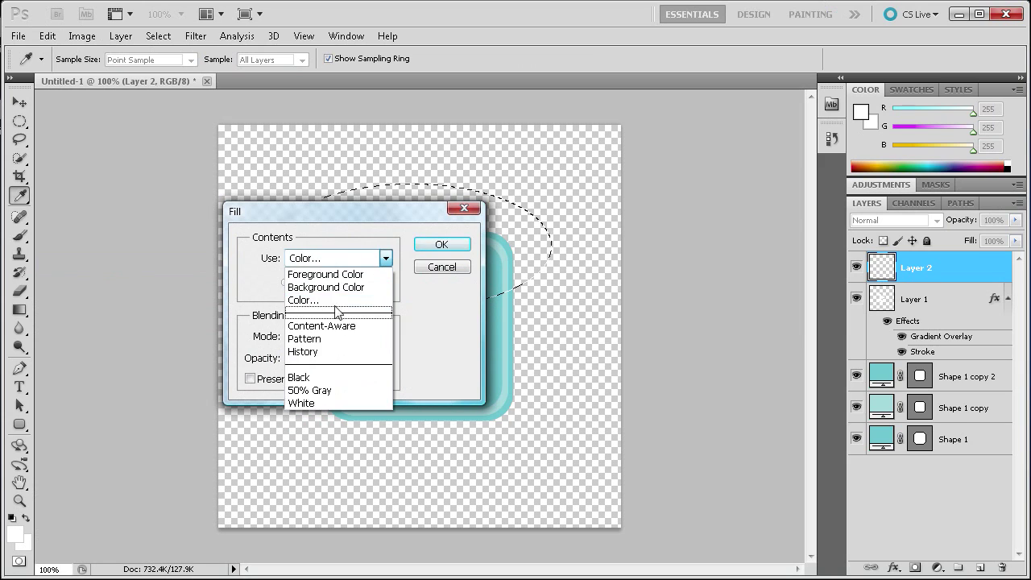
click(333, 298)
click(698, 401)
drag(698, 402, 645, 406)
click(758, 161)
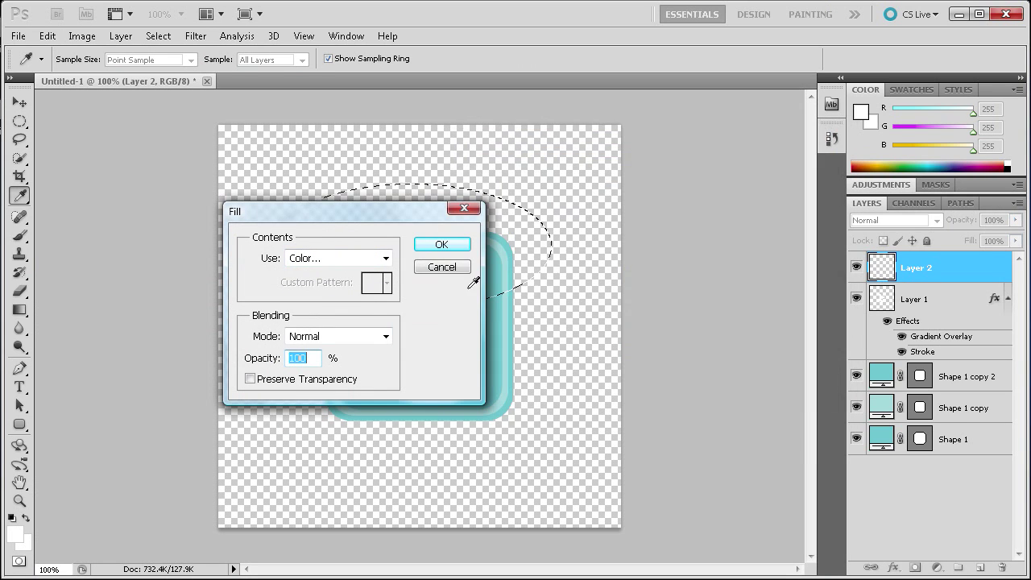
click(441, 249)
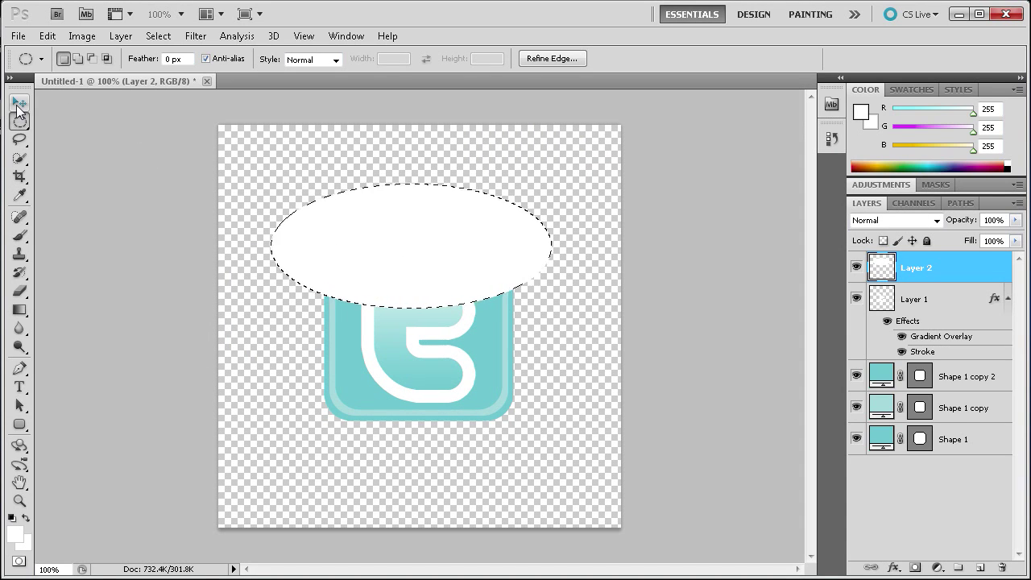
key(ctrl+d)
Nudge the white ellipse slightly to the right so it is centred horizontally over the icon
key(v)
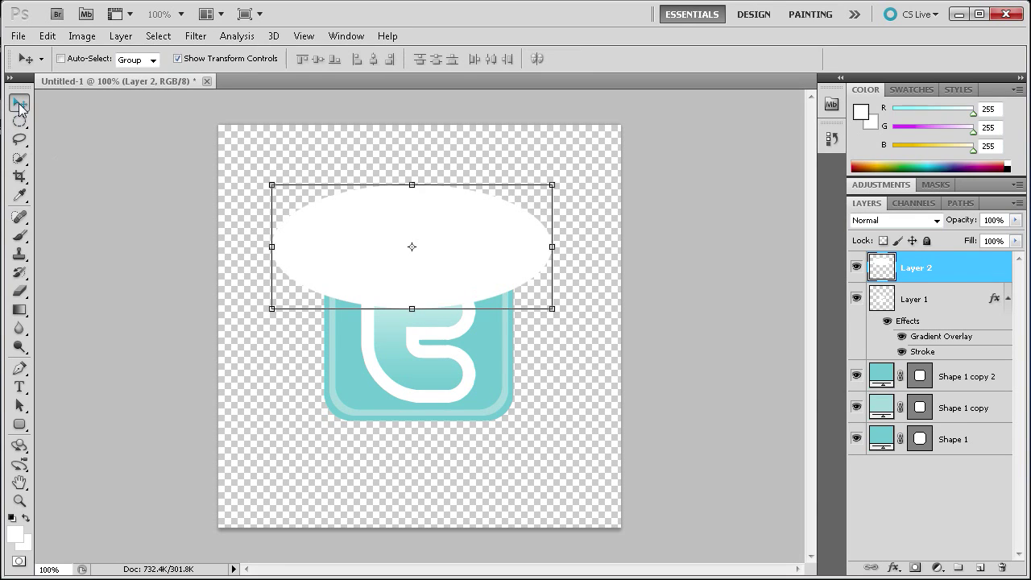
key(Right)
key(Right)
key(Right)
key(Right)
key(Right)
key(Right)
key(Right)
key(Right)
key(Right)
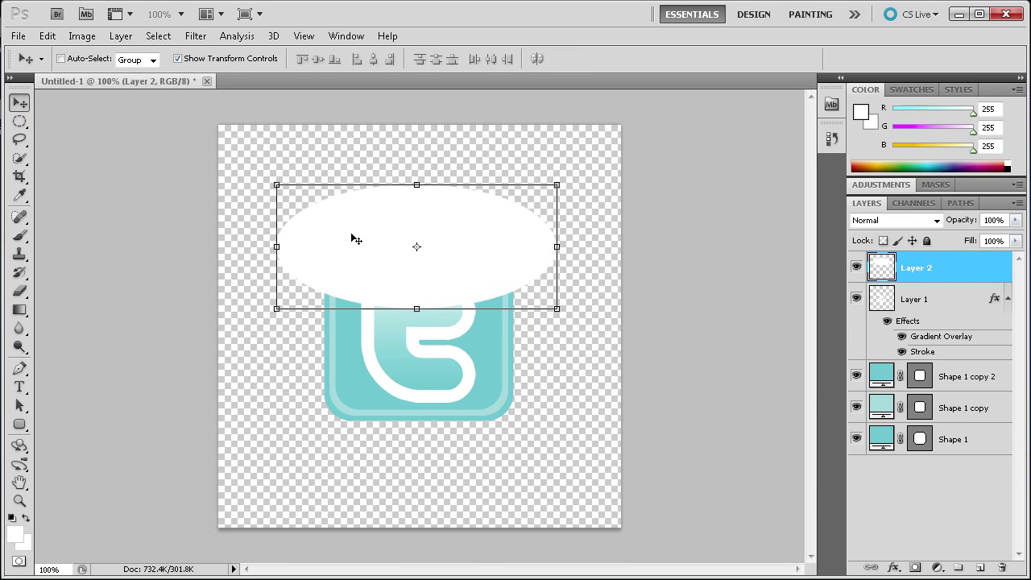
Load the bottom square's outline as a selection and cut the overlapping part of the white ellipse onto its own layer
click(19, 121)
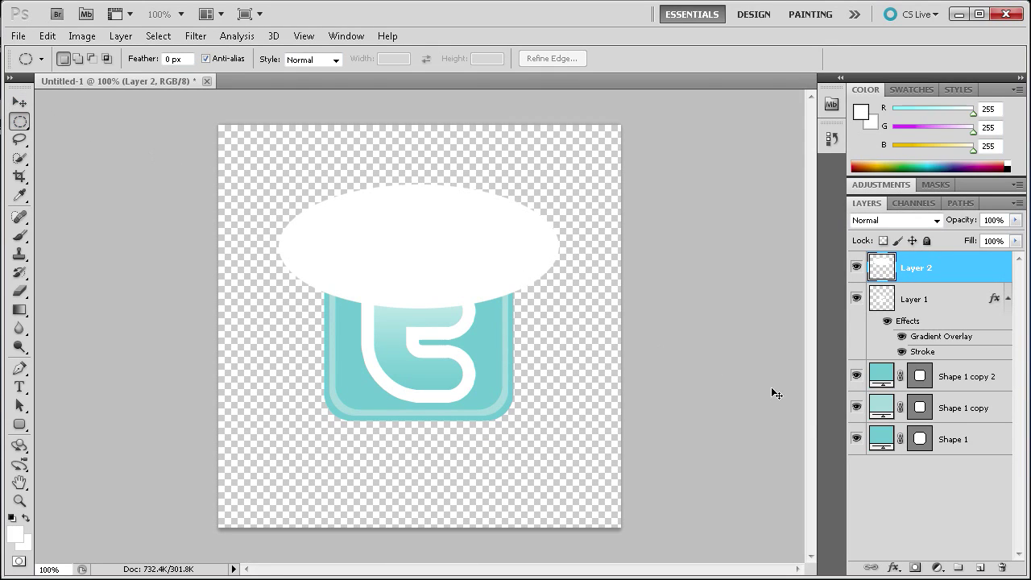
key(alt+comma)
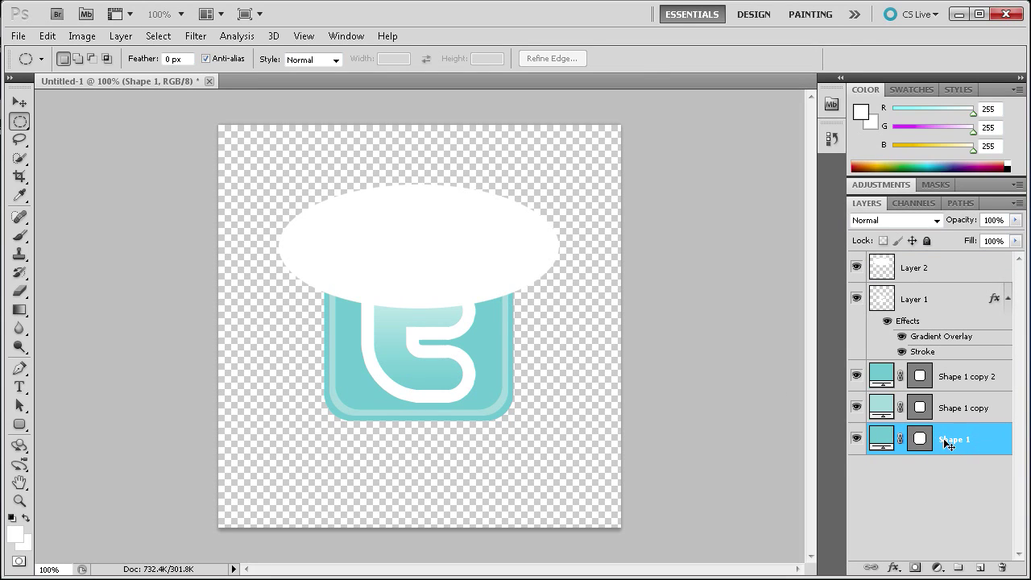
ctrl+click(924, 439)
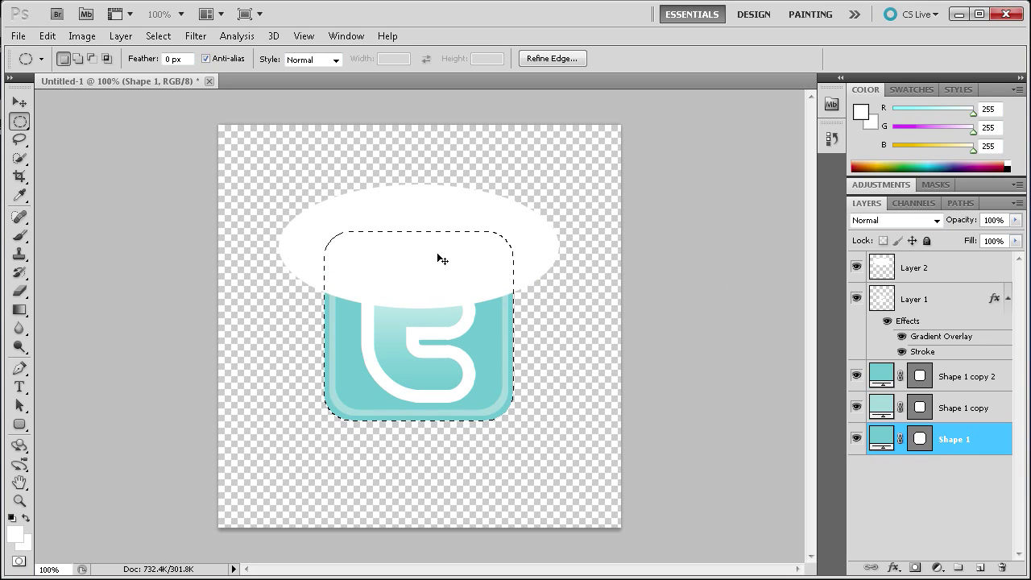
click(904, 269)
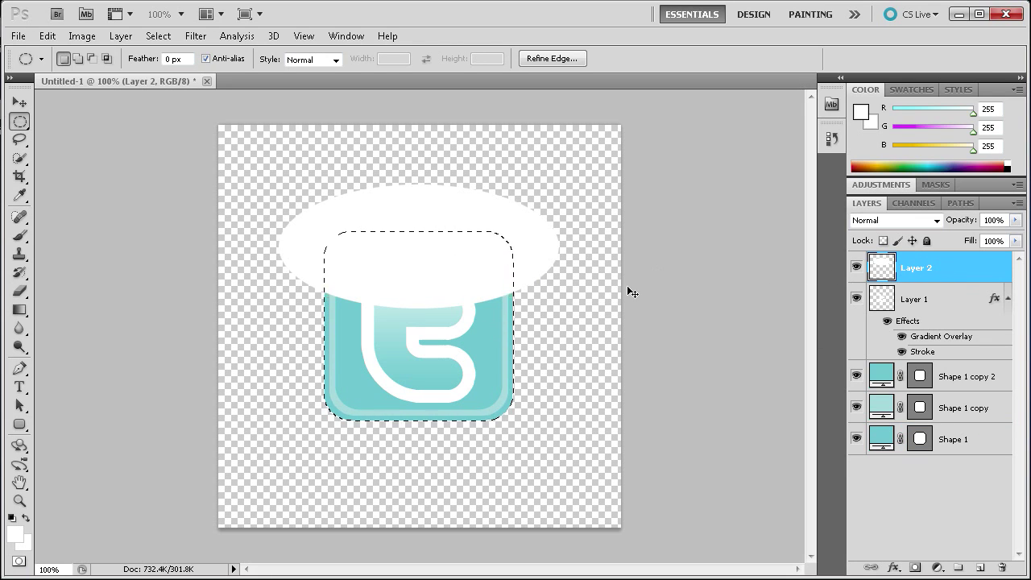
right_click(405, 258)
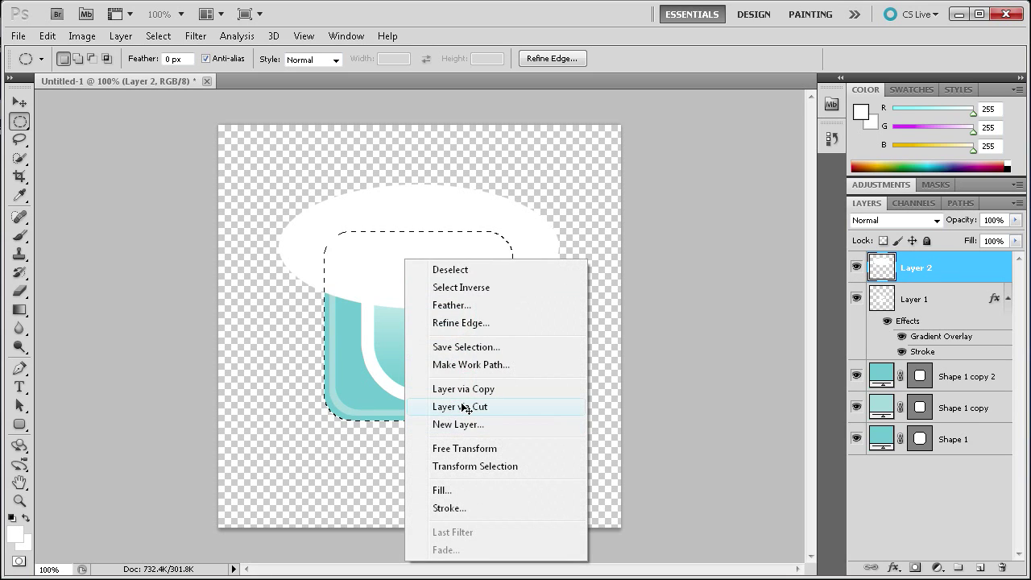
click(466, 406)
Toggle the leftover ellipse layer's visibility to check it, and delete Layer 2
click(858, 299)
click(858, 299)
click(858, 299)
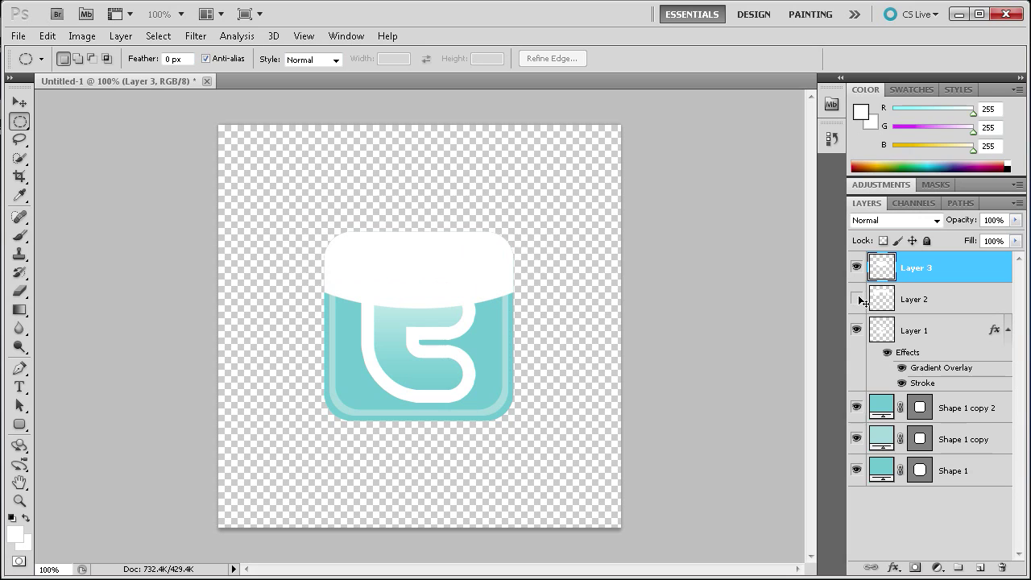
click(857, 299)
click(857, 299)
click(857, 299)
click(939, 299)
drag(936, 300, 1002, 569)
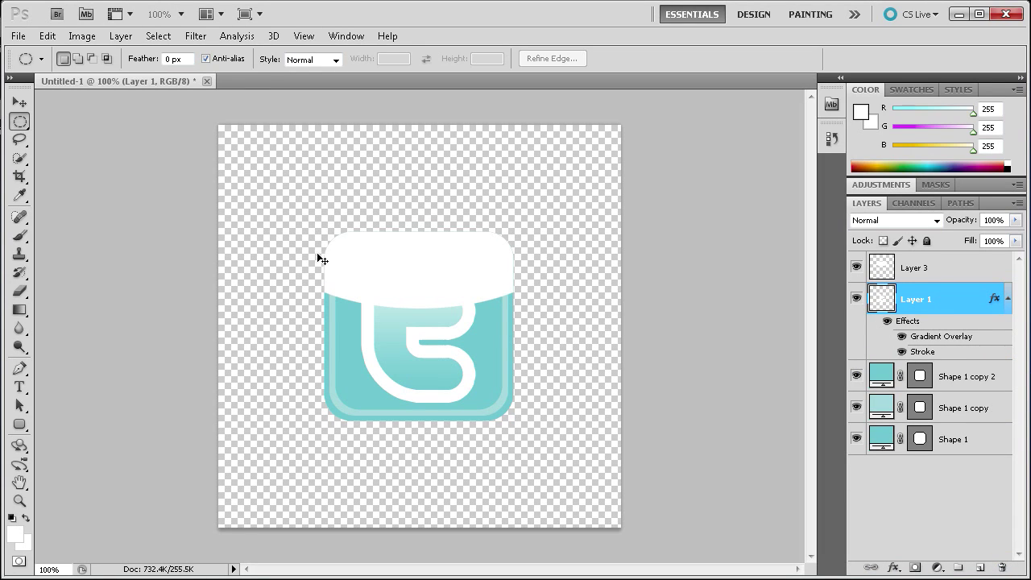
Set the opacity of the white highlight, Layer 3, to 25%
click(20, 102)
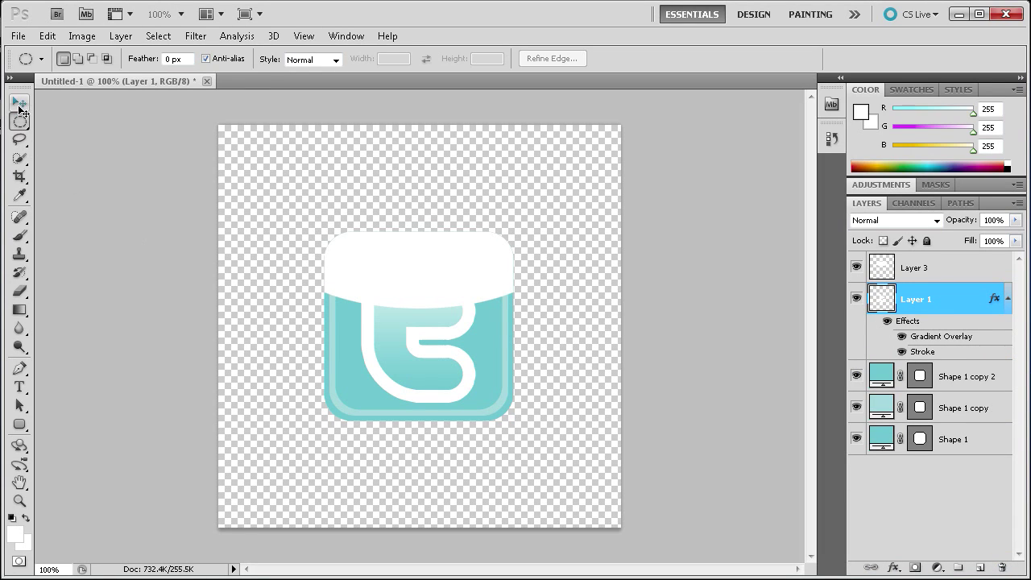
click(935, 270)
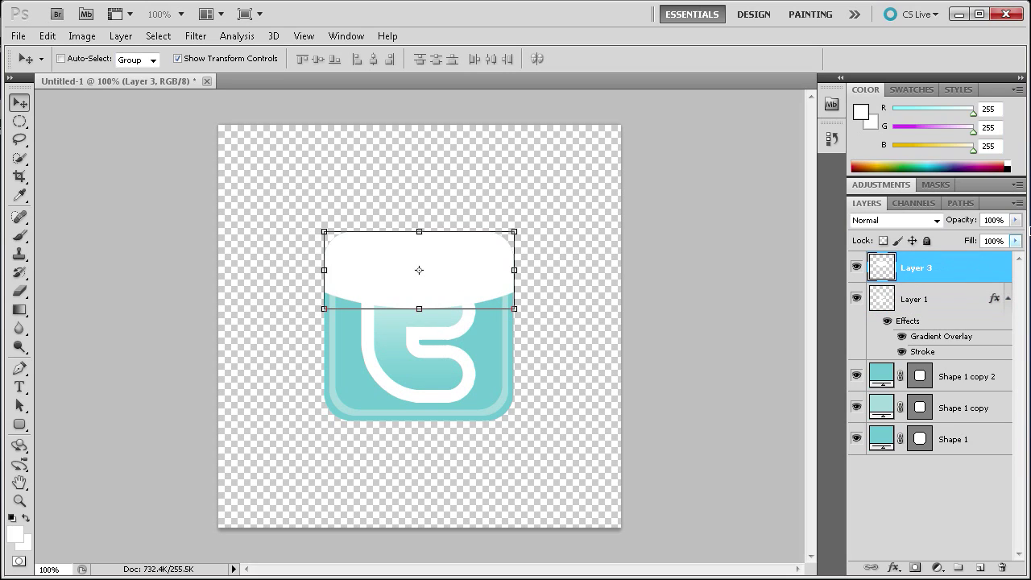
click(997, 222)
text(21)
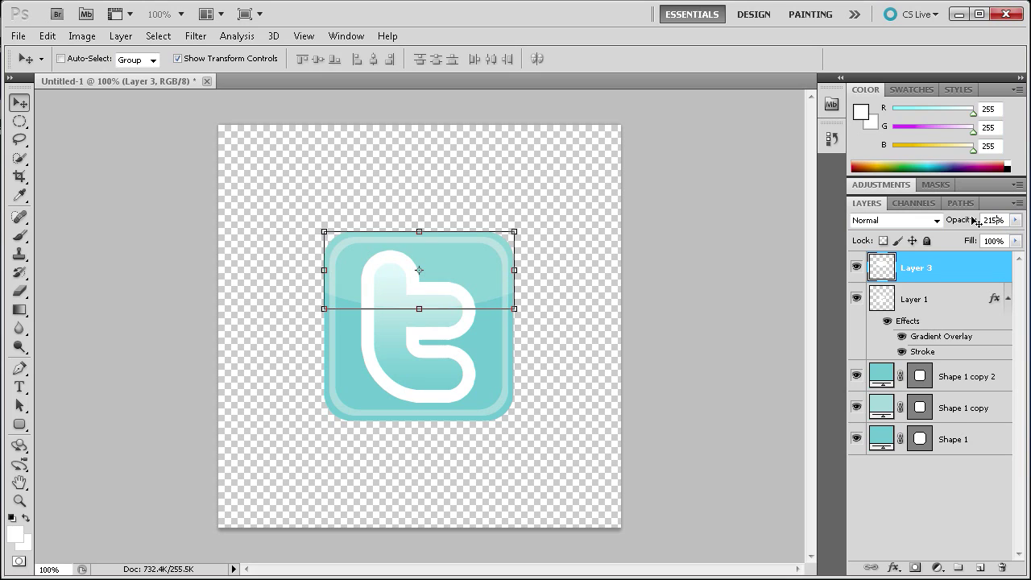
key(BackSpace)
text(5)
Add a new layer and draw a thin horizontal rectangular selection inside the upper arm of the letter
key(shift+m)
click(981, 567)
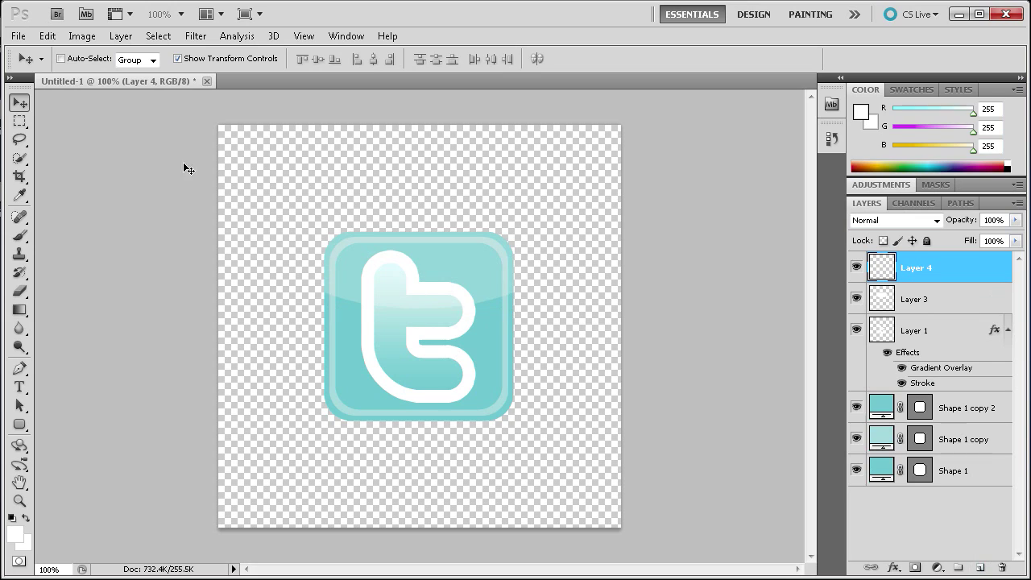
click(19, 122)
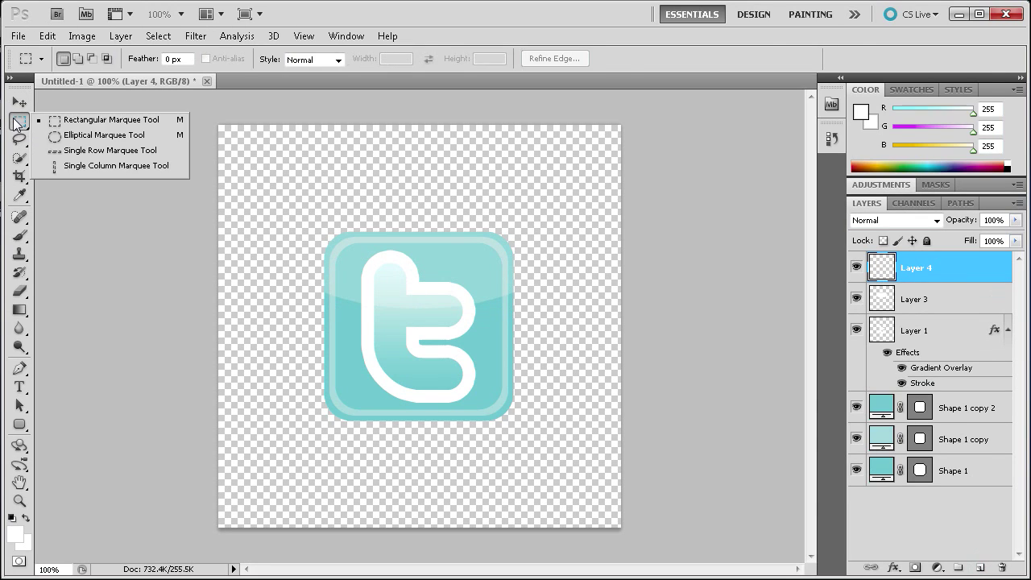
click(64, 122)
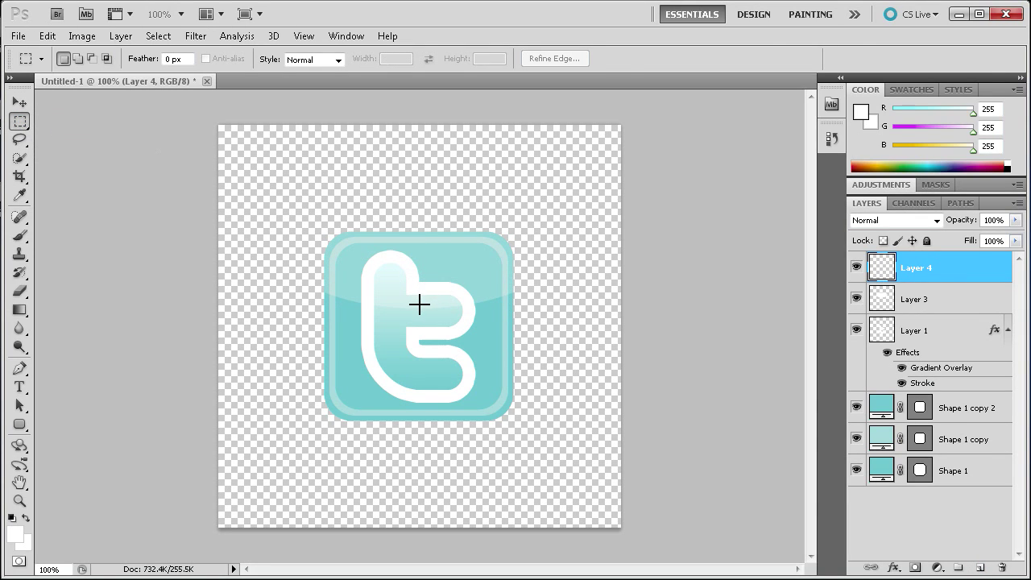
mouse_move(414, 299)
mouse_down()
mouse_move(456, 306)
mouse_move(421, 303)
mouse_up()
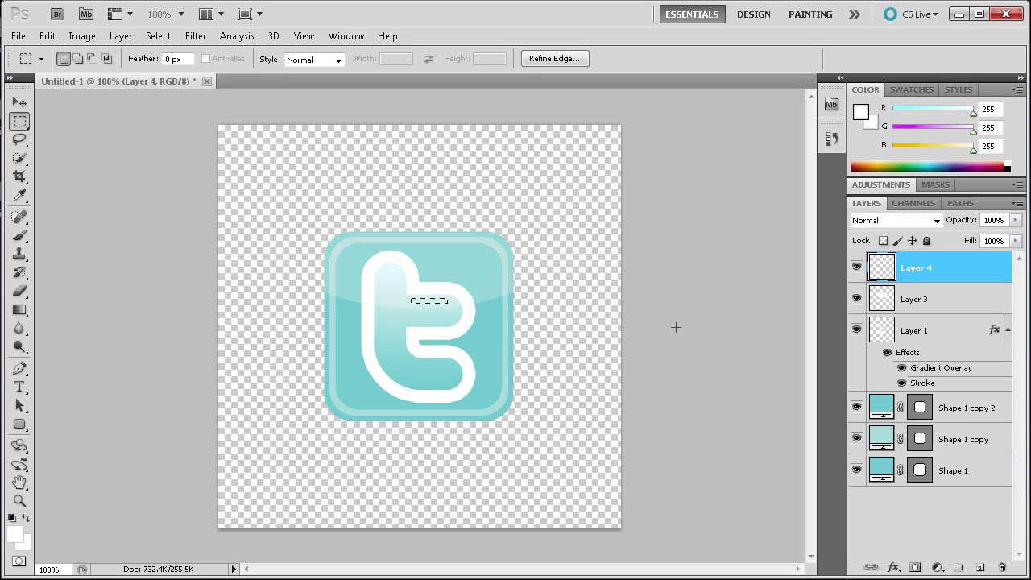
Fill the thin rectangular selection with white, ffffff, at 100% opacity and deselect it
click(59, 37)
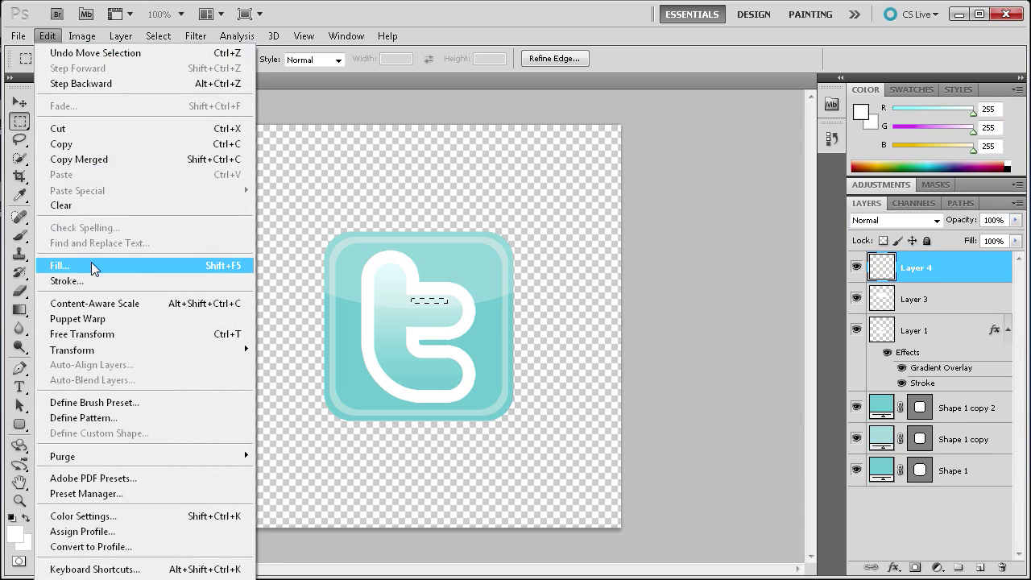
click(51, 263)
click(385, 258)
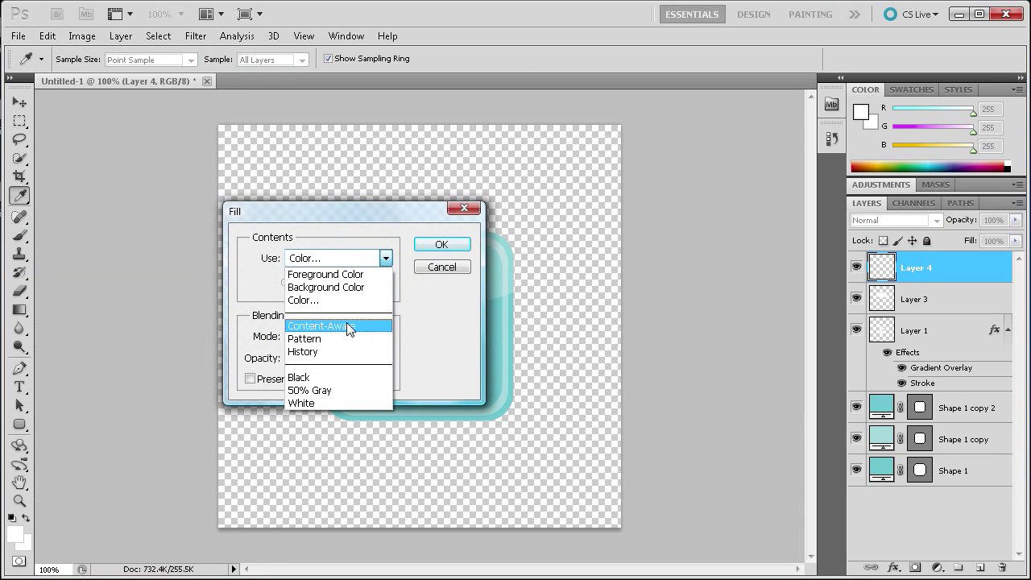
click(338, 301)
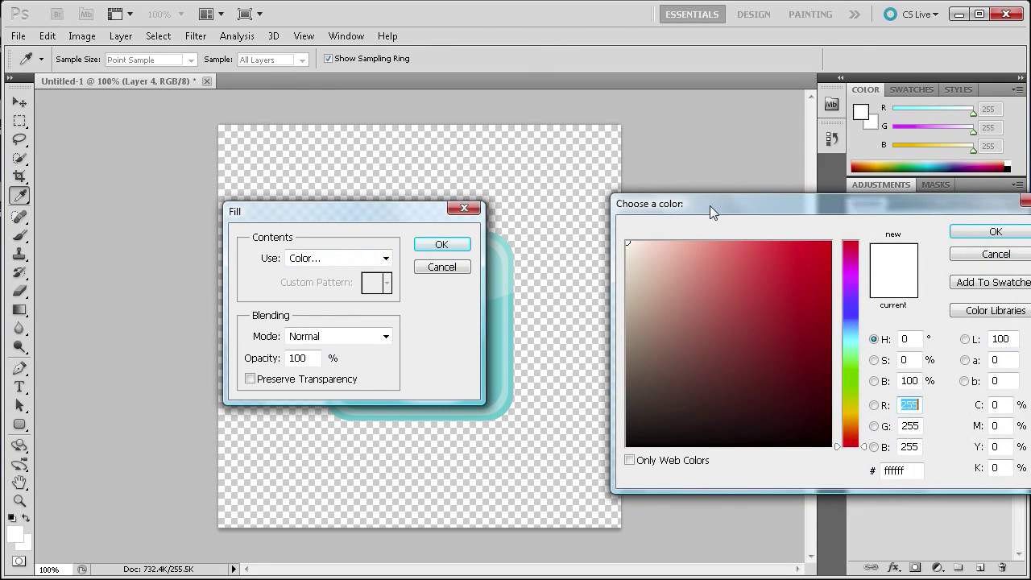
drag(710, 206, 504, 184)
click(775, 203)
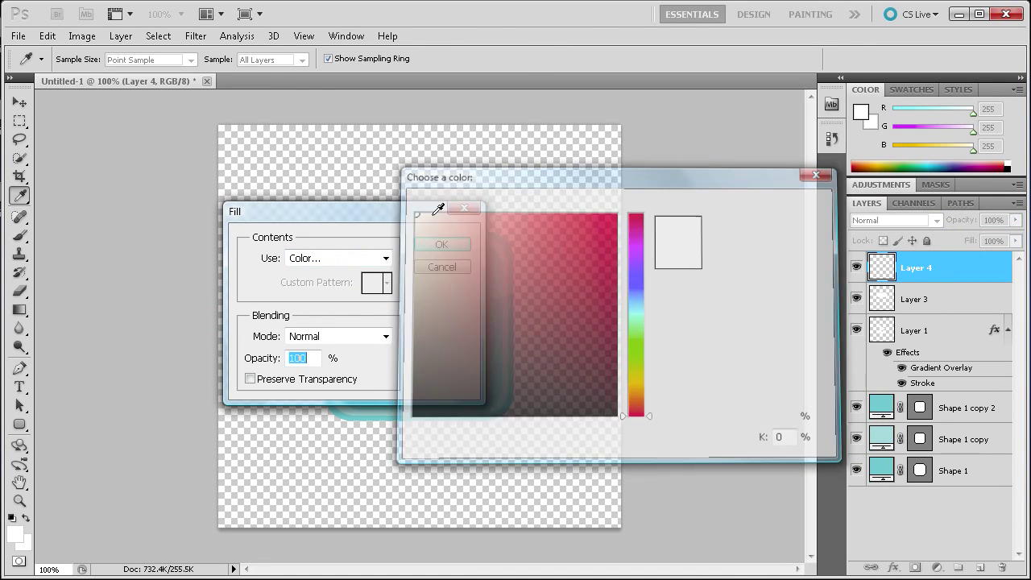
click(452, 243)
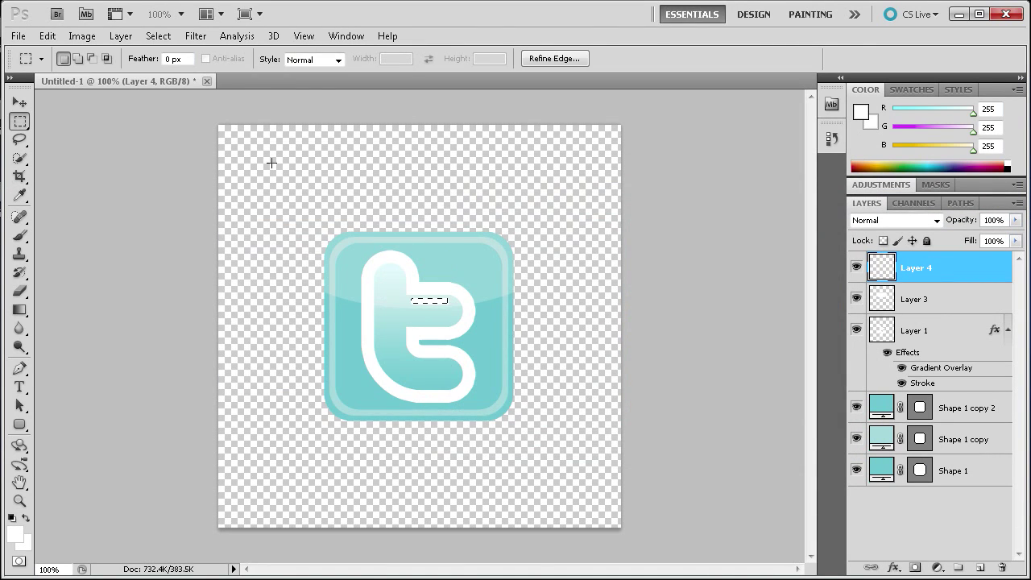
key(ctrl+d)
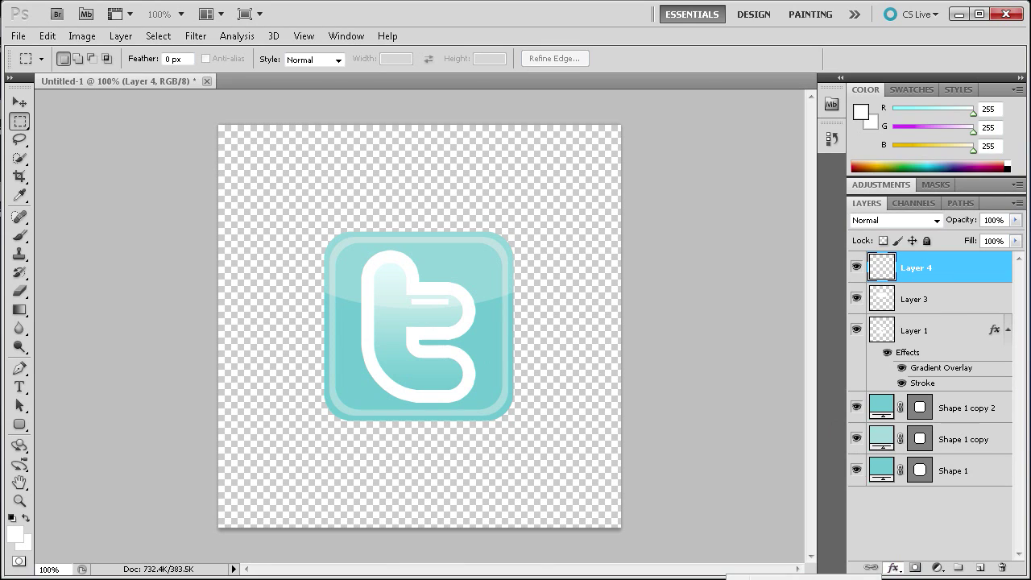
Add a linear Gradient Overlay to the thin bar's layer and set its angle to 0°
click(893, 568)
click(918, 527)
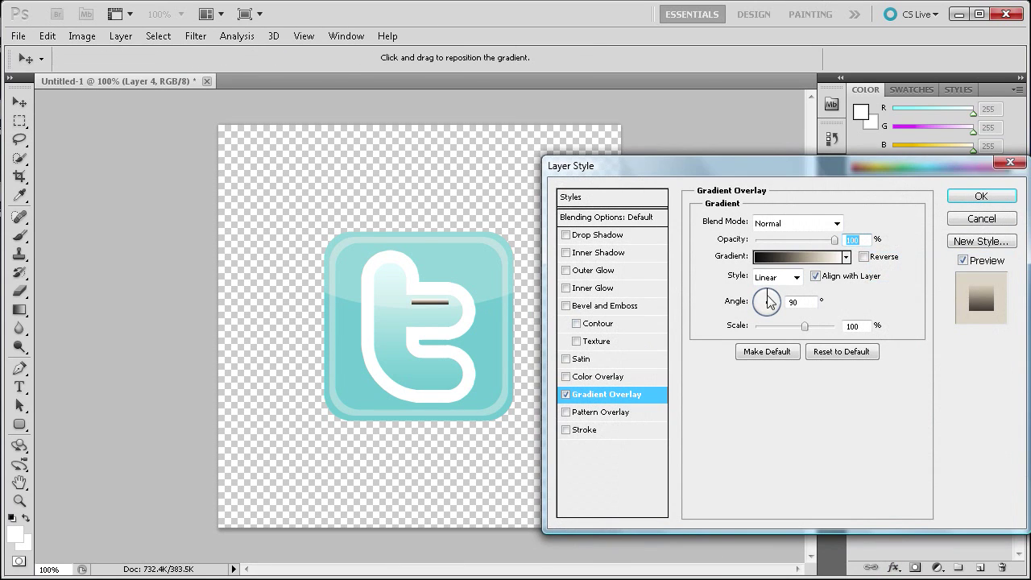
double_click(794, 302)
text(0)
double_click(791, 302)
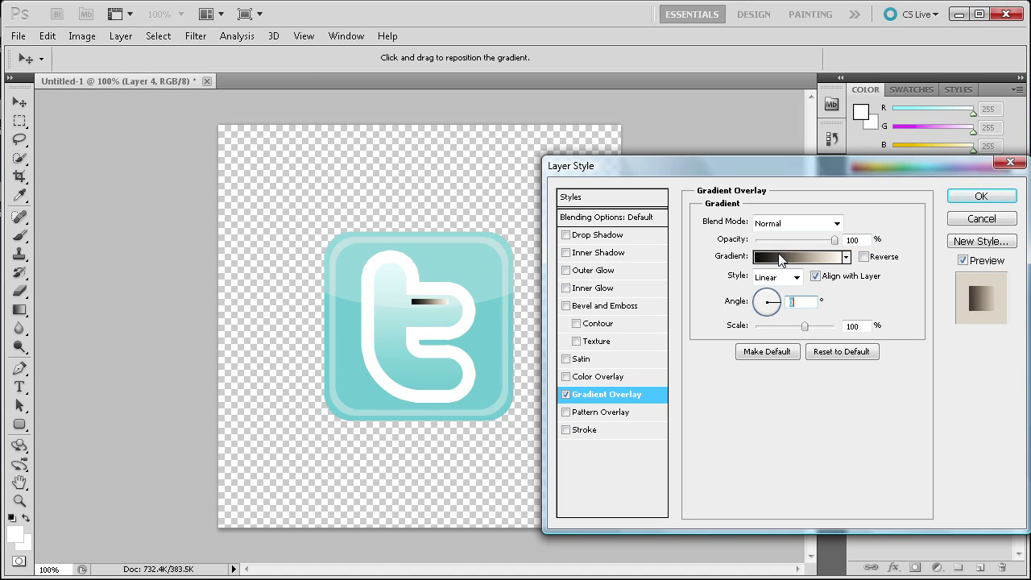
Move the gradient's black starting stop to 50% and add another colour stop at 0%
click(781, 259)
drag(571, 419, 722, 430)
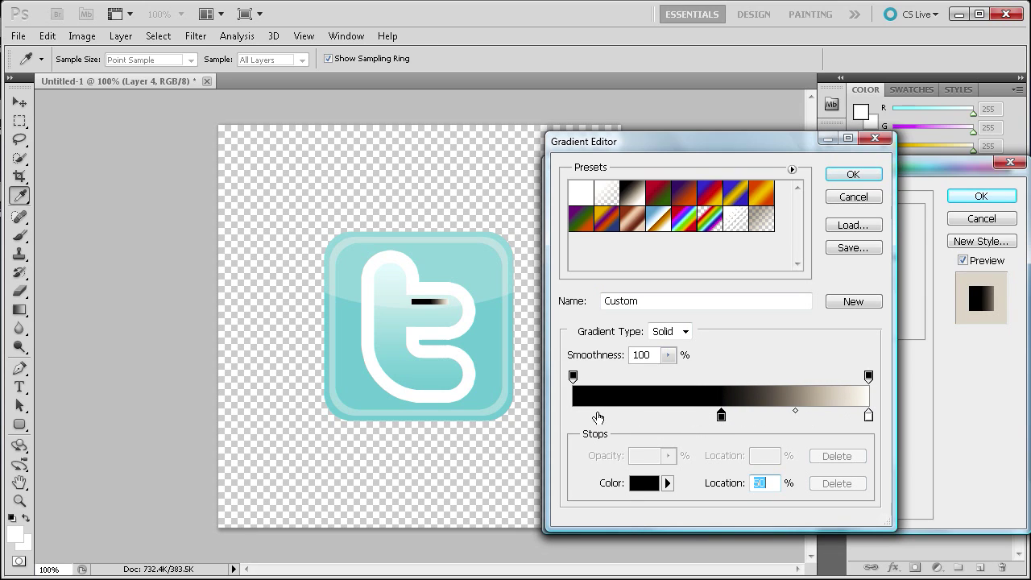
drag(588, 419, 560, 421)
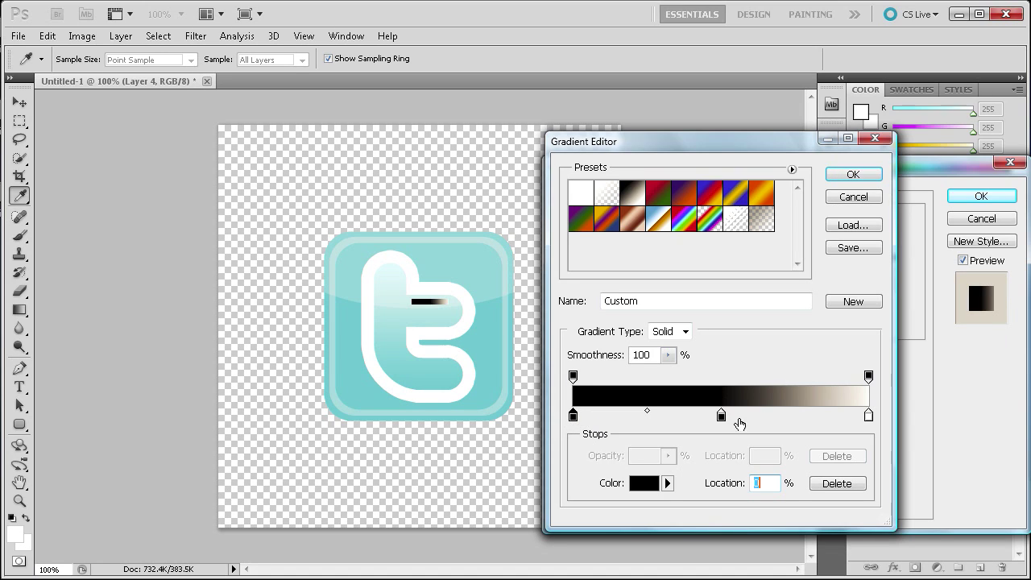
Set the 0% colour stop to b5eaf6, sampled from the letter beside the thin bar
double_click(573, 417)
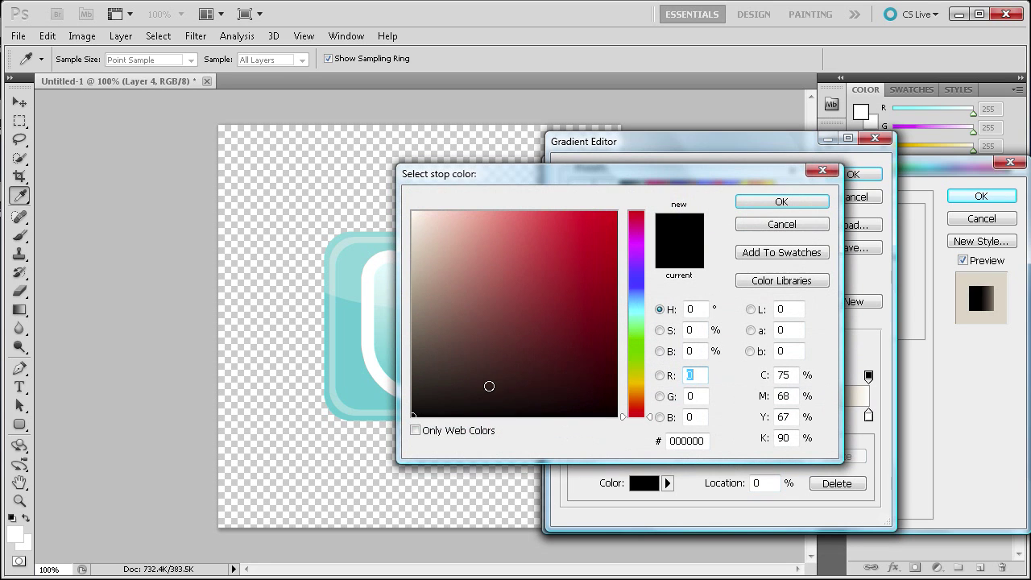
drag(461, 172, 651, 219)
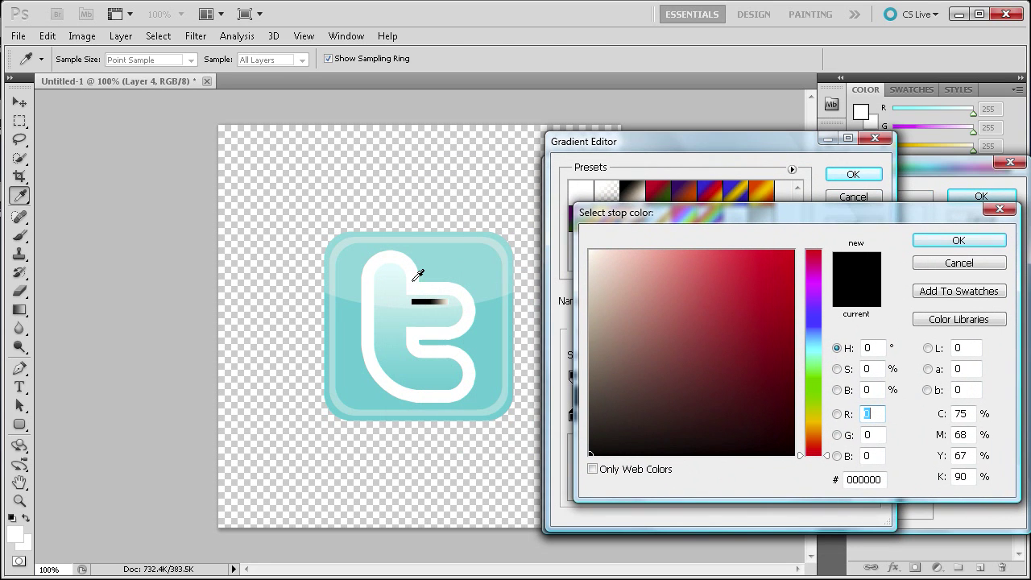
click(399, 306)
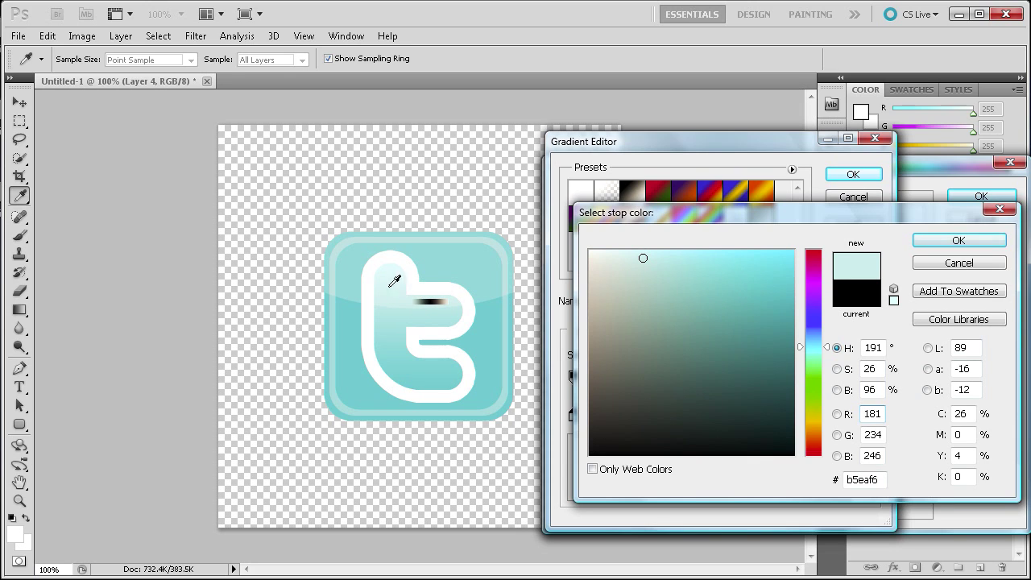
click(937, 240)
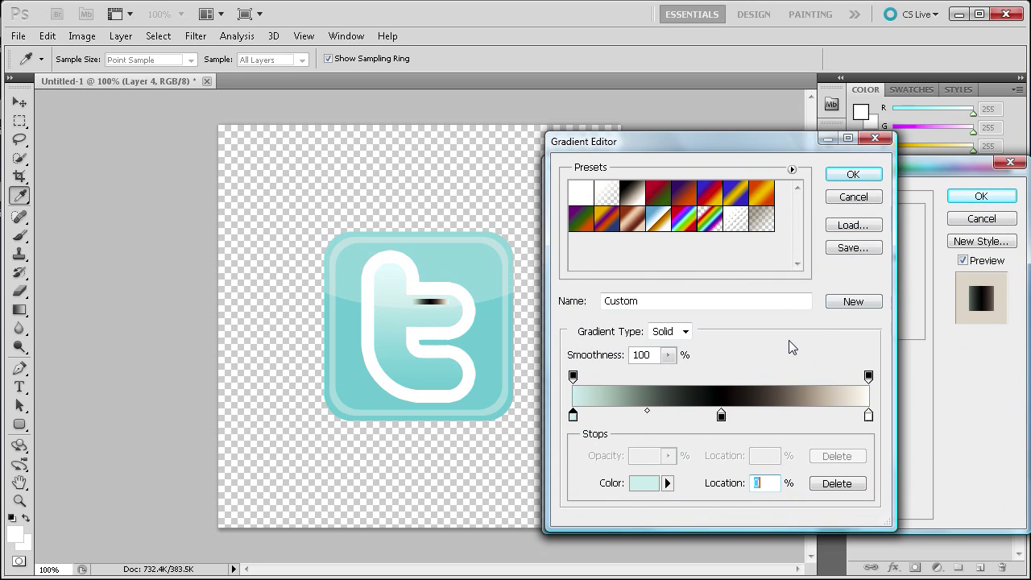
Set the gradient's 100% colour stop to baecf7, sampled from the icon's pale inner border
double_click(869, 415)
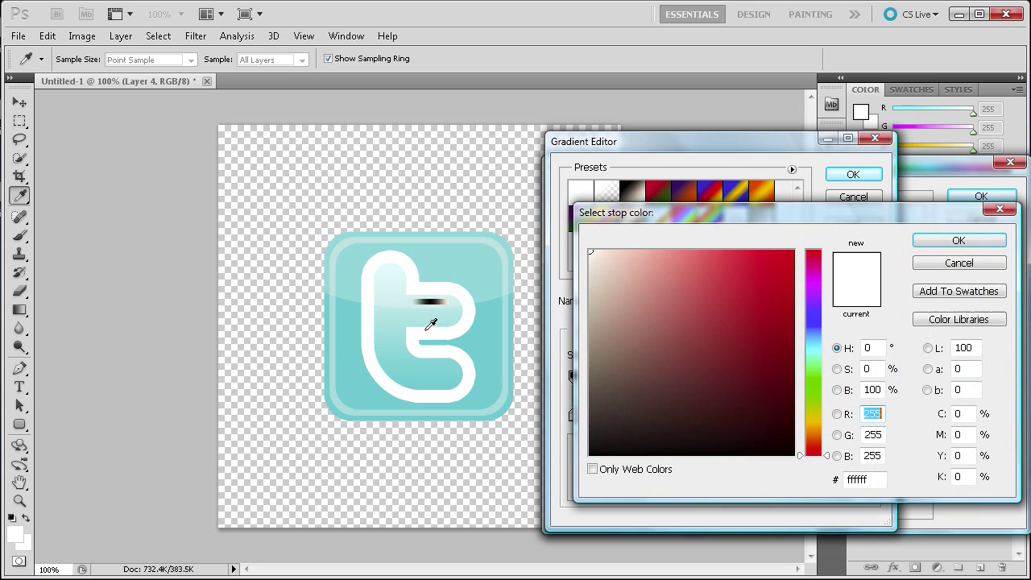
click(498, 279)
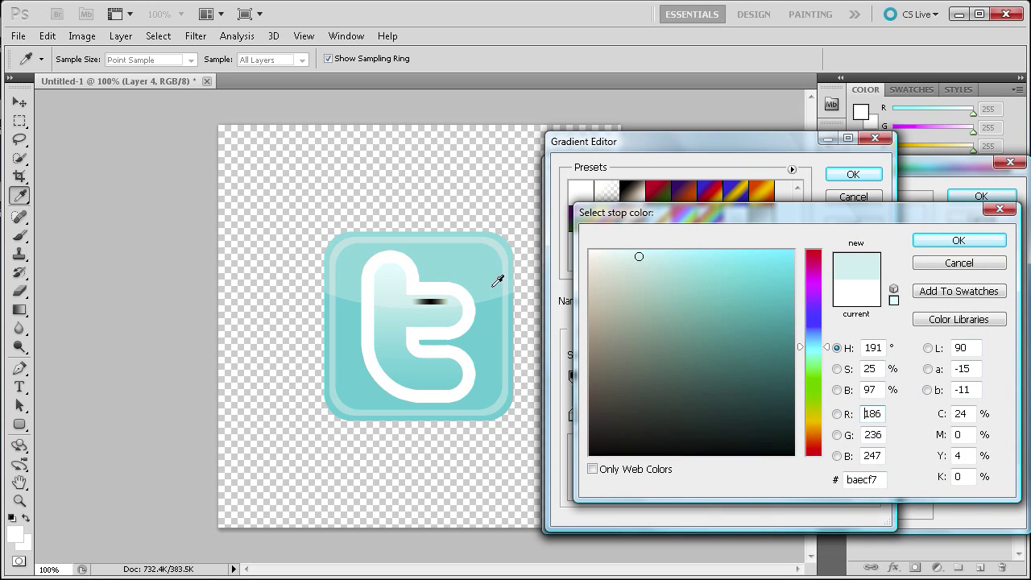
click(949, 239)
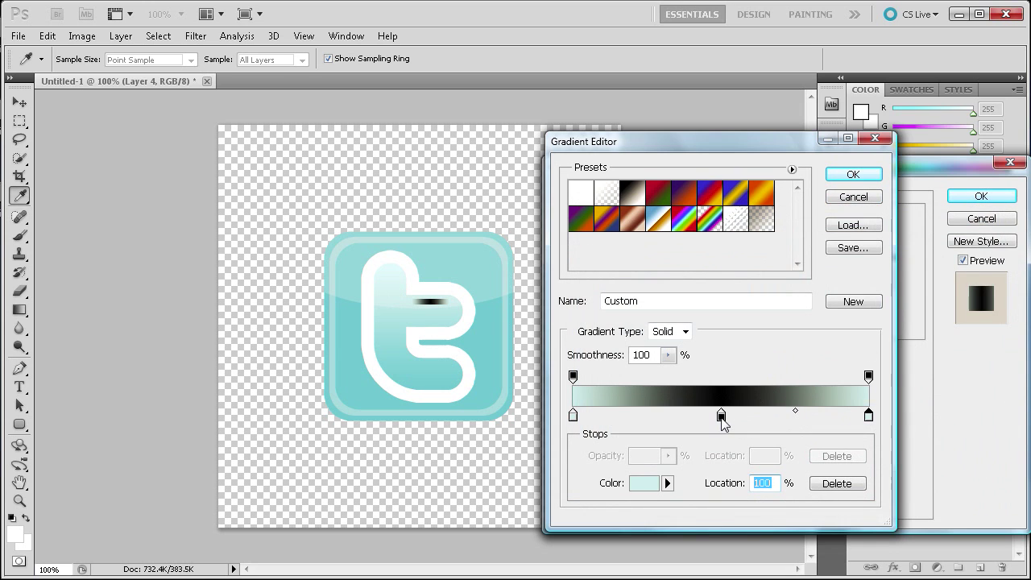
Set the gradient's 50% colour stop to d9f5fb and apply the Gradient Overlay to the thin bar's layer
click(722, 415)
double_click(721, 415)
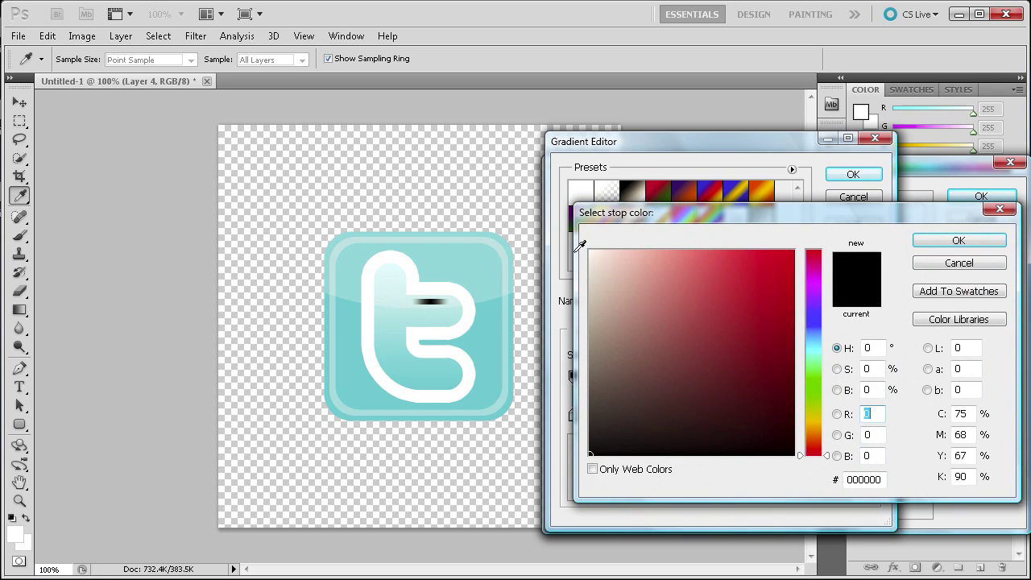
click(504, 261)
click(630, 254)
drag(630, 254, 617, 253)
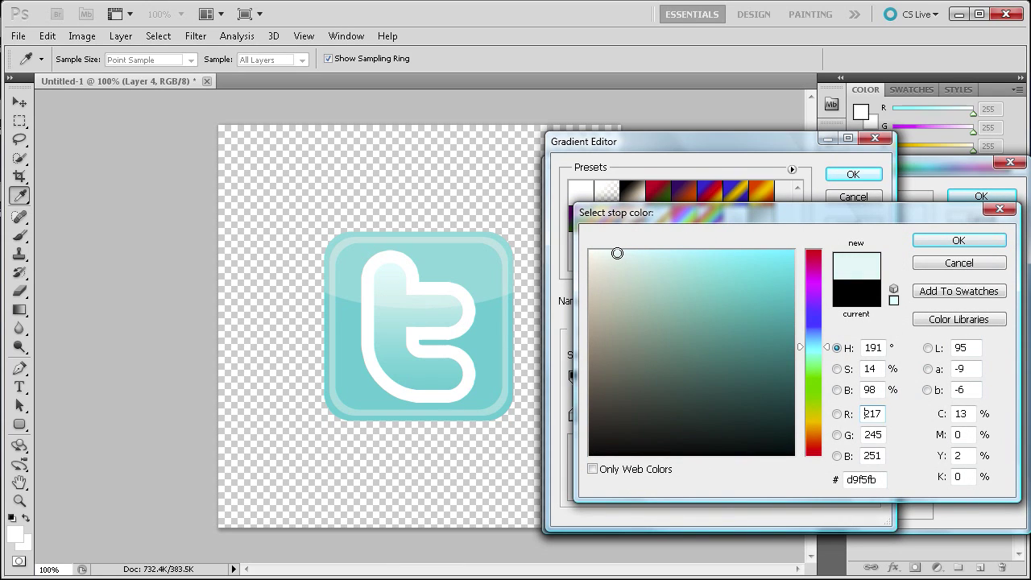
click(985, 240)
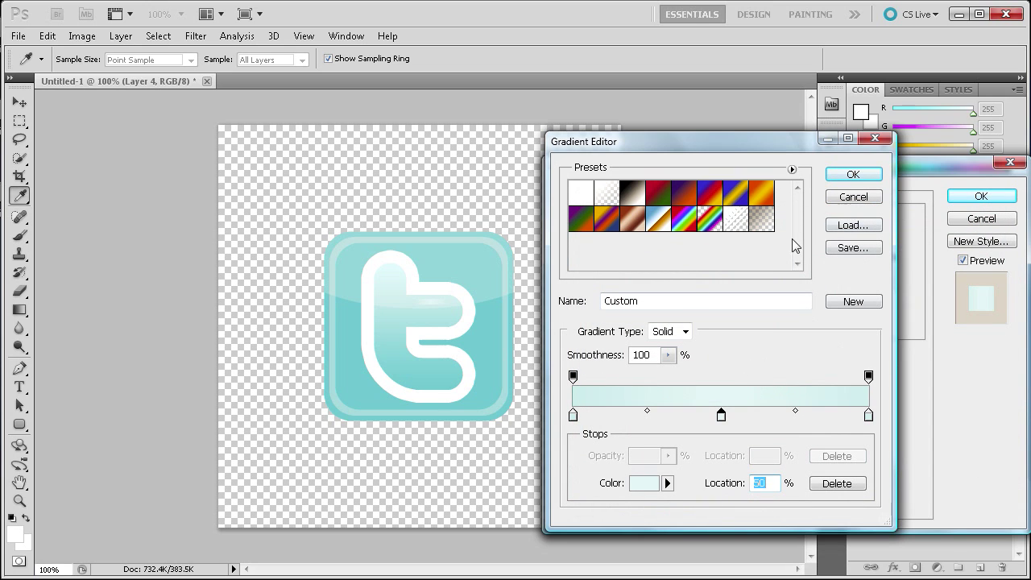
click(846, 178)
click(982, 195)
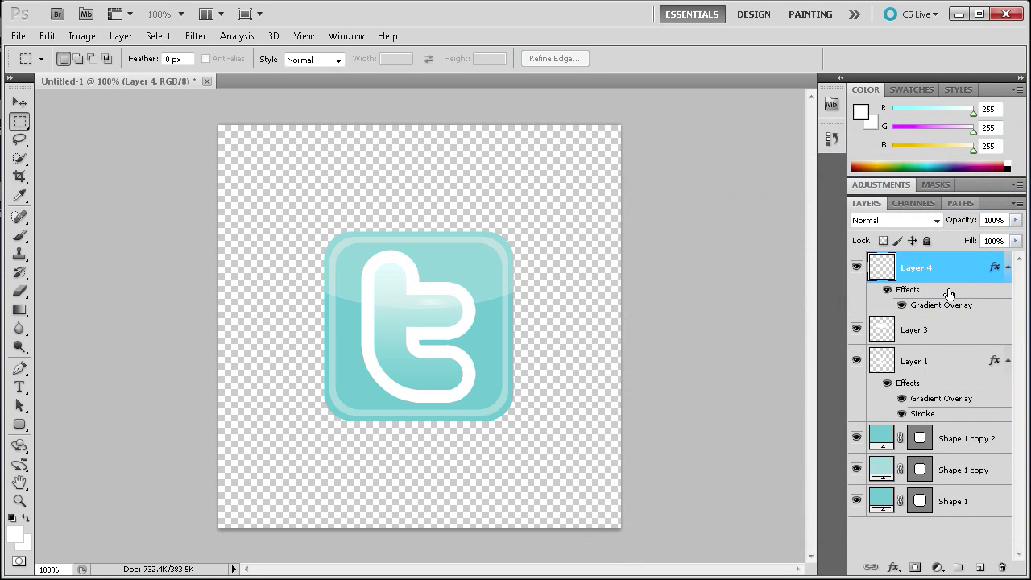
Try the thin bar's layer at 62% opacity, and return it to 100%
click(1015, 220)
drag(1013, 238, 985, 245)
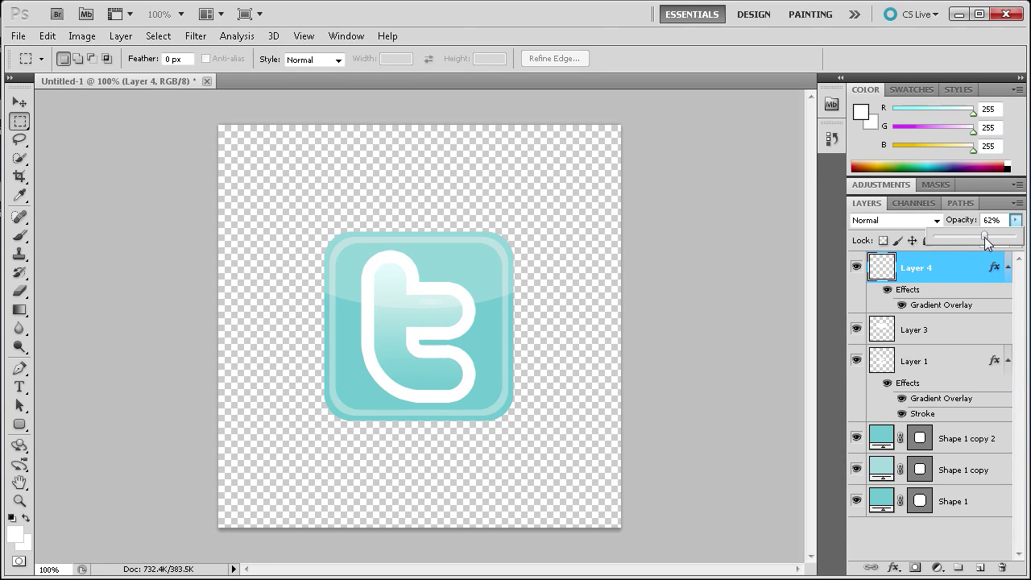
drag(989, 244, 1013, 235)
drag(1014, 236, 1022, 238)
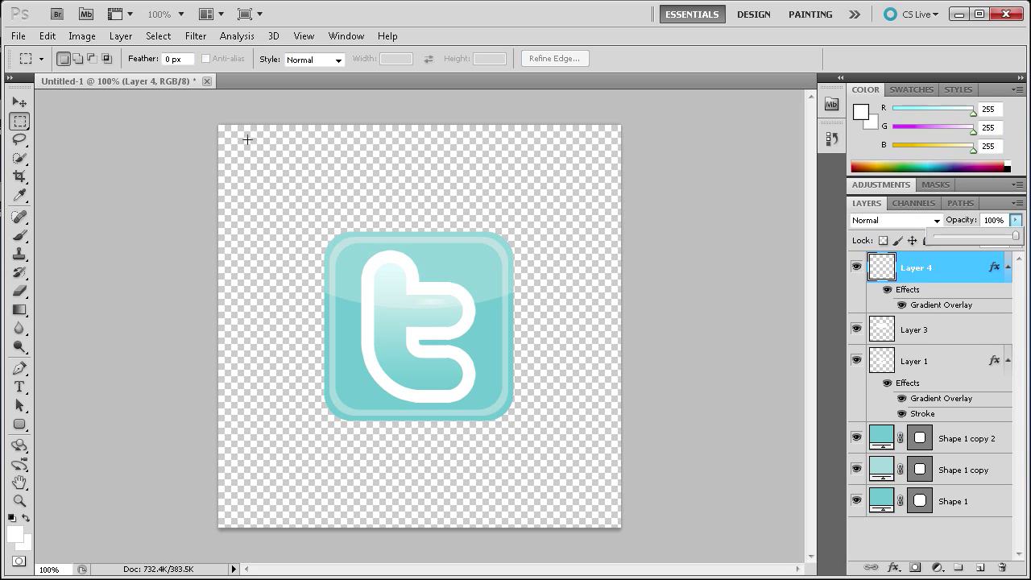
Reduce the thin bar's height to about 5.31 px and nudge it slightly left and up
click(19, 102)
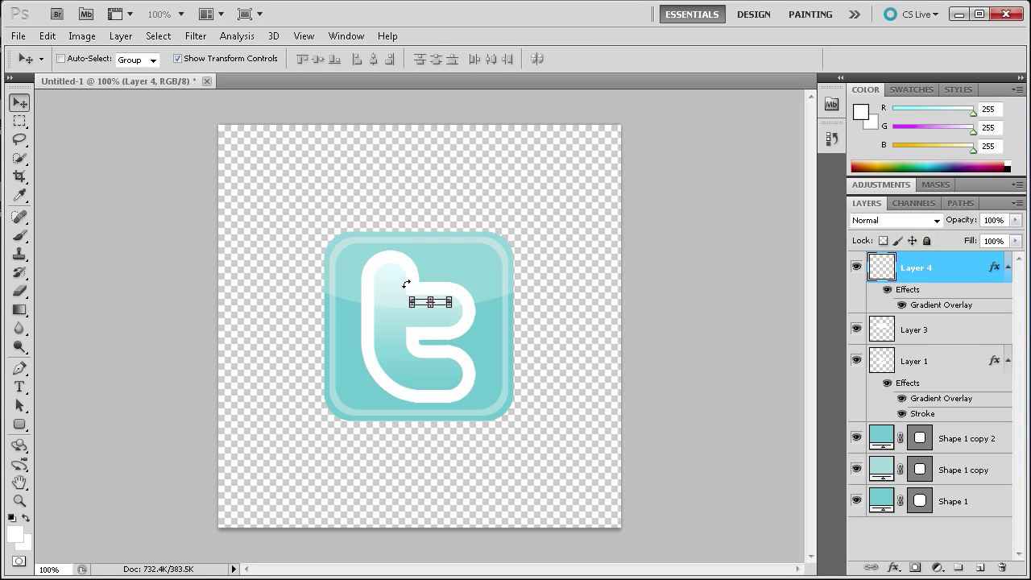
key(alt+space)
click(401, 108)
scroll(422, 308, up, 1)
scroll(422, 309, up, 2)
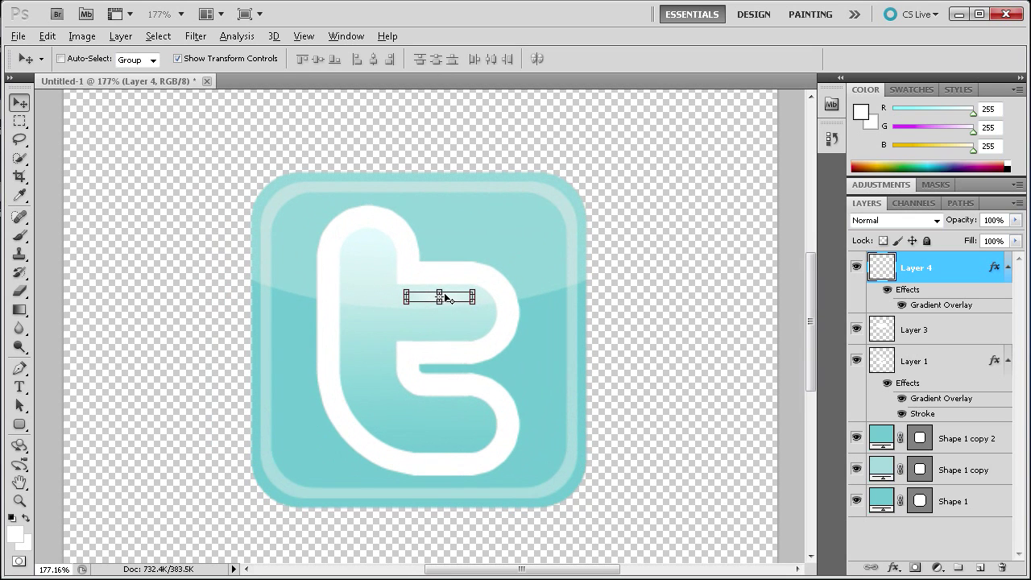
key(alt)
drag(441, 304, 442, 303)
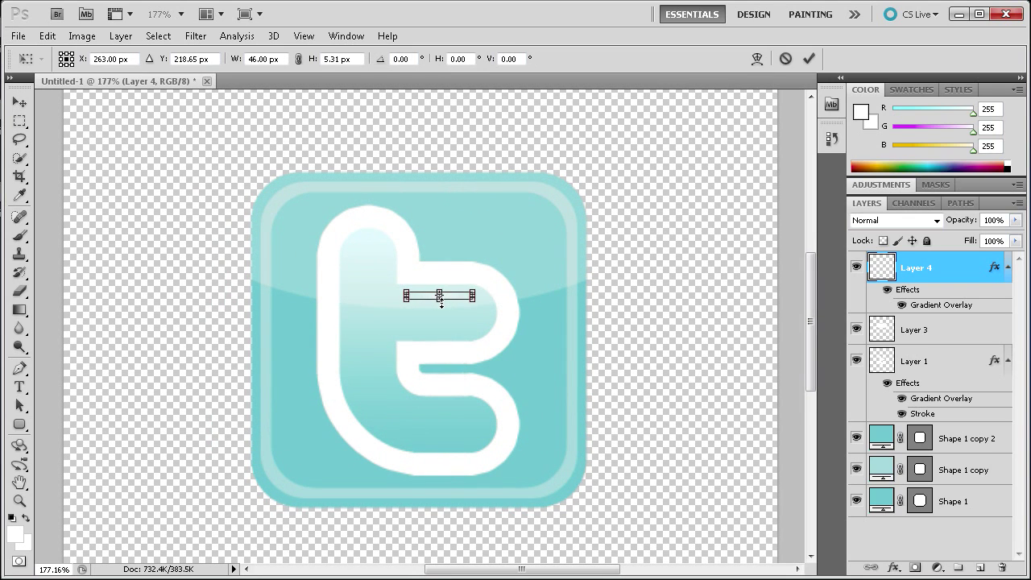
click(809, 58)
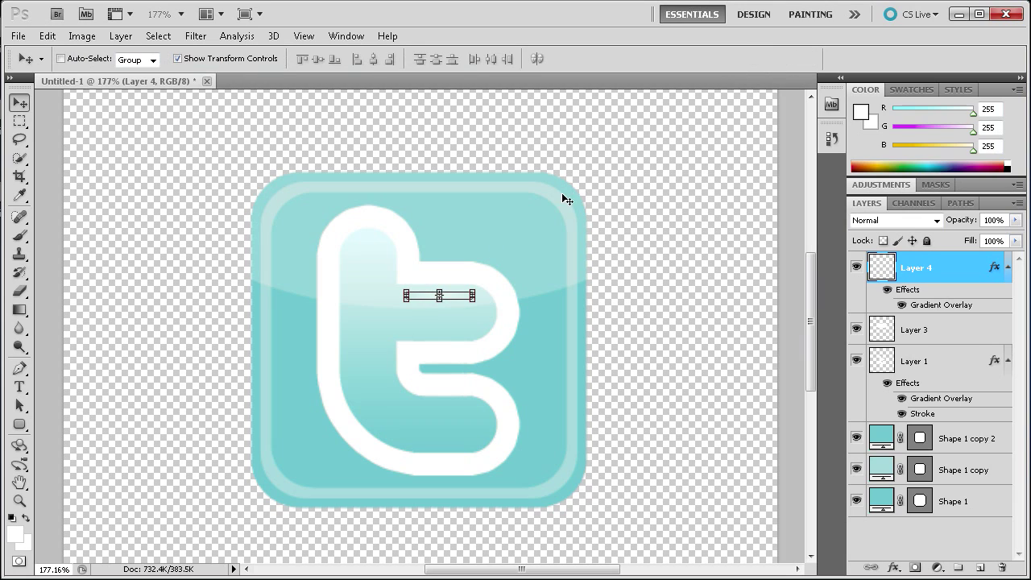
key(Left)
key(Left)
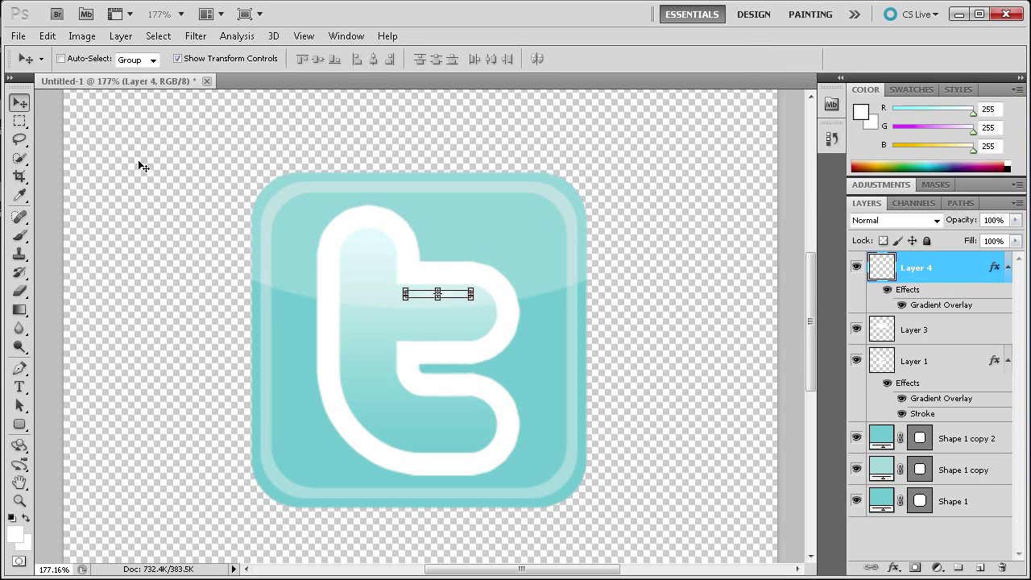
Draw a circular selection inside the rounded top of the letter's stem and add a new layer for it
click(19, 120)
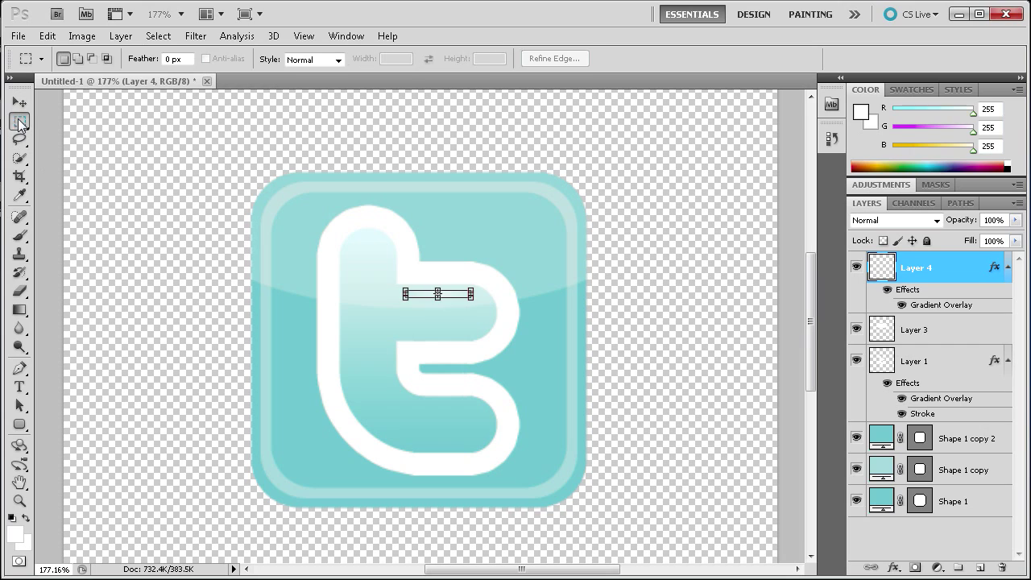
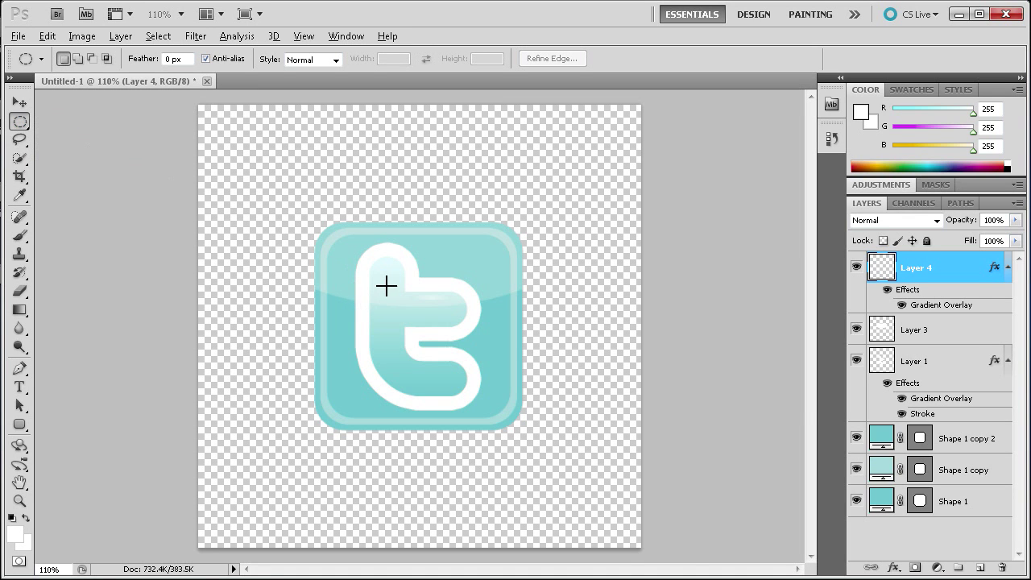
scroll(386, 285, up, 5)
scroll(386, 285, up, 1)
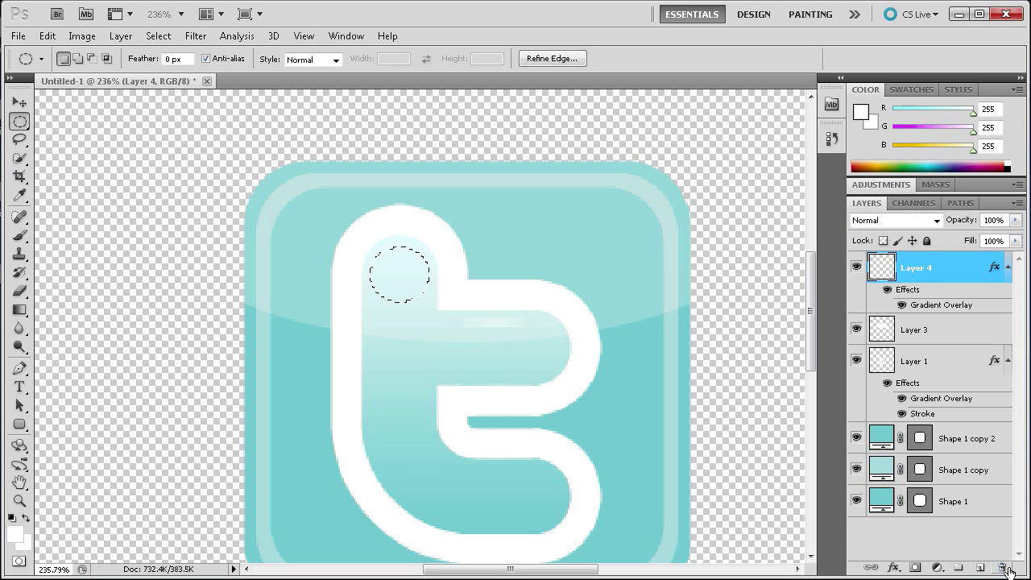
click(982, 568)
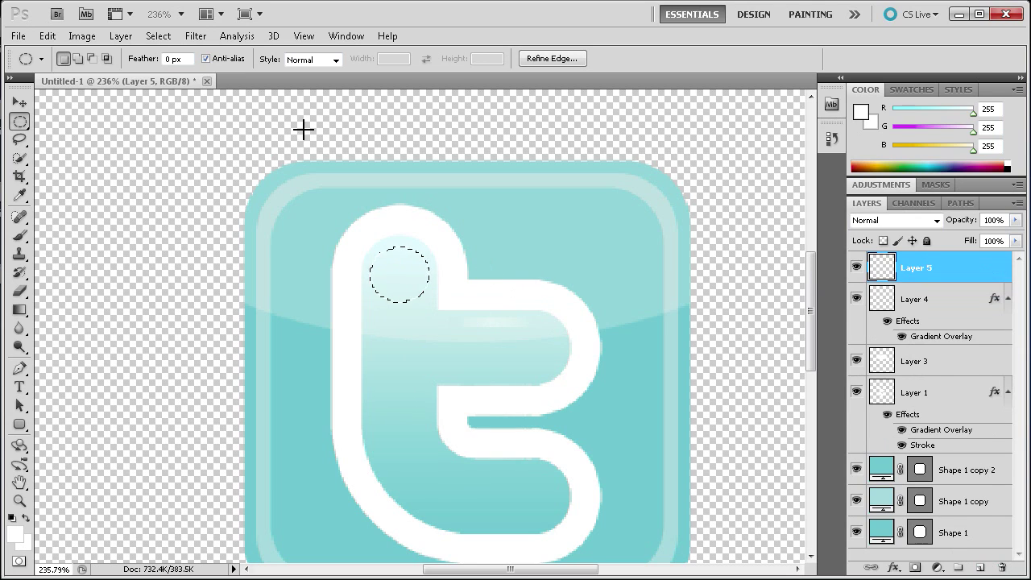
Fill the circular selection with white, ffffff, at 100% opacity and deselect it
click(47, 36)
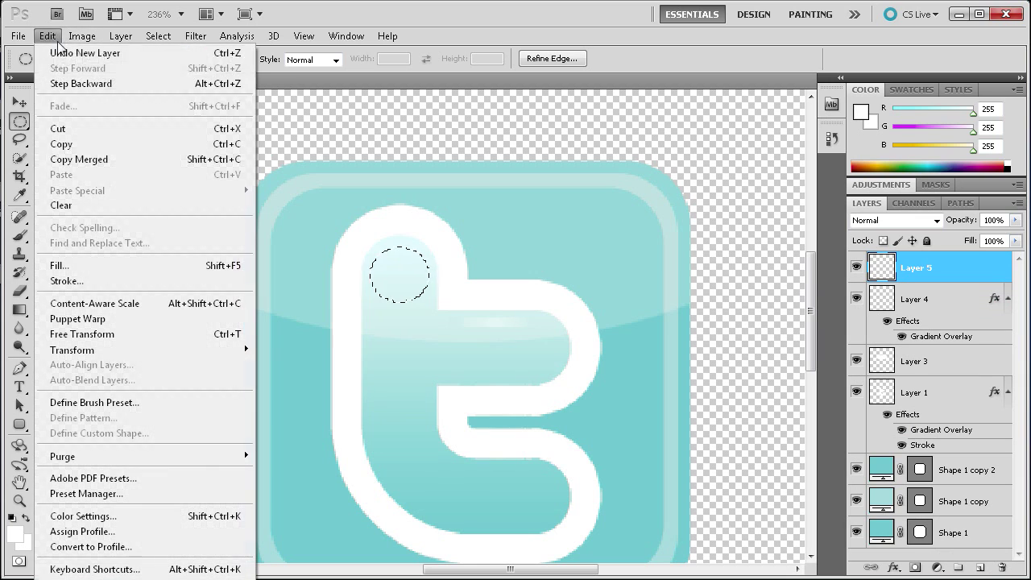
click(90, 265)
click(377, 262)
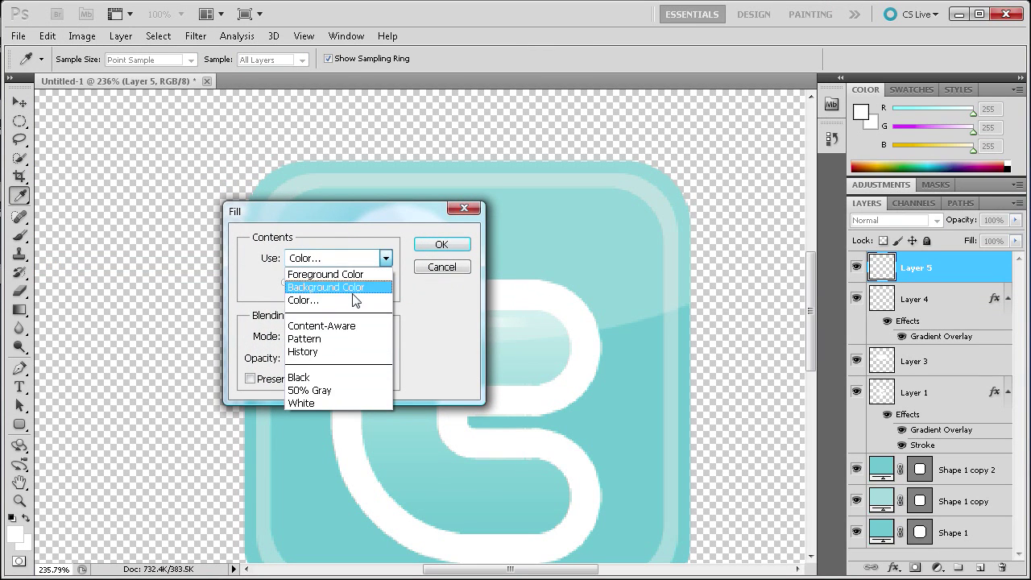
click(355, 299)
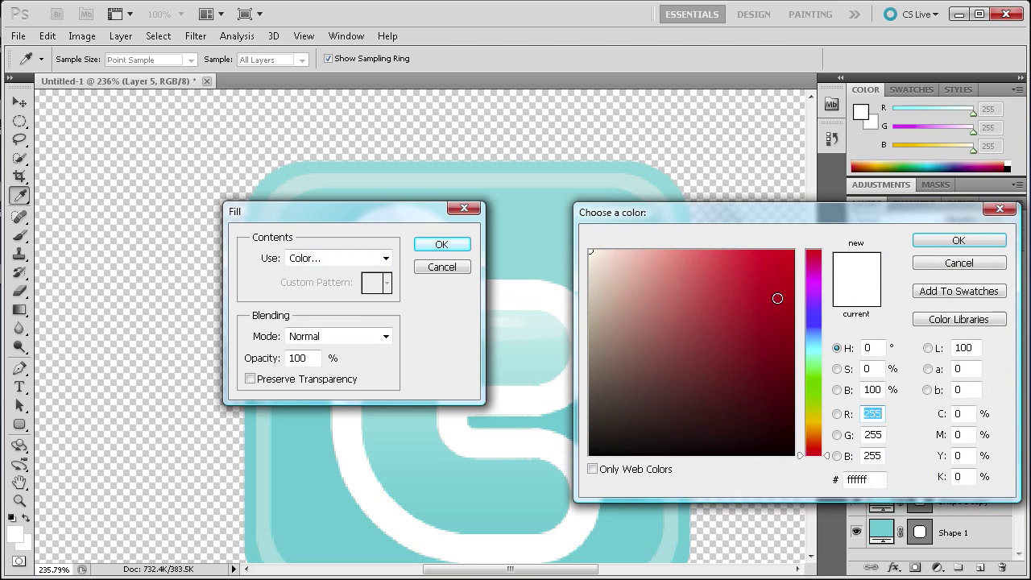
click(934, 240)
click(439, 243)
key(m)
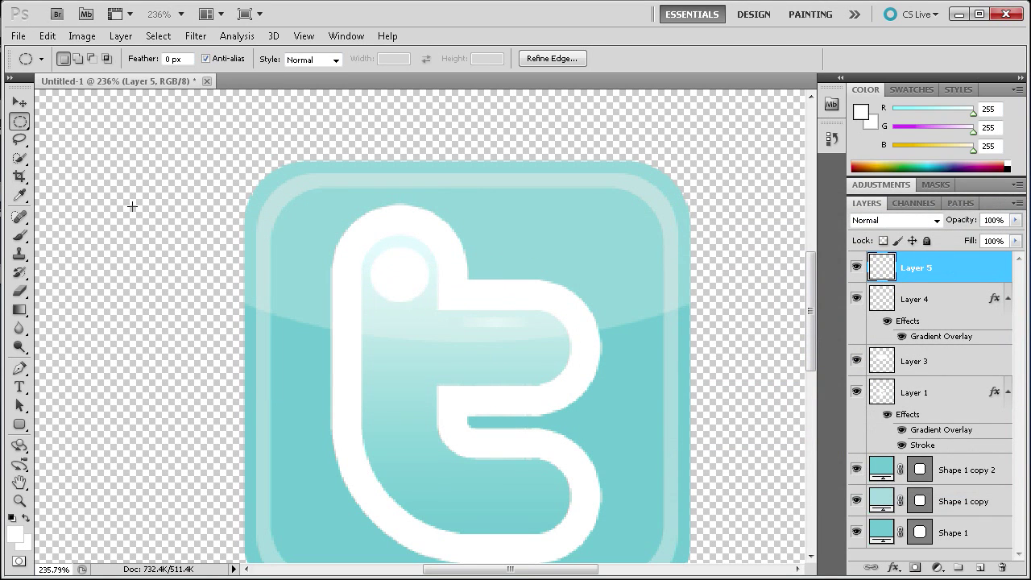
key(ctrl+d)
Duplicate the white circle's layer and cut the original's area within a slightly lowered circular selection to a new layer
drag(929, 273, 982, 568)
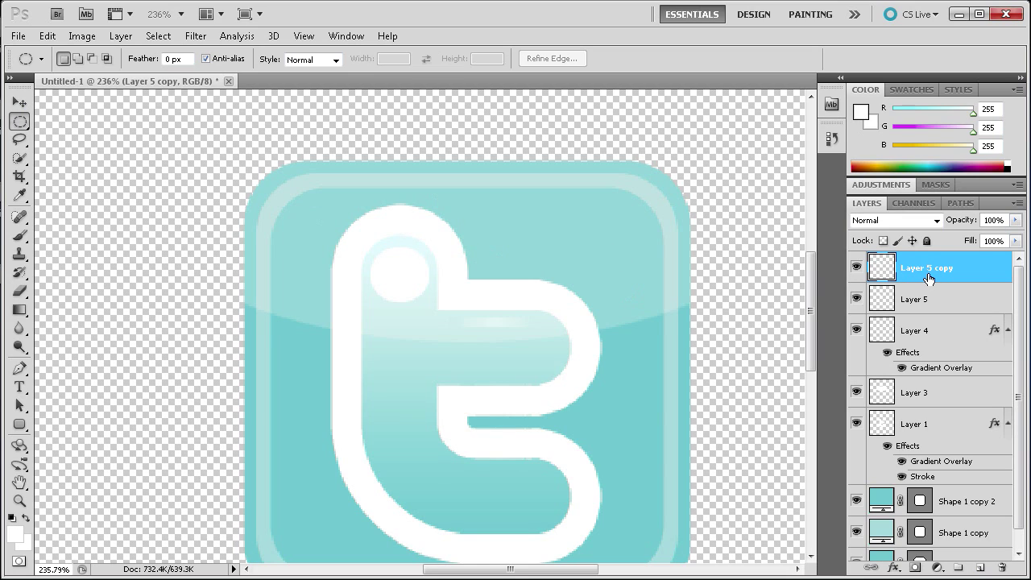
ctrl+click(881, 271)
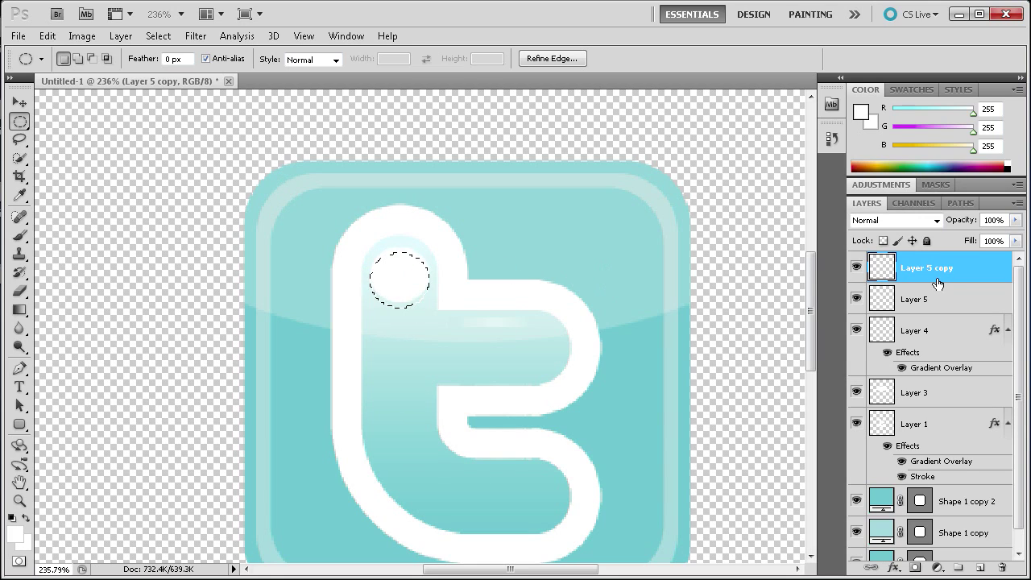
click(914, 299)
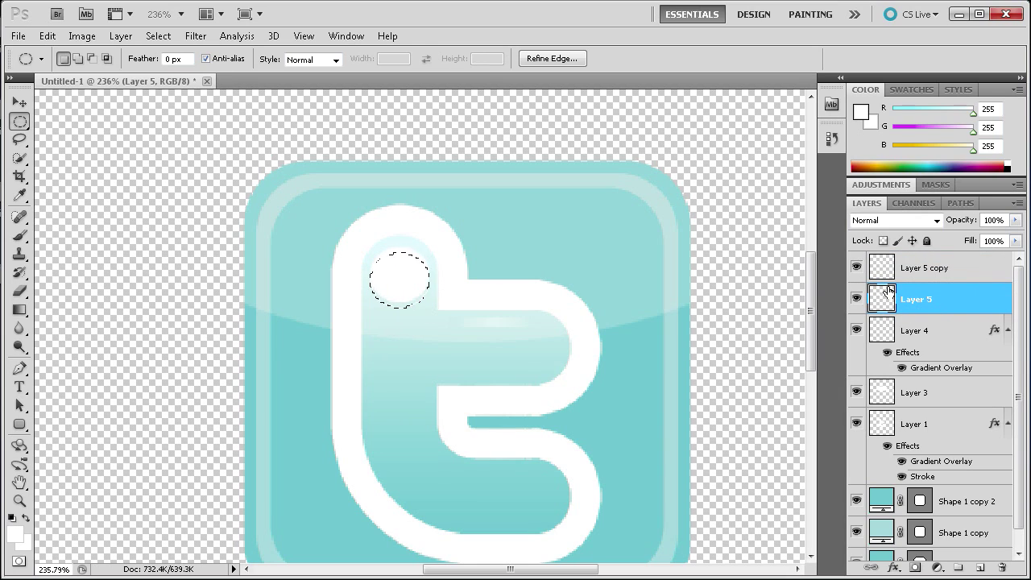
right_click(407, 275)
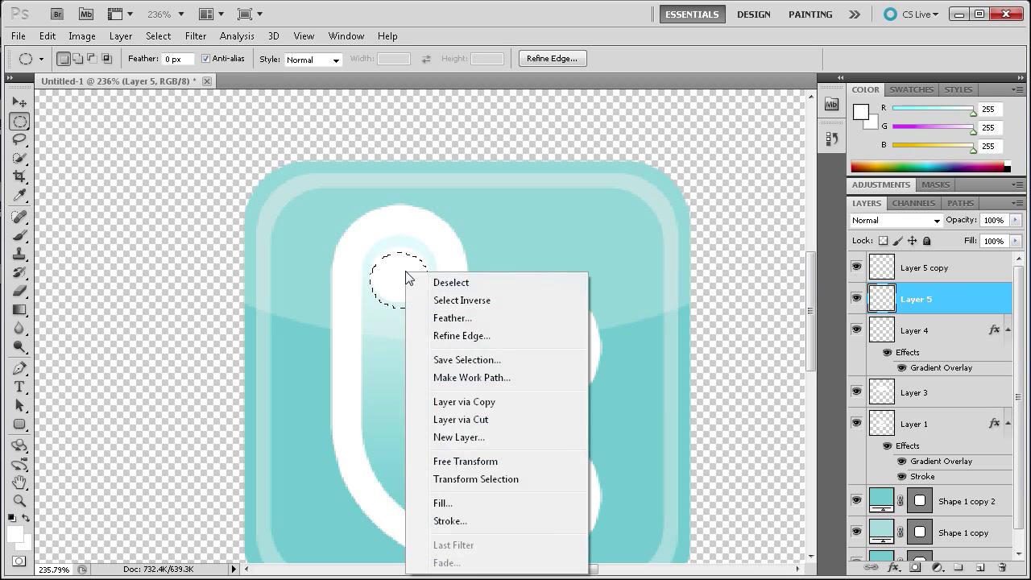
click(485, 420)
Delete the duplicate circle layer and the cut-out layer, keeping only the thin white crescent
click(932, 274)
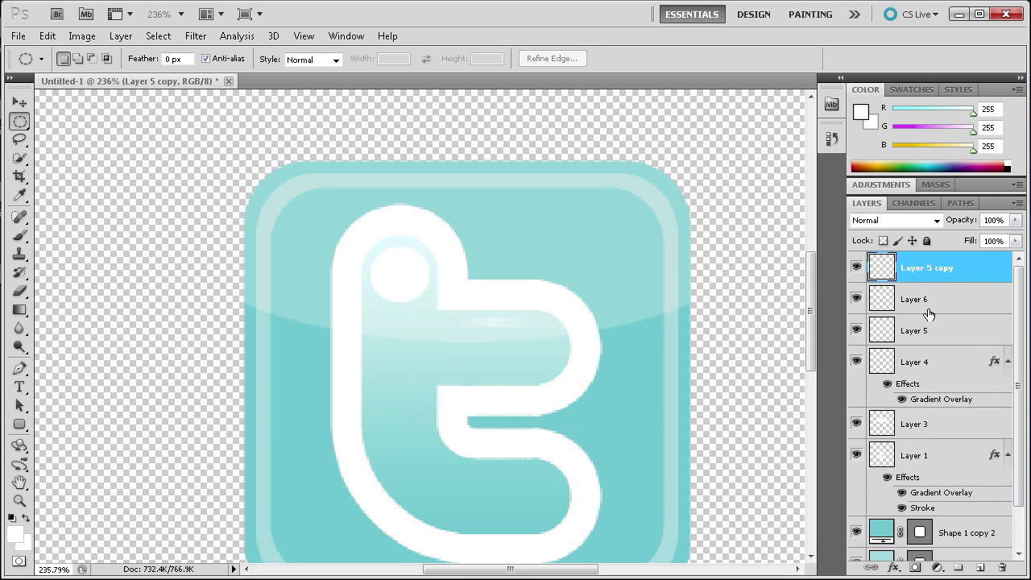
click(927, 334)
click(856, 331)
drag(917, 270, 1003, 567)
click(857, 299)
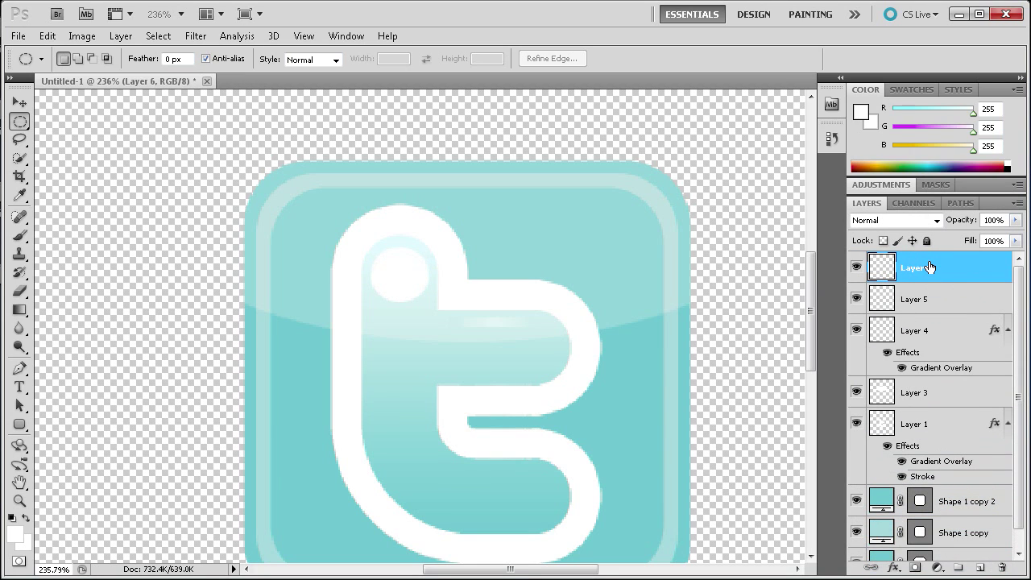
drag(930, 270, 1003, 567)
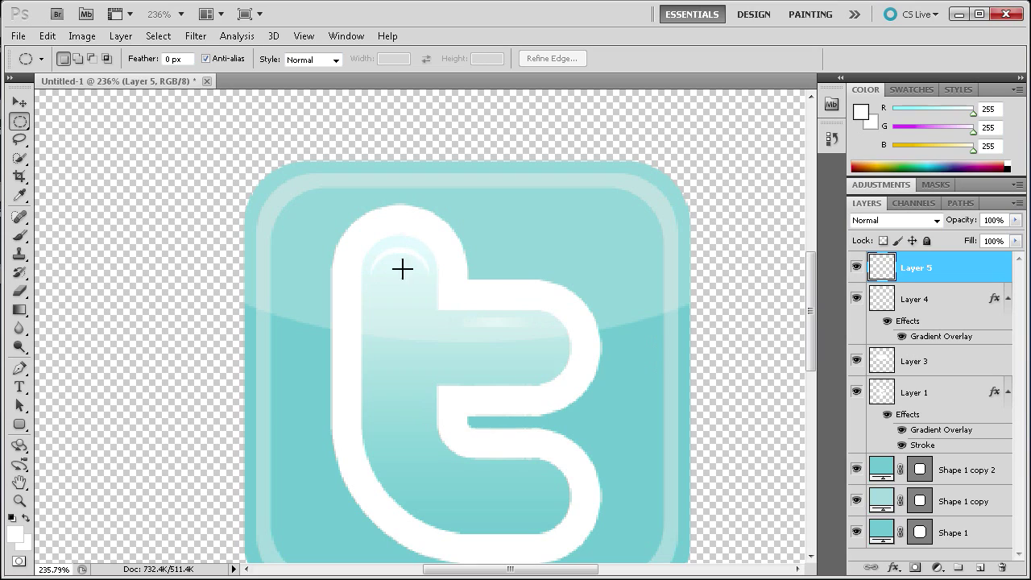
On a new layer, make a rectangular selection as wide as the crescent and subtract the strip above the crescent's upper edge
click(24, 122)
click(50, 122)
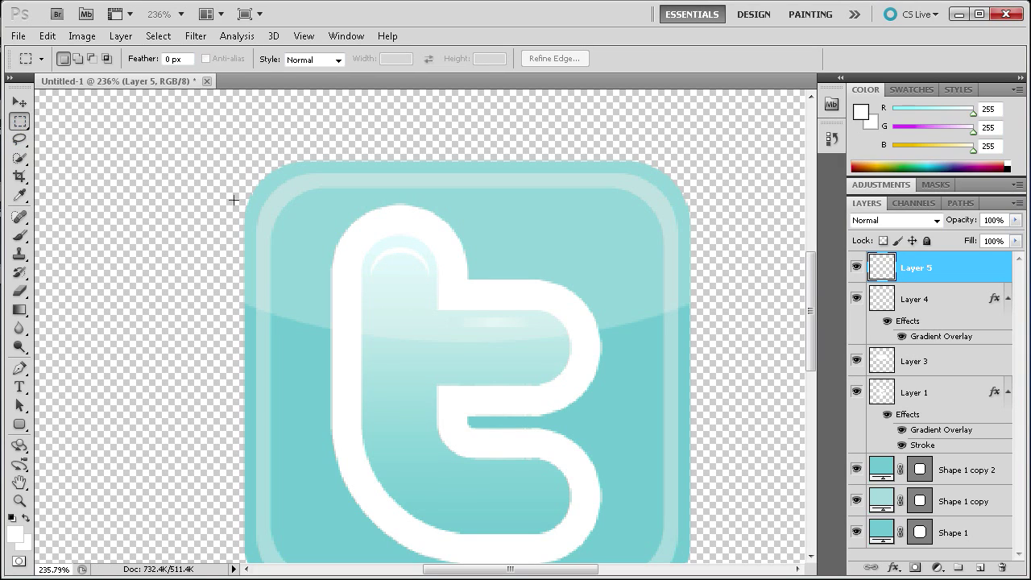
click(980, 569)
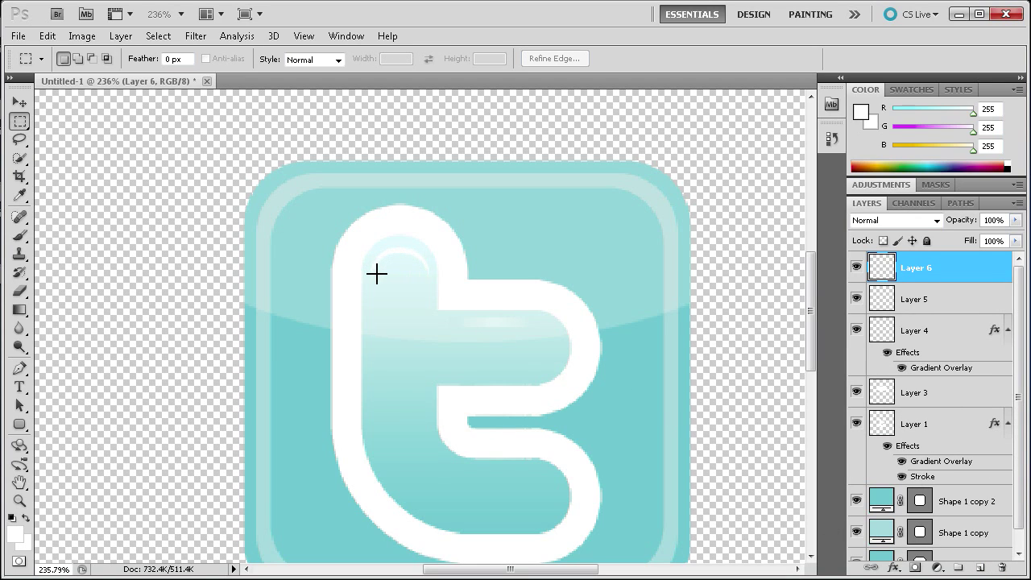
drag(431, 342, 431, 343)
drag(433, 343, 430, 340)
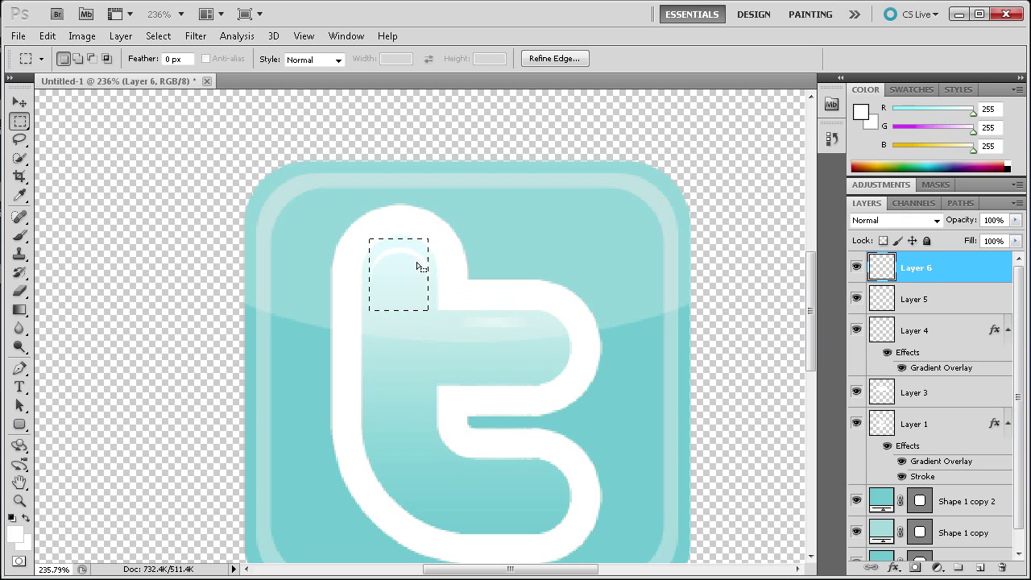
key(alt)
drag(336, 216, 472, 251)
Fill the rectangular selection below the crescent's upper edge with white, ffffff, in Normal mode at 100% opacity
click(47, 35)
click(68, 265)
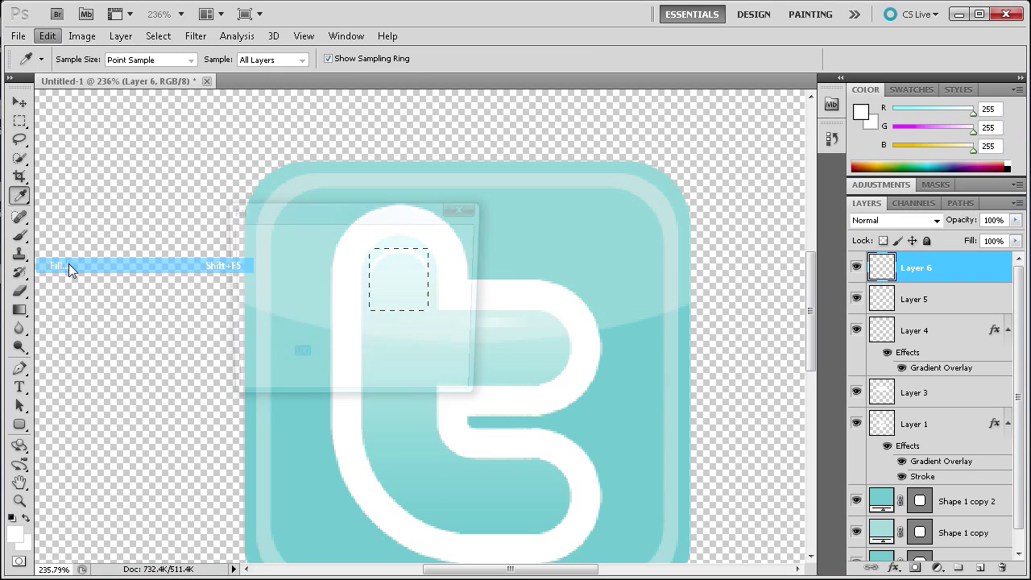
click(381, 260)
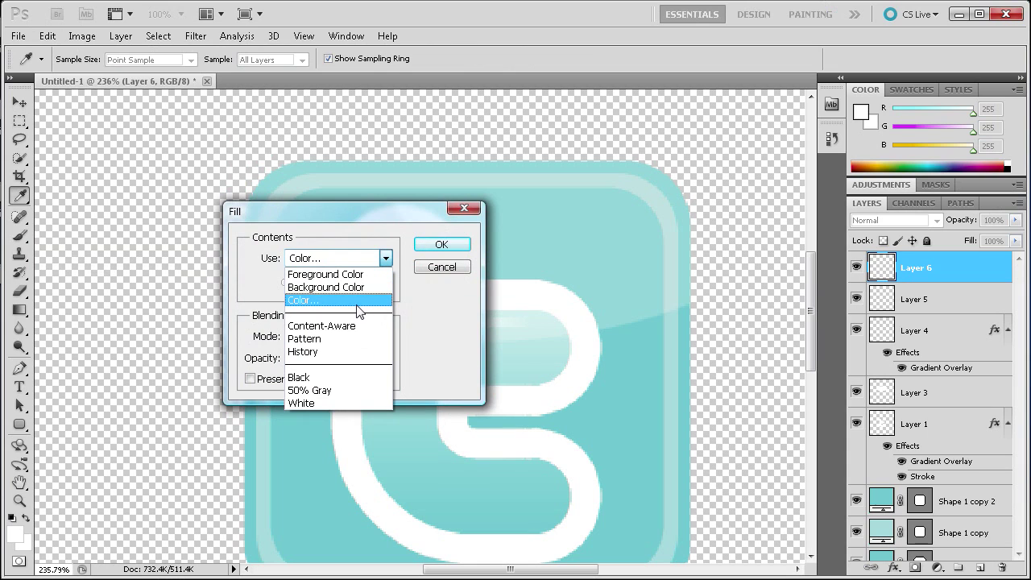
click(342, 305)
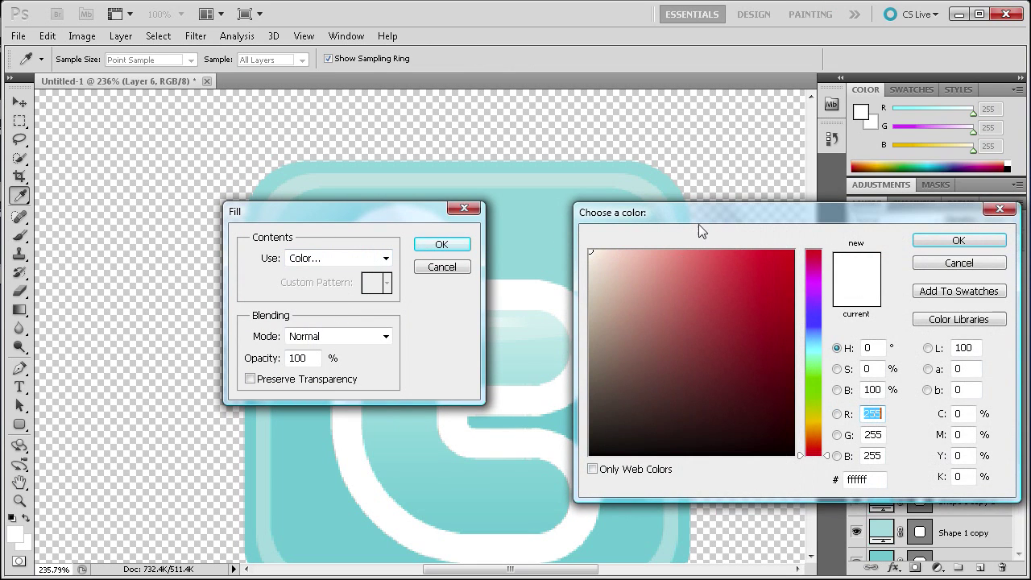
click(967, 239)
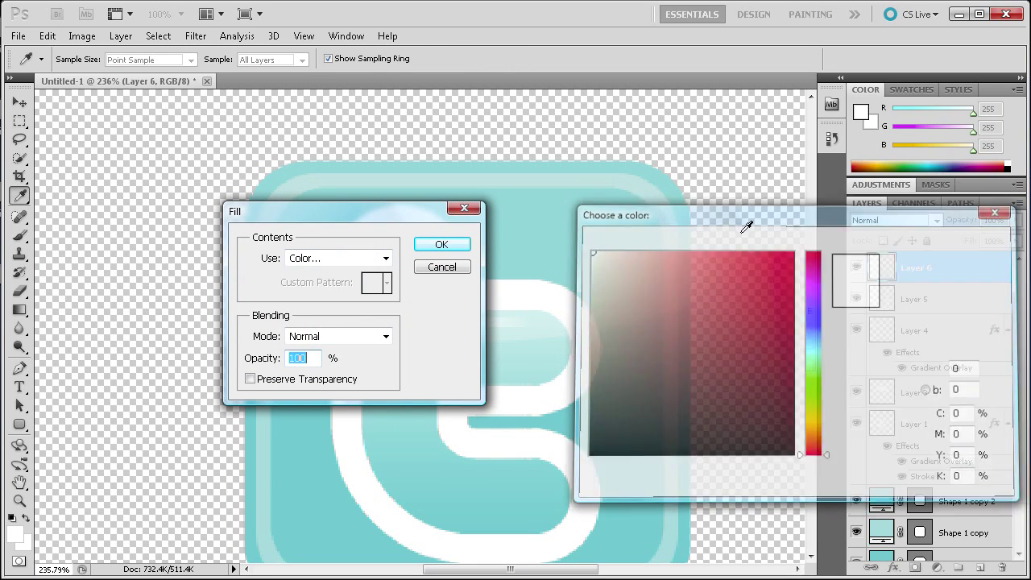
click(428, 245)
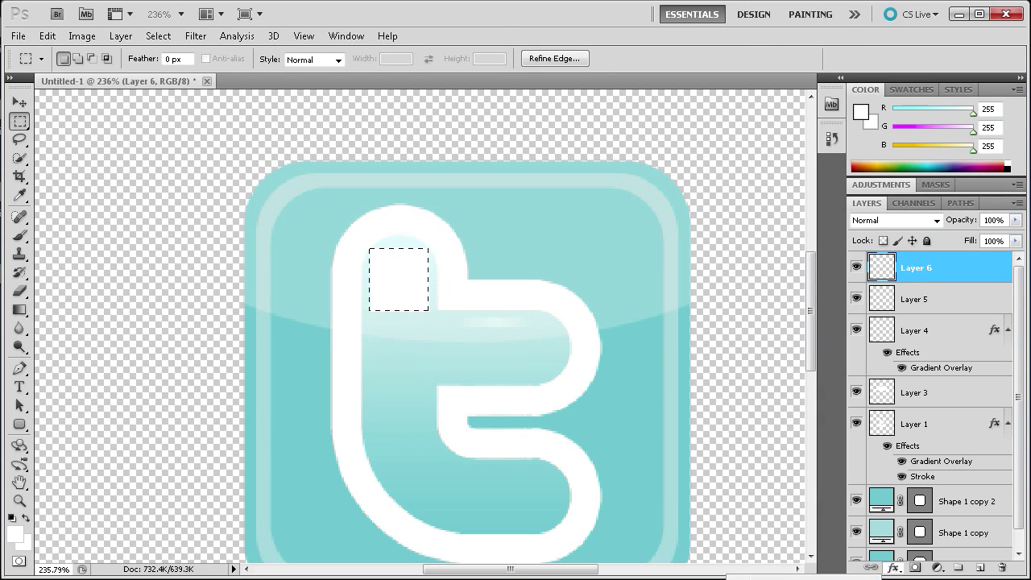
Add a linear gradient overlay to the white rectangle and set its start stop to the pale blue baecf7 sampled from just below the selection
click(893, 567)
click(801, 498)
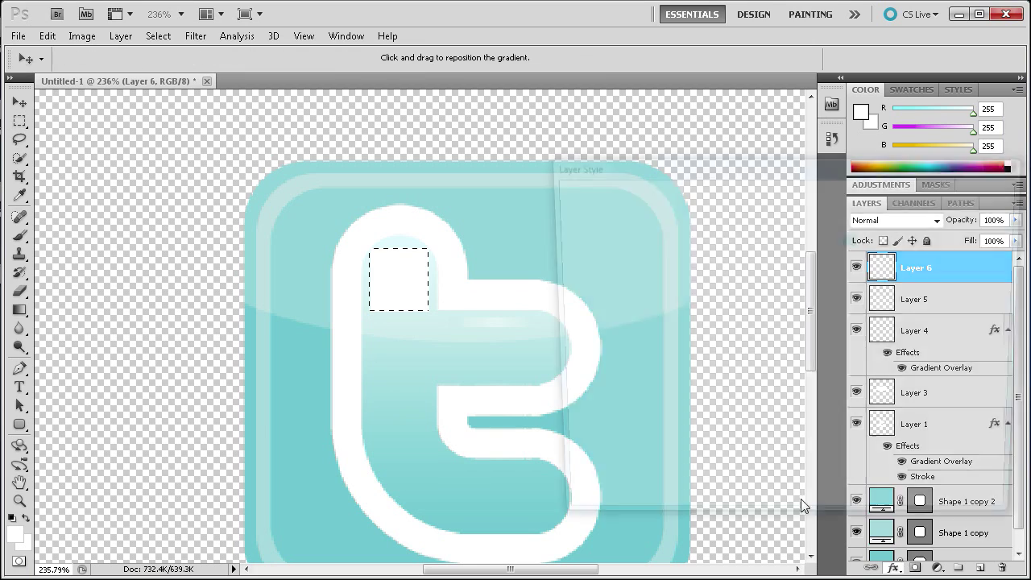
drag(723, 166, 638, 143)
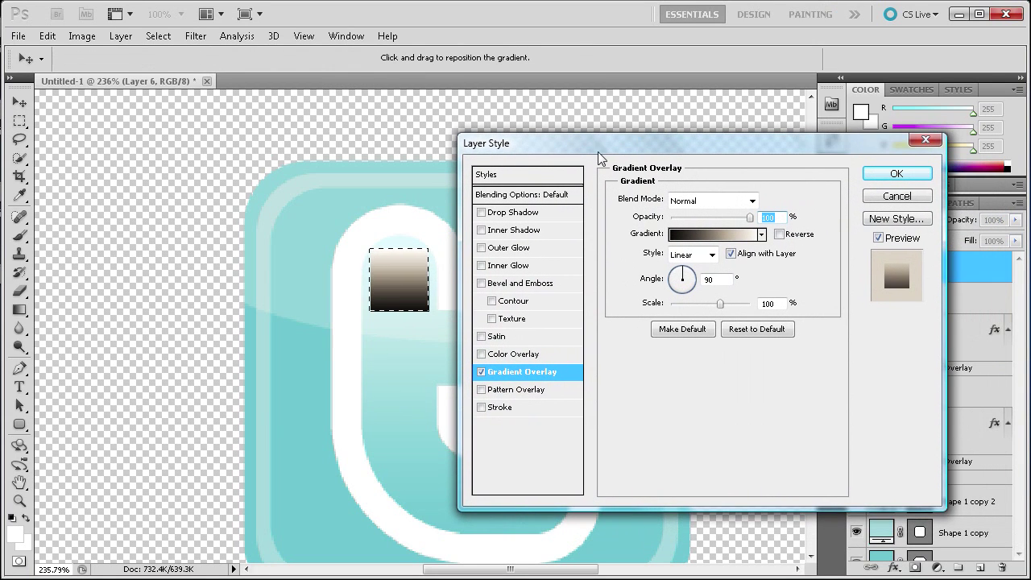
click(691, 235)
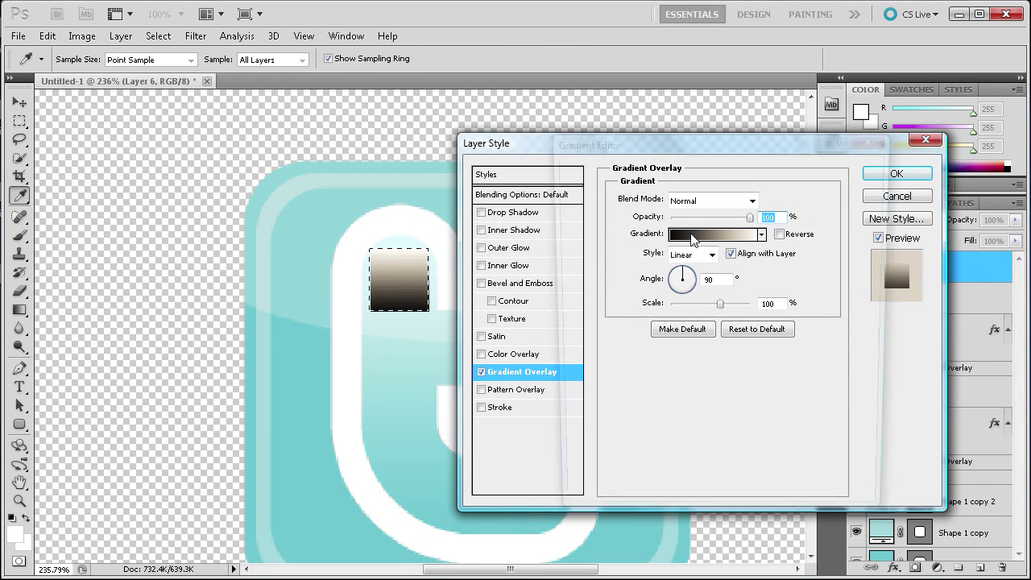
double_click(573, 416)
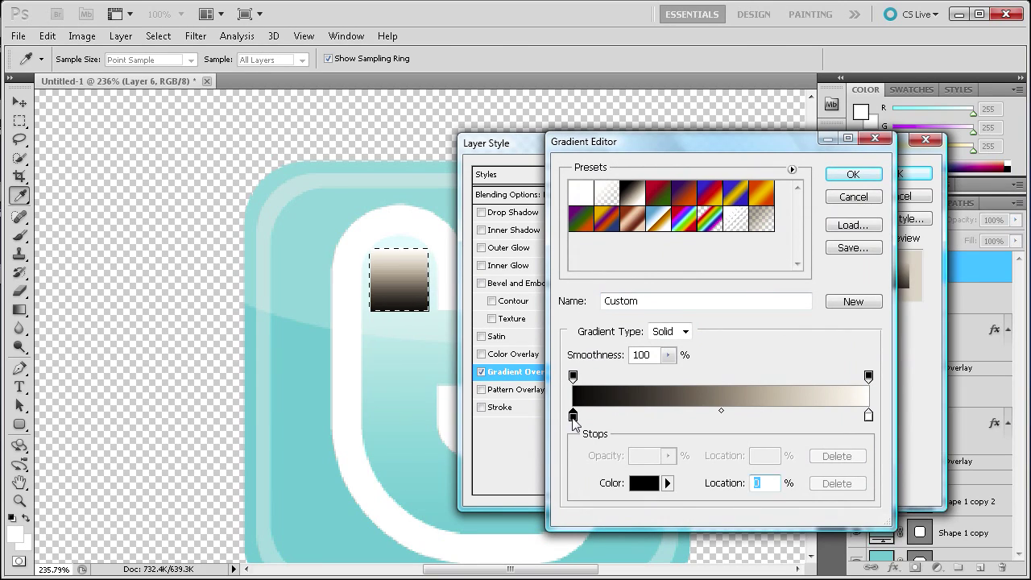
click(401, 319)
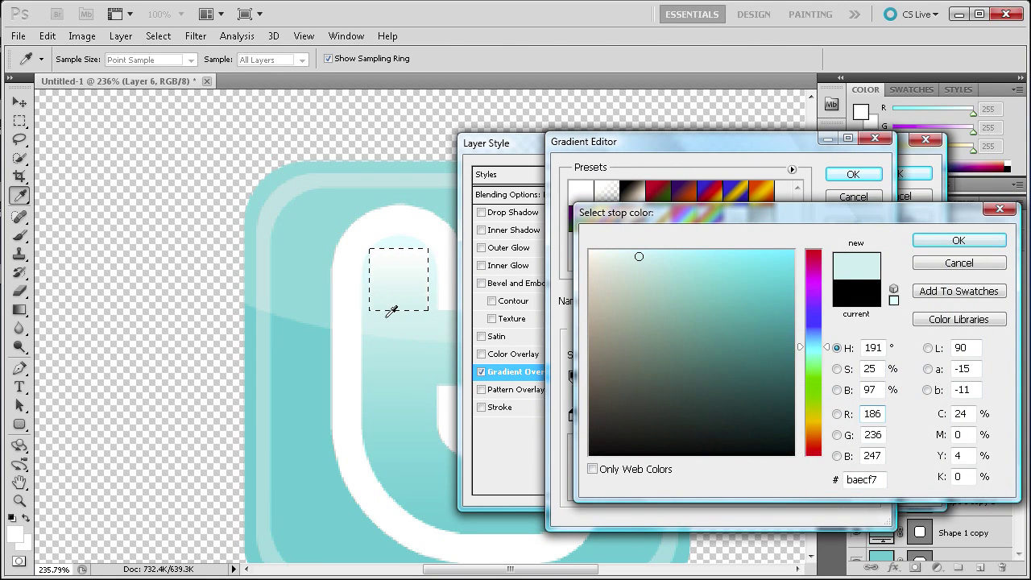
click(957, 242)
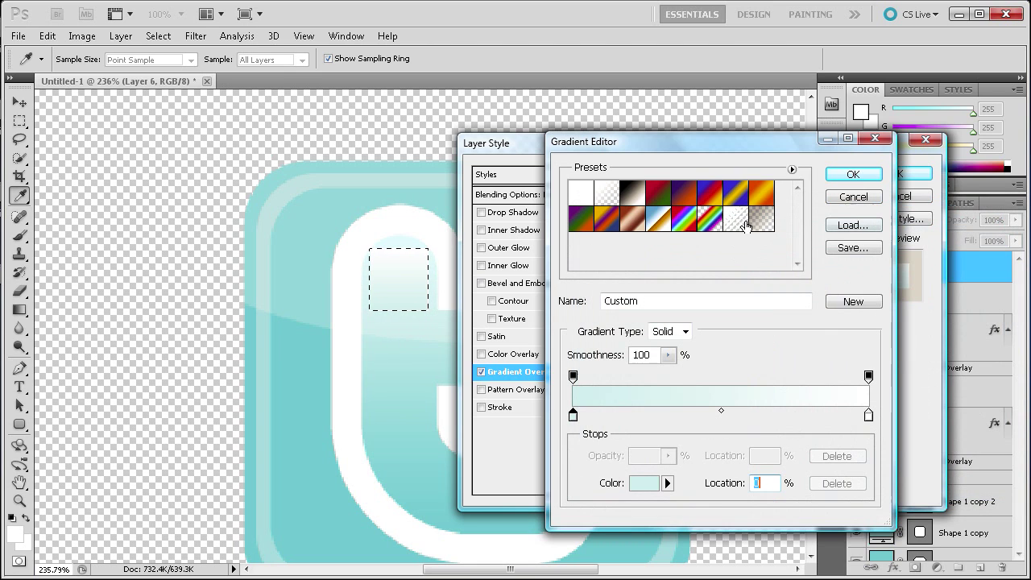
Set the rectangle gradient's end stop to the lighter tint e7f8fc and apply the gradient overlay
click(869, 415)
double_click(869, 415)
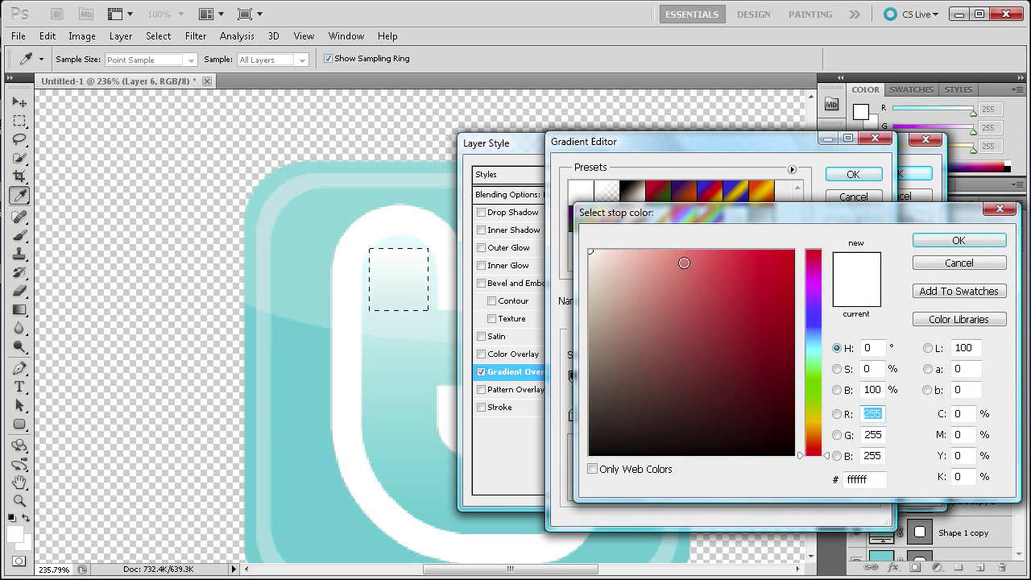
click(959, 265)
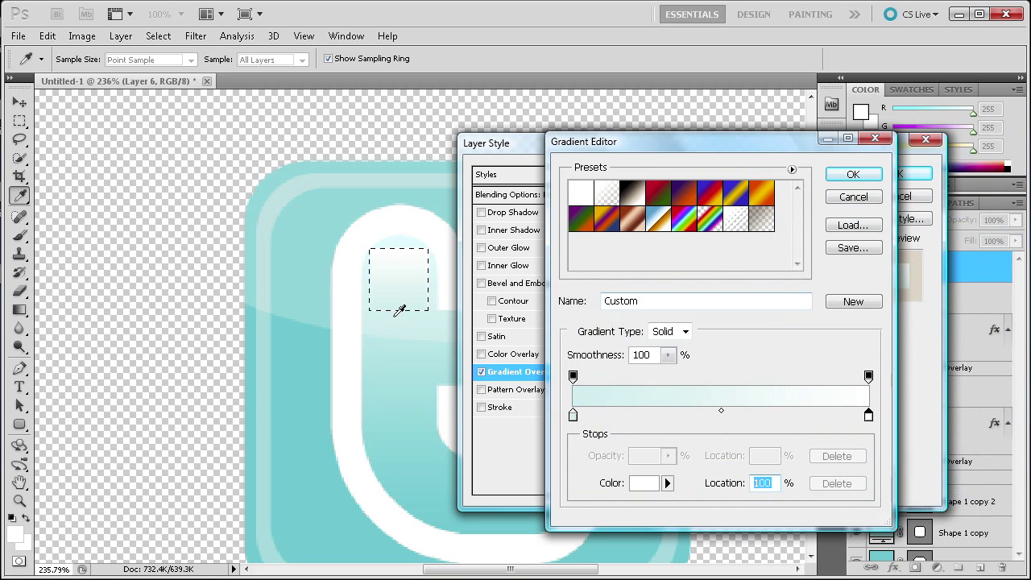
click(407, 317)
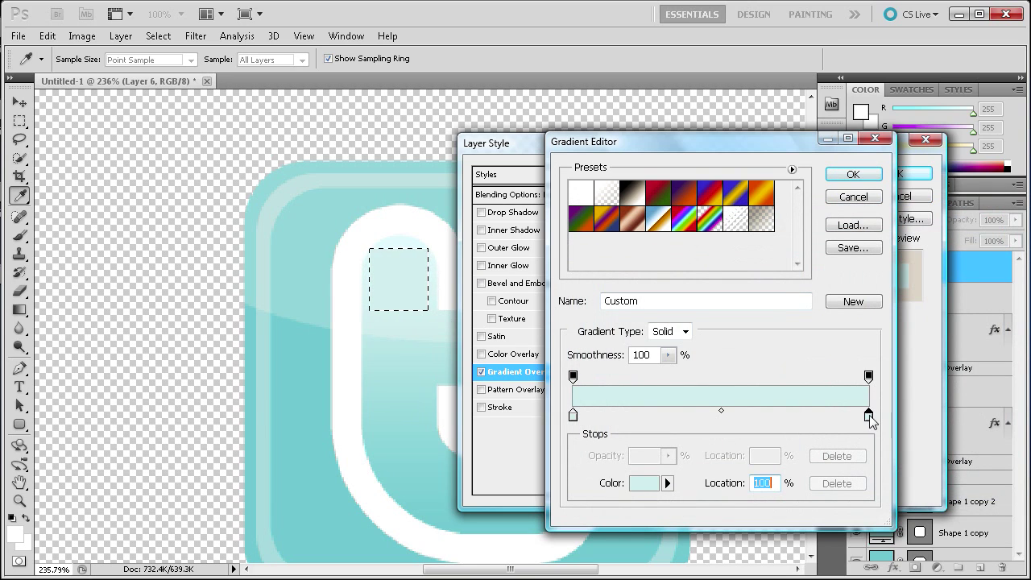
double_click(868, 415)
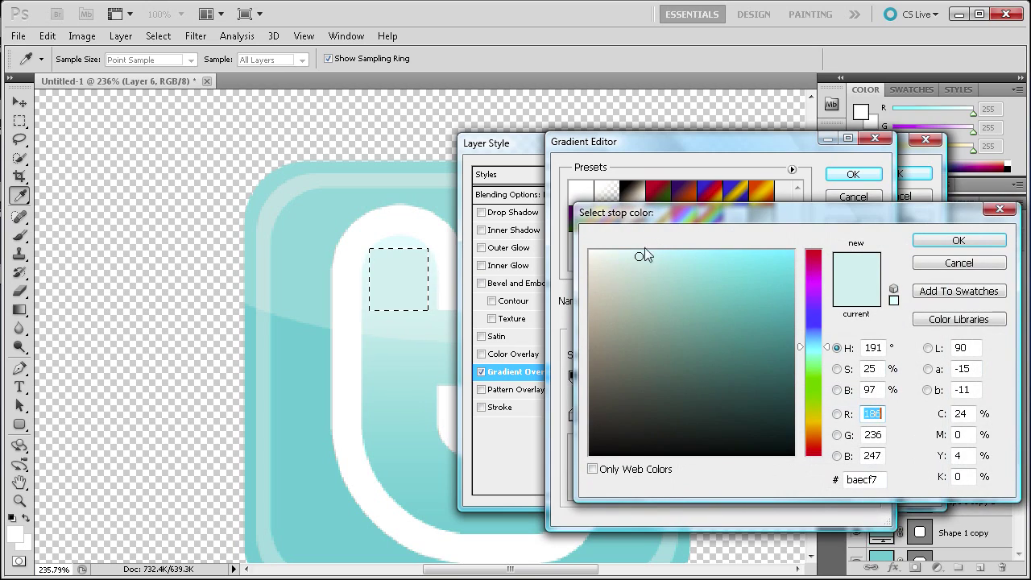
click(618, 252)
drag(618, 252, 606, 252)
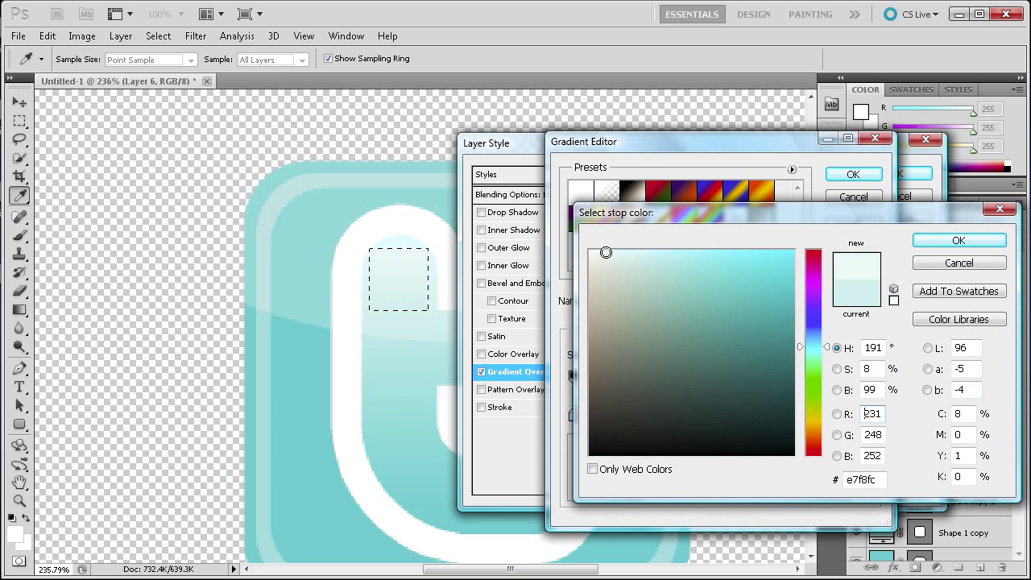
click(960, 243)
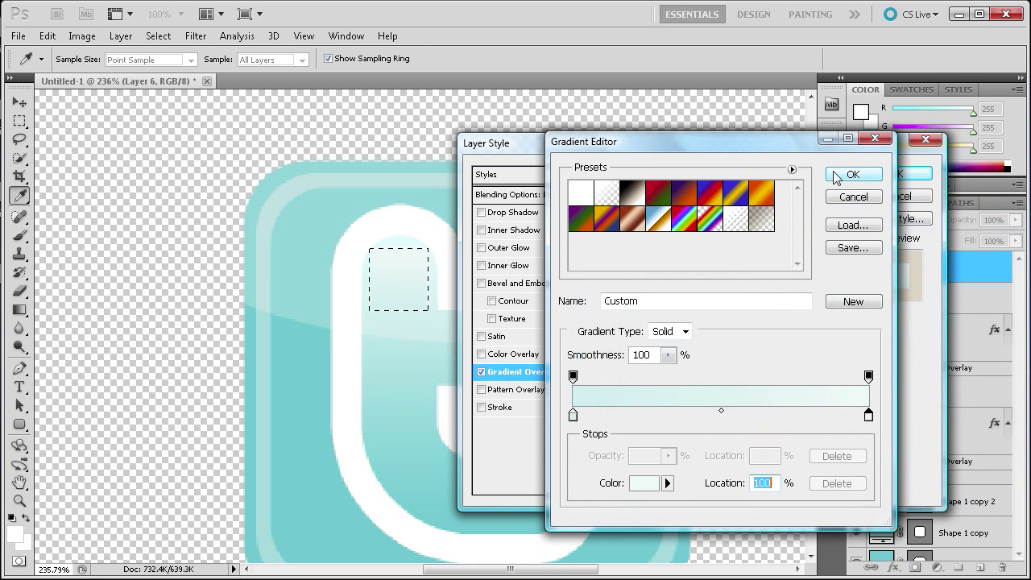
click(852, 175)
click(882, 175)
Move the gradient rectangle's layer directly beneath the crescent's layer and deselect the rectangular area
key(m)
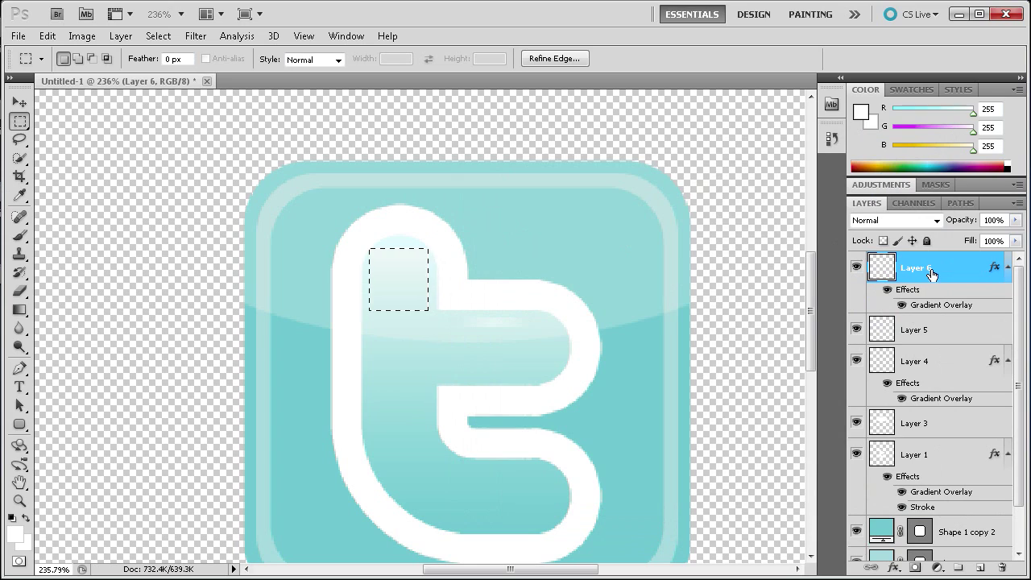
drag(918, 266, 925, 339)
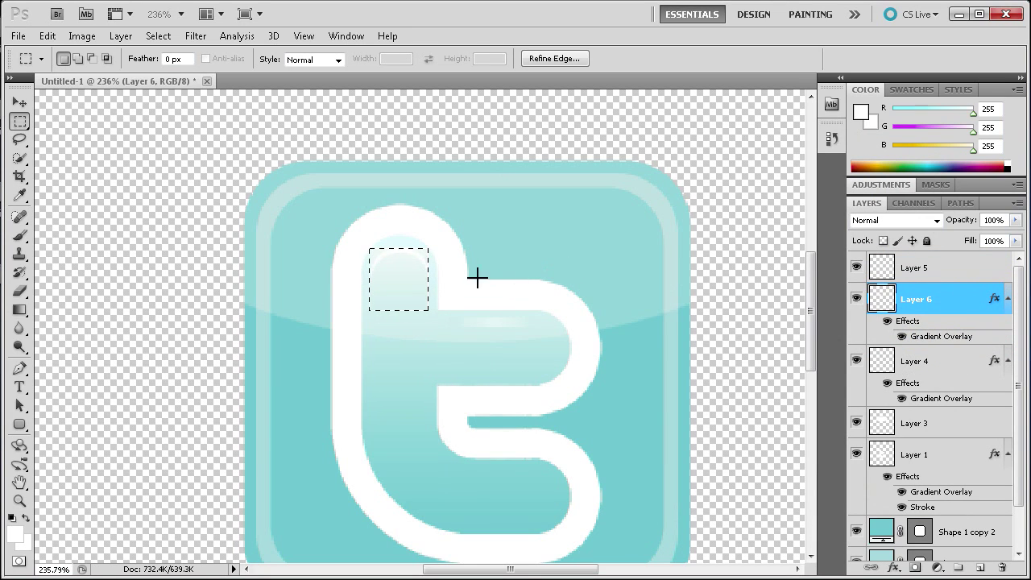
click(19, 500)
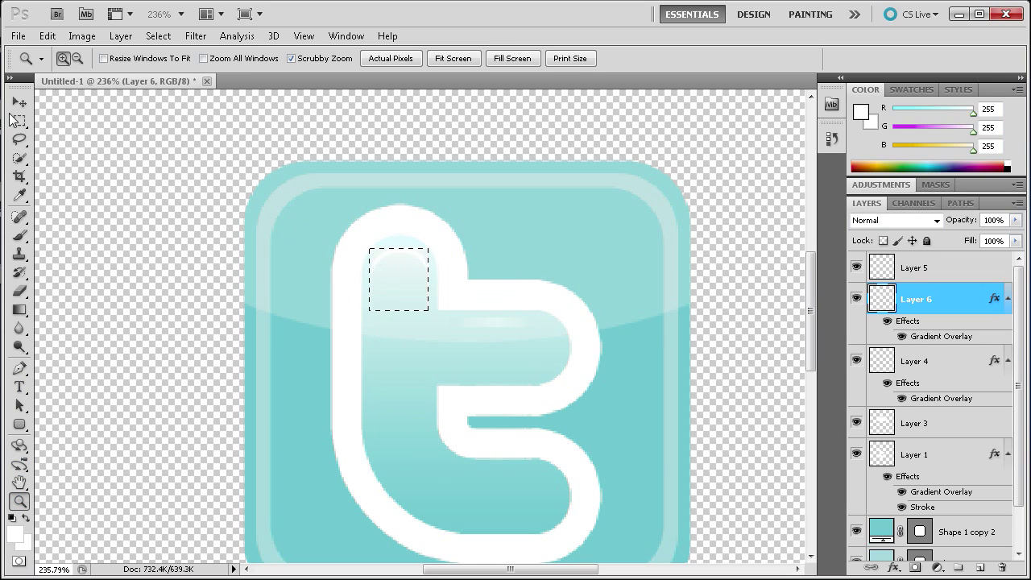
click(18, 121)
click(171, 171)
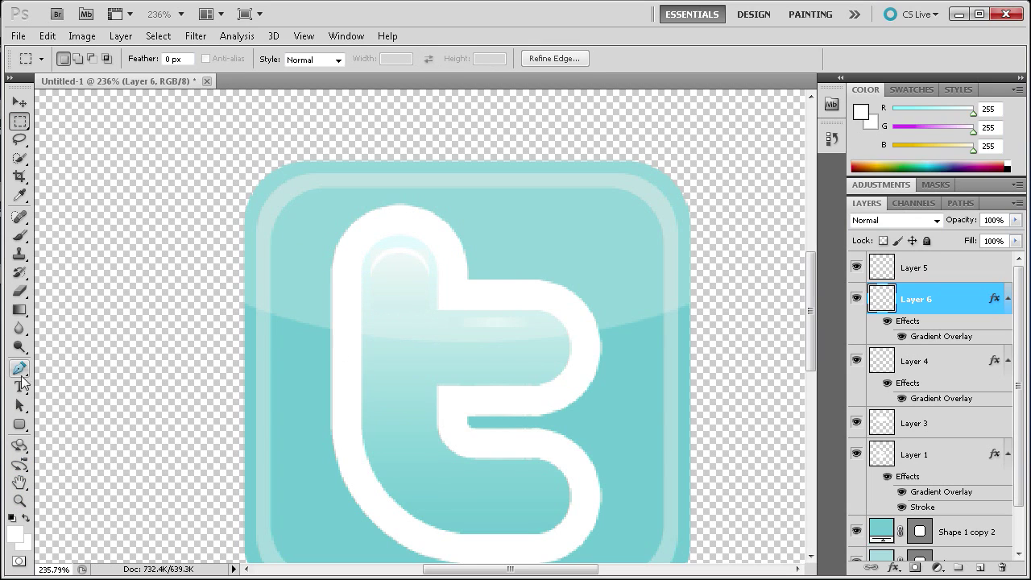
click(21, 499)
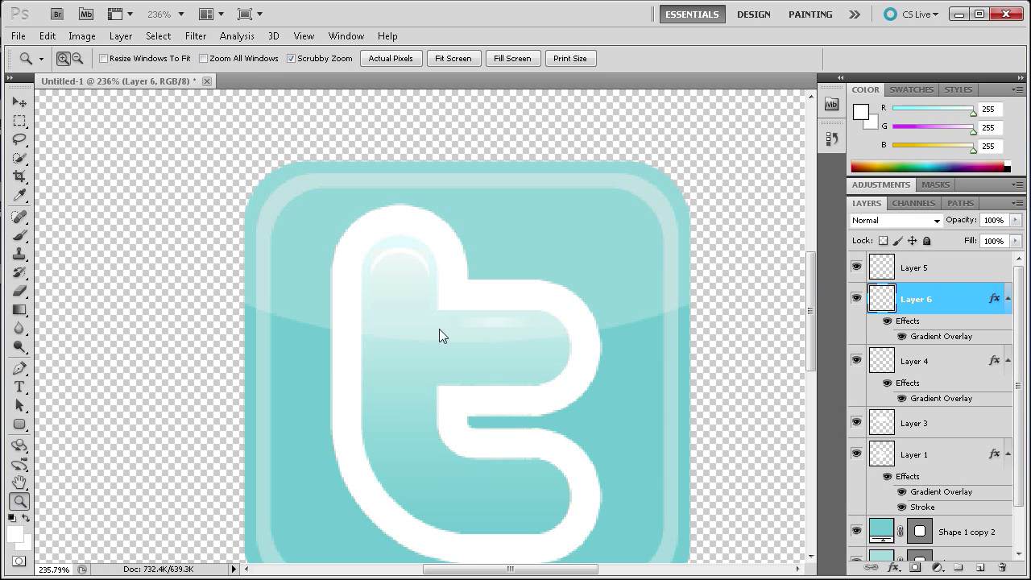
click(392, 257)
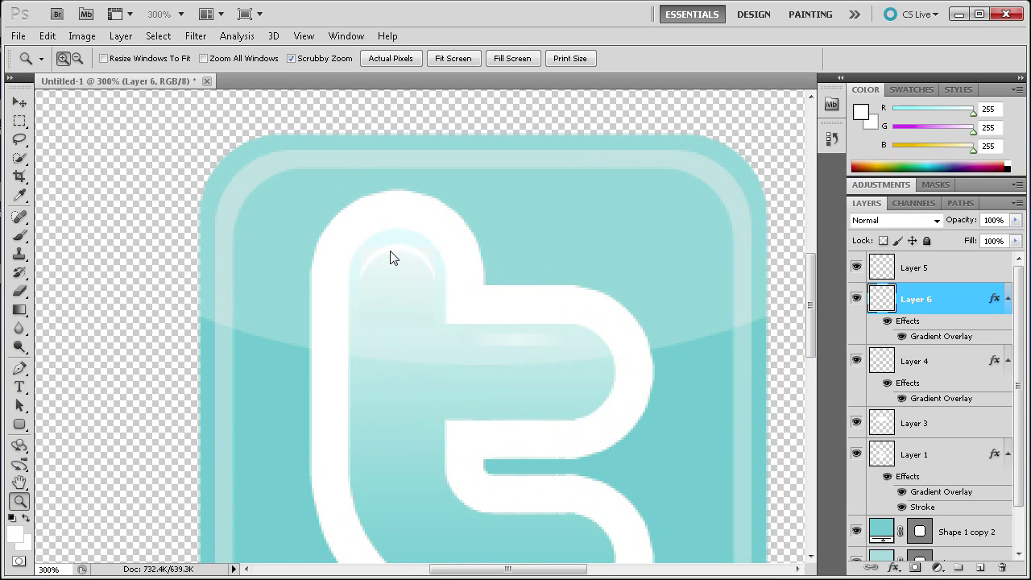
click(391, 251)
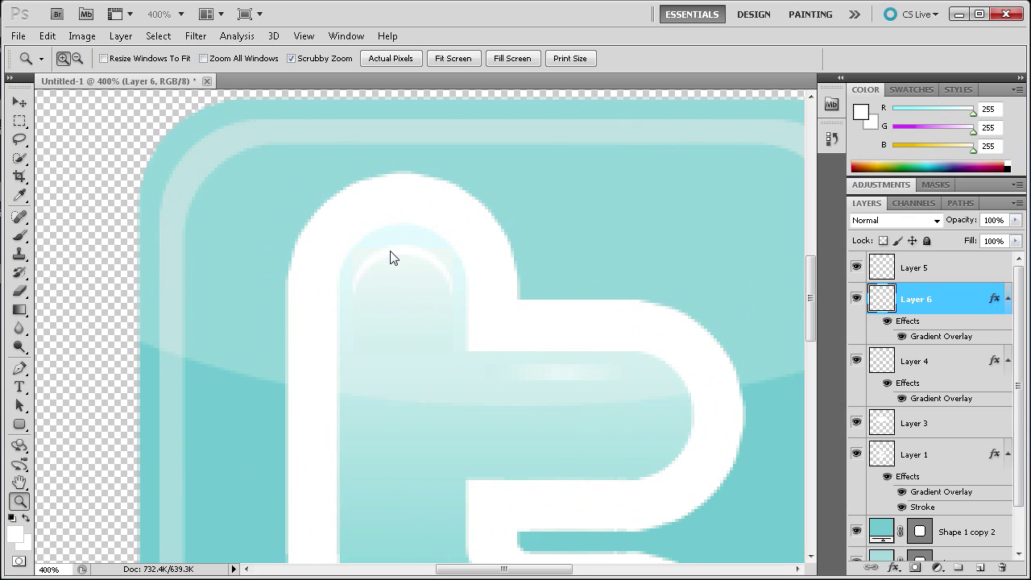
click(390, 258)
click(20, 104)
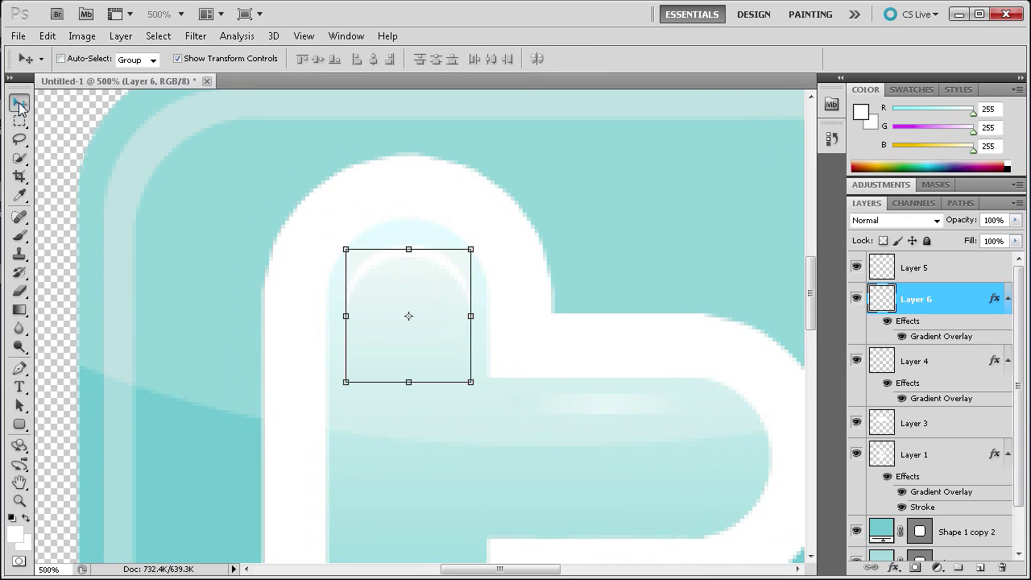
click(884, 276)
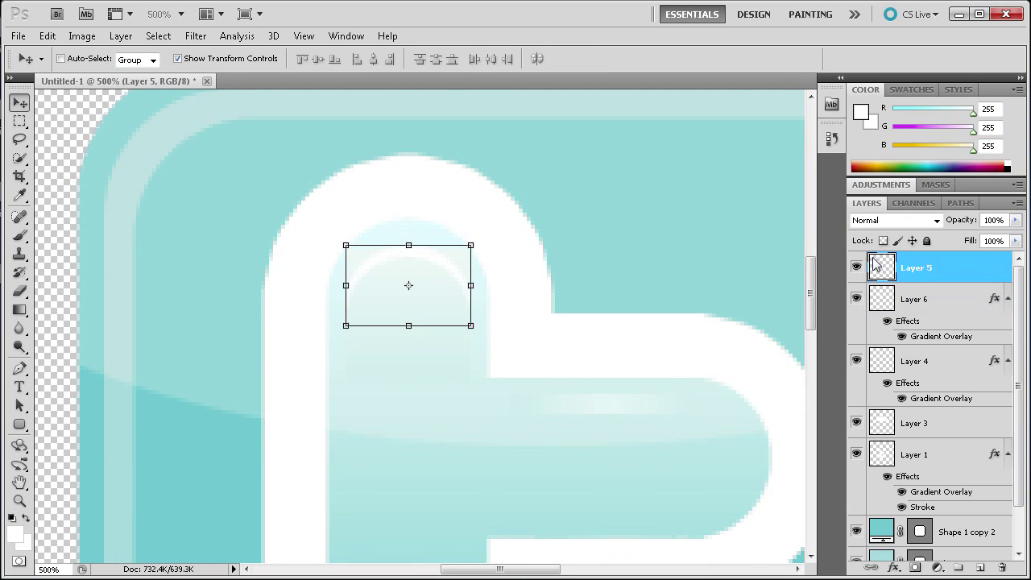
ctrl+click(889, 269)
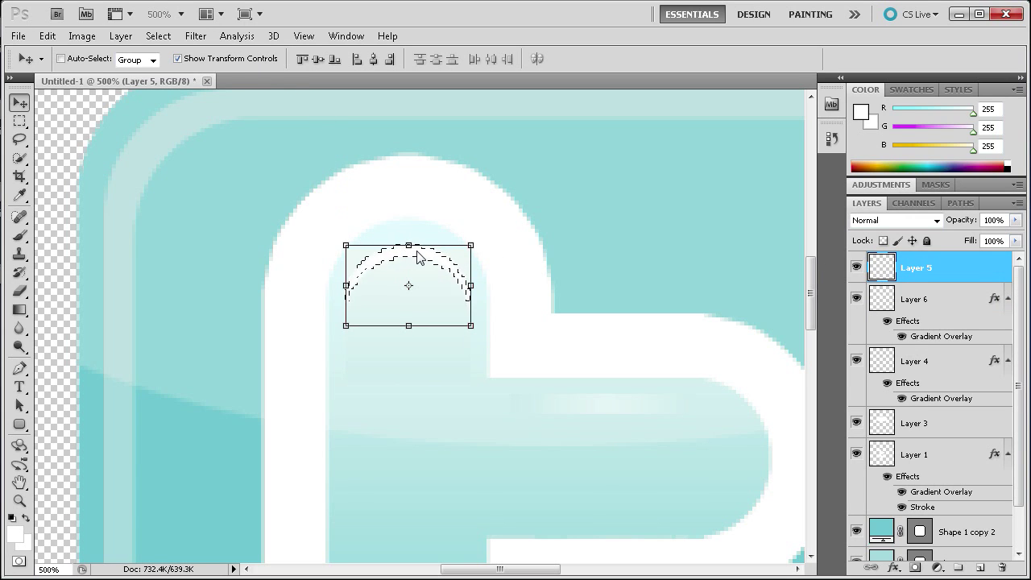
key(m)
key(ctrl+d)
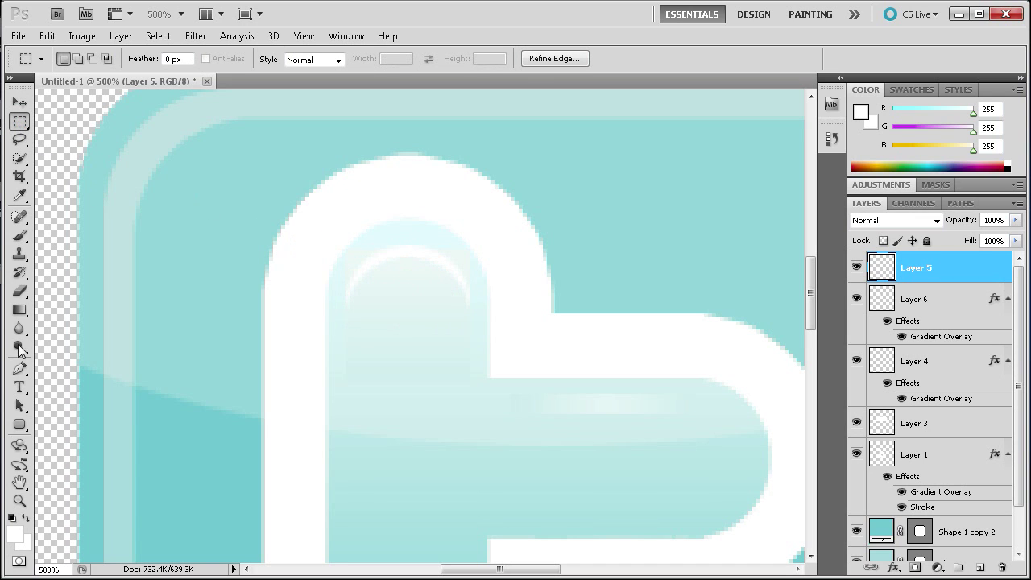
Erase the gradient rectangle's upper corners outside the crescent on Layer 6, using the Eraser at size 6
click(19, 291)
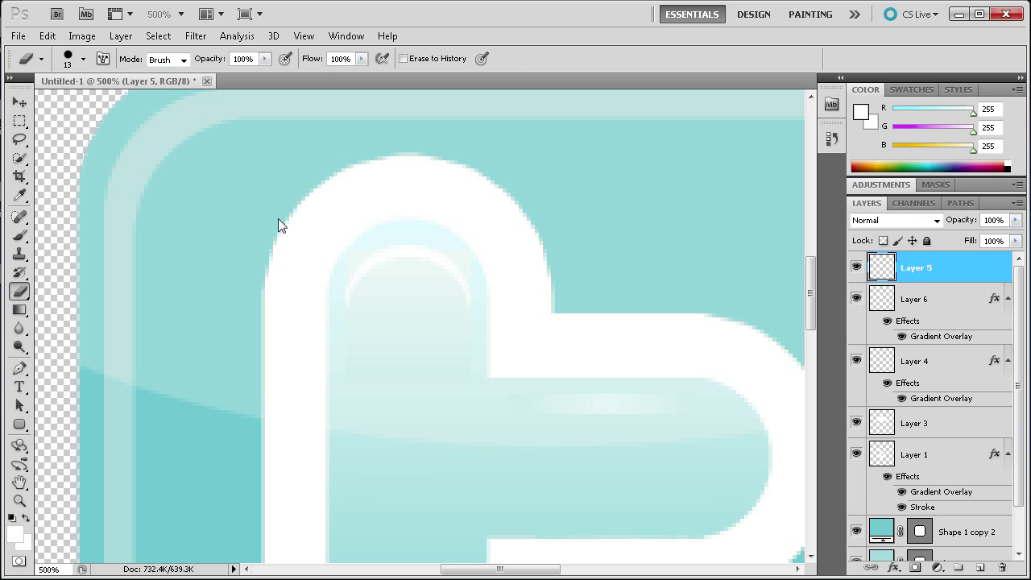
key(bracketleft)
key(bracketleft)
key(bracketleft)
click(907, 299)
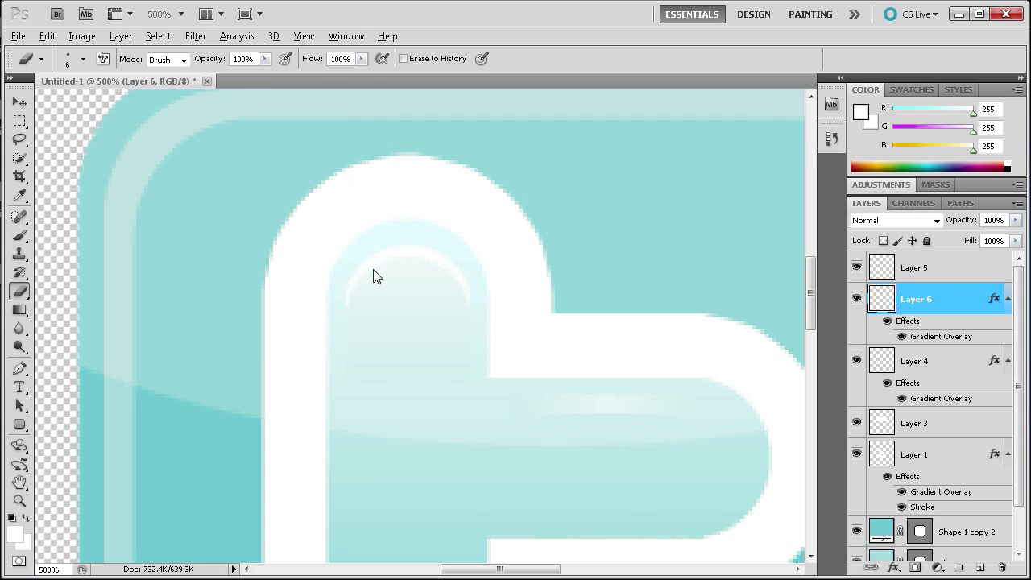
Change the end stop of Layer 6's gradient overlay to white, ffffff, and apply the revised style
scroll(379, 282, down, 3)
scroll(380, 283, down, 6)
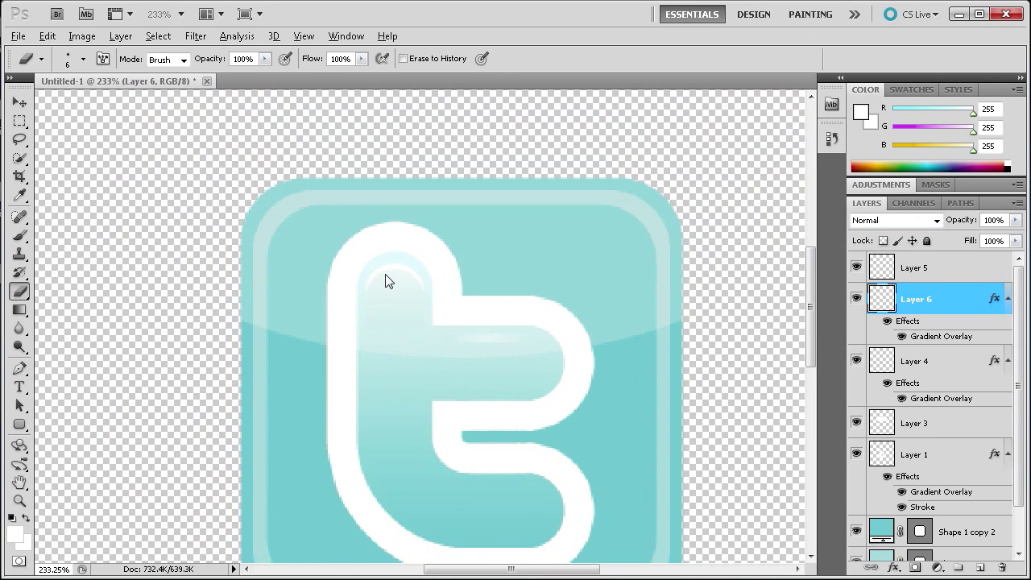
key(alt)
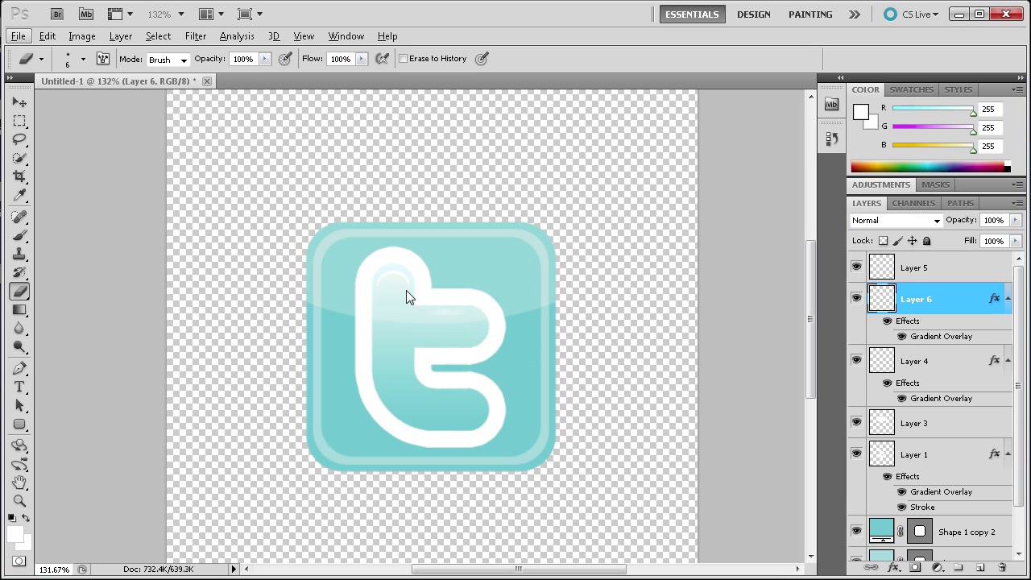
double_click(936, 335)
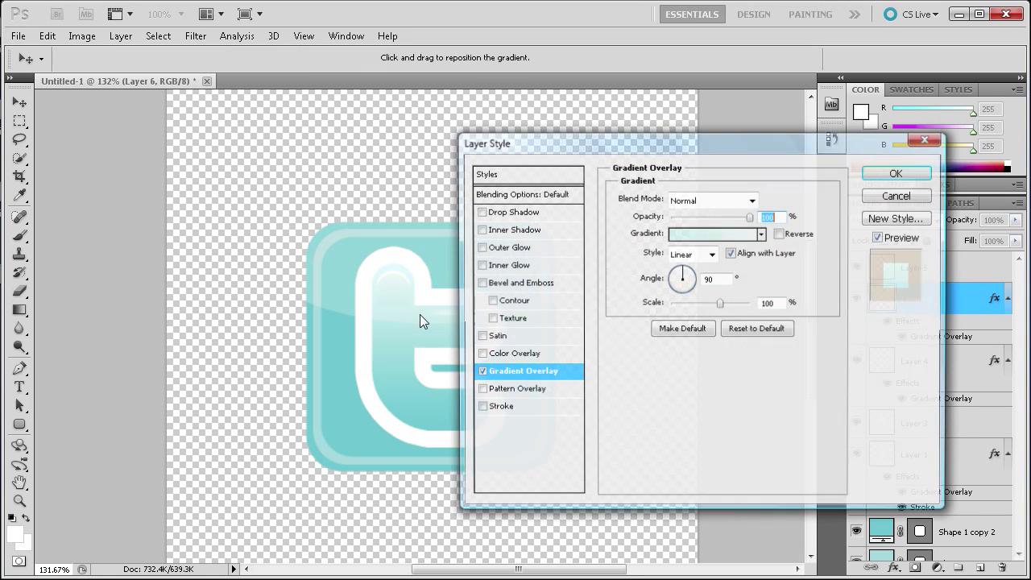
click(750, 235)
double_click(869, 416)
drag(605, 254, 589, 250)
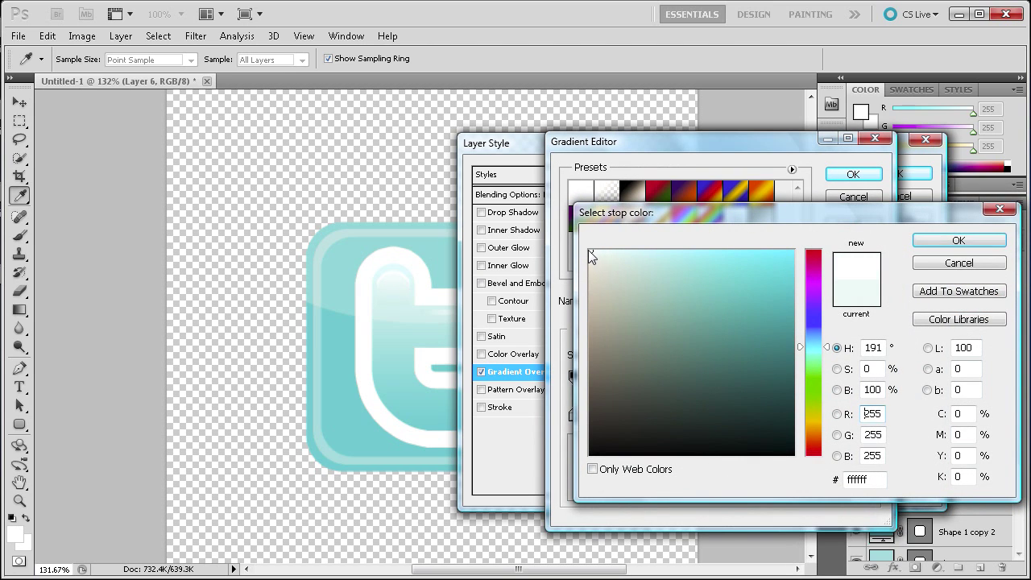
click(958, 242)
click(856, 173)
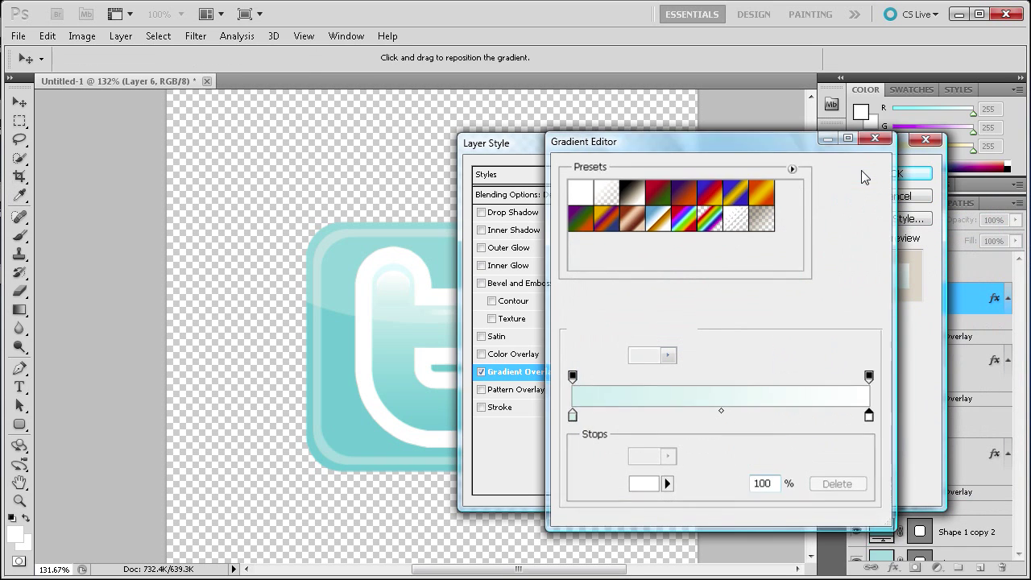
click(897, 175)
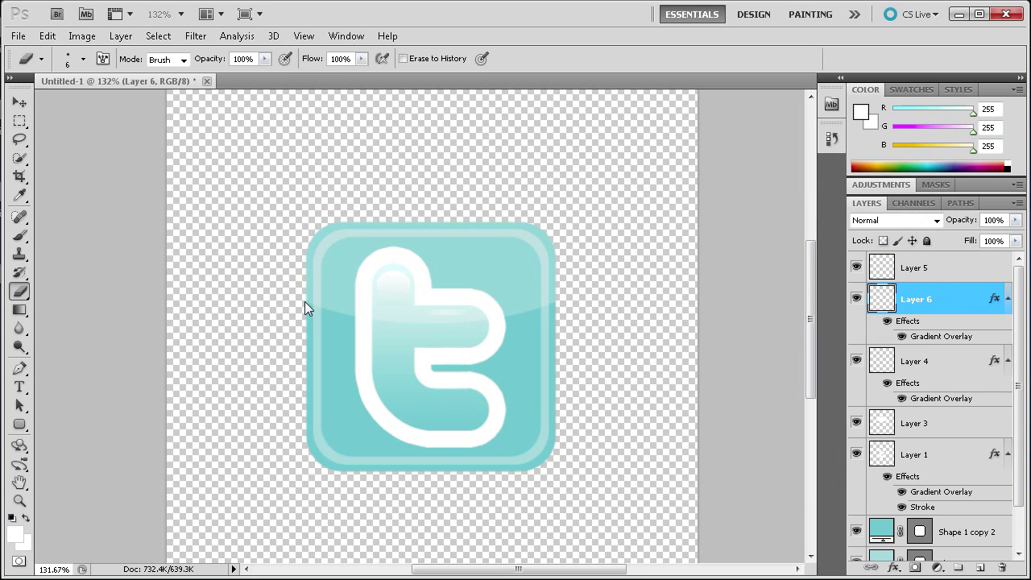
scroll(304, 301, down, 3)
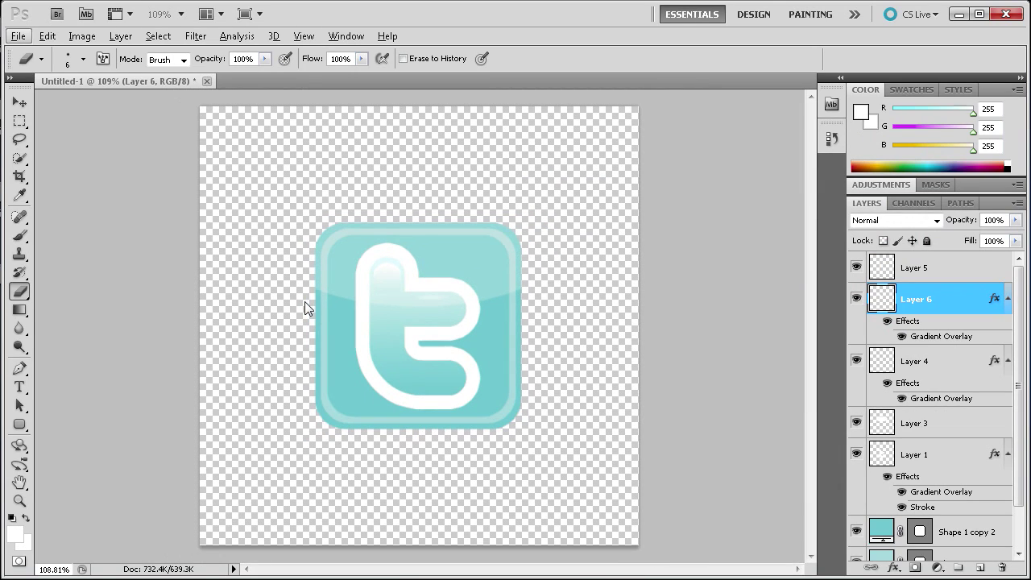